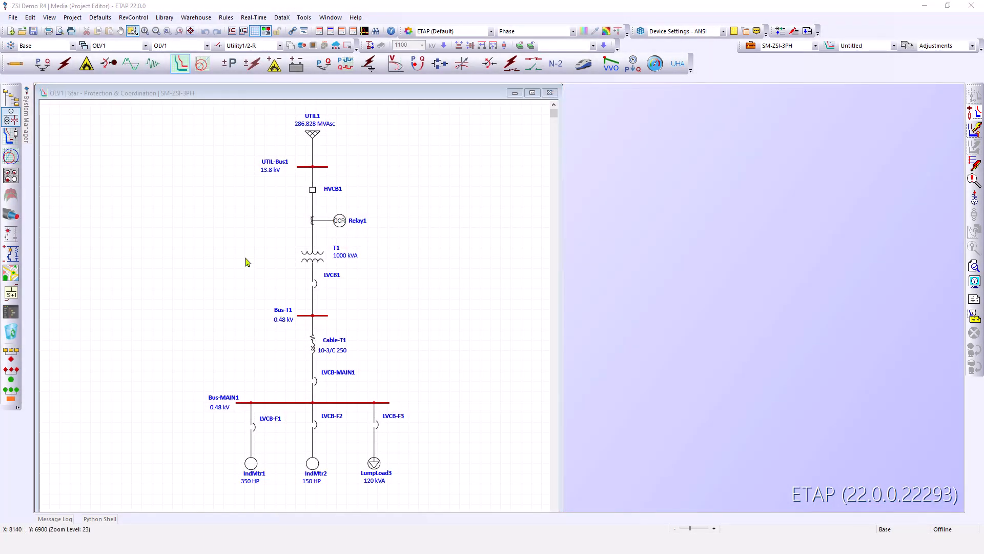
Keep the Base presentation, select breaker LVCB-MAIN1 on the one-line diagram, and create a Star TCC view for it
click(72, 46)
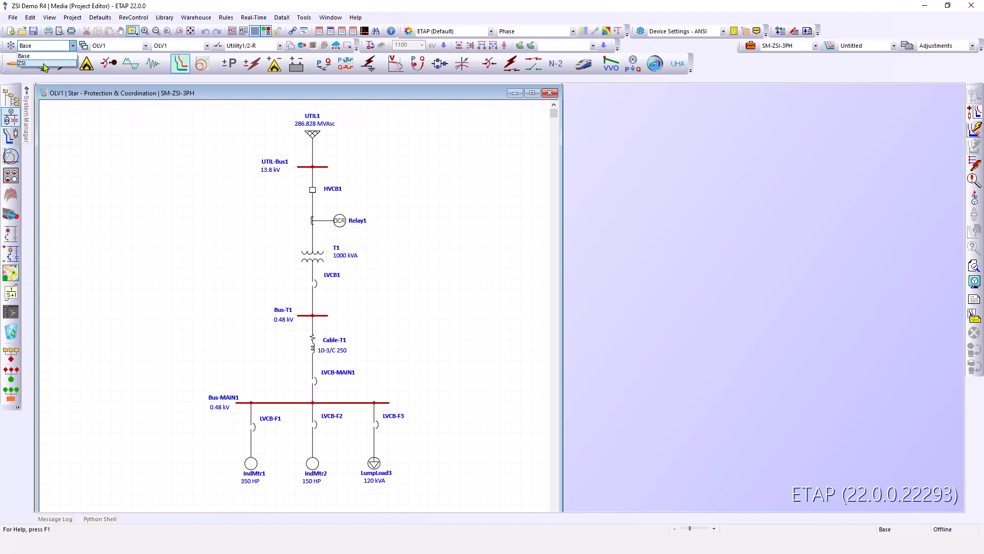
click(45, 56)
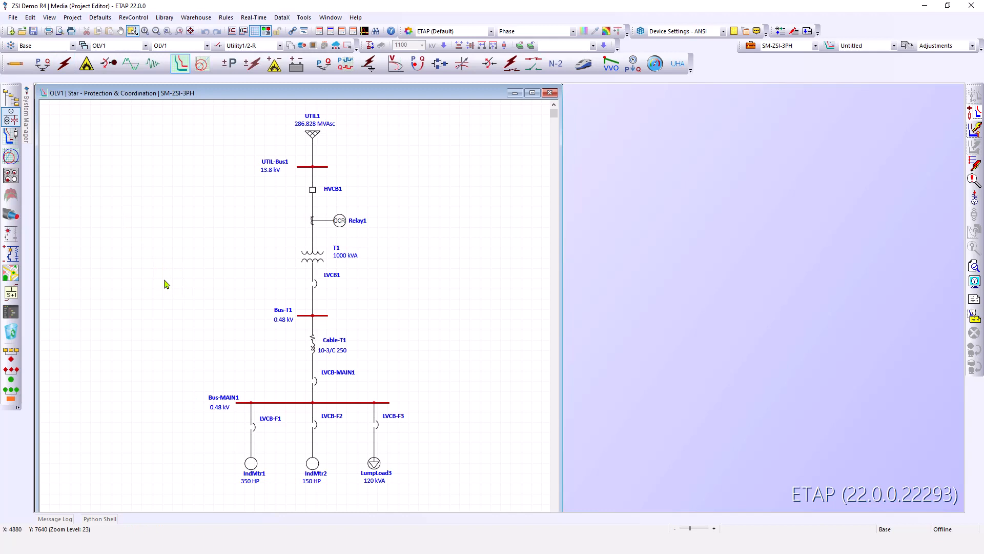
click(313, 381)
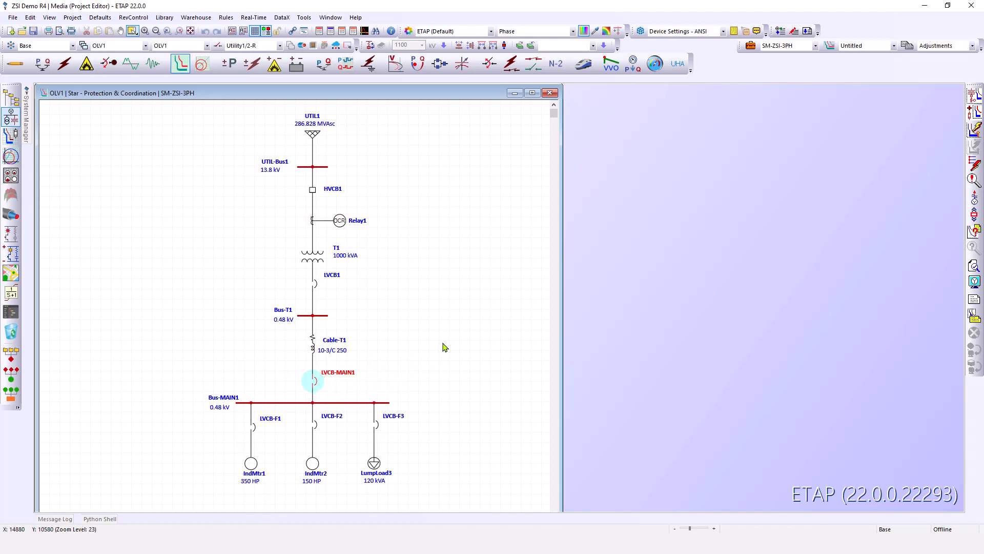
click(973, 98)
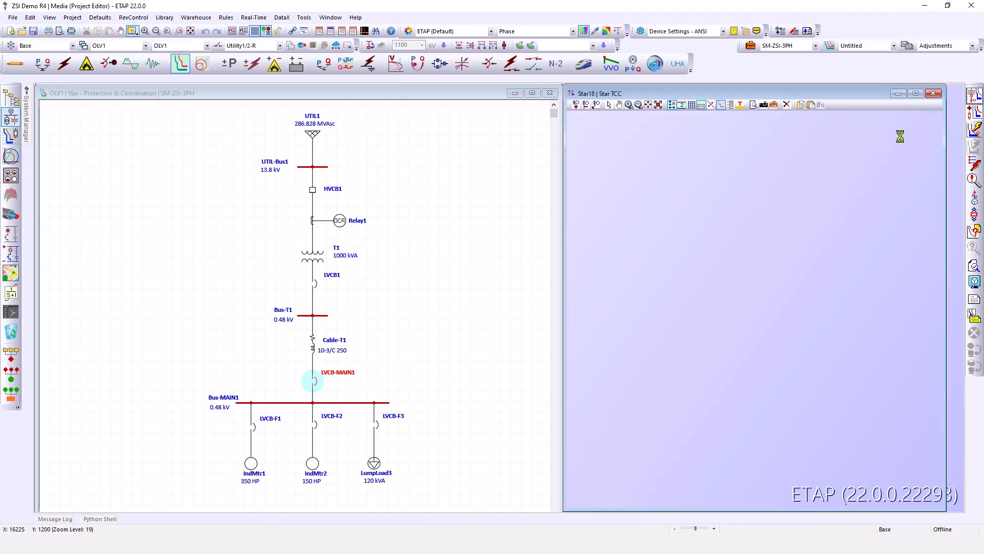
click(636, 250)
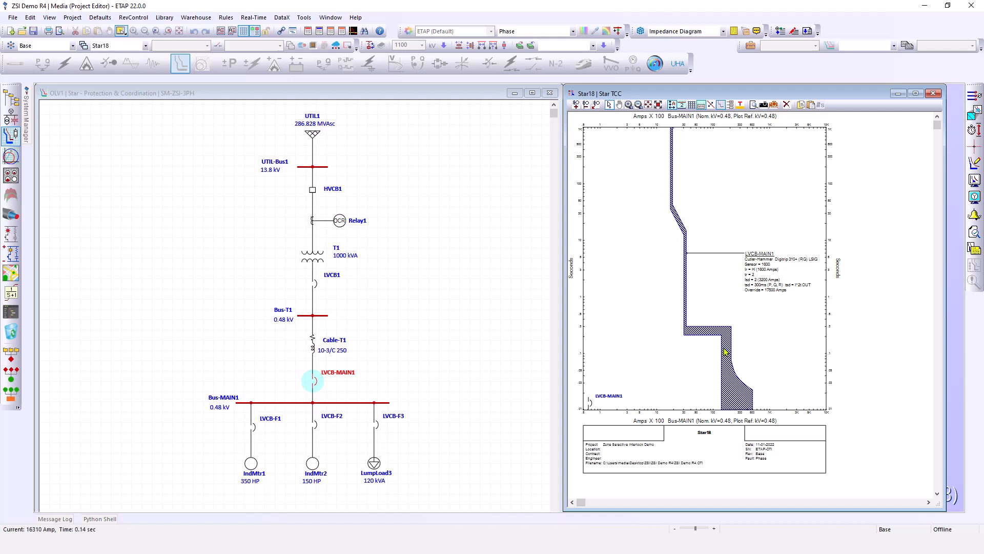
Open LVCB-MAIN1's breaker editor from the TCC and review its phase and ground trip device settings
mouse_move(776, 262)
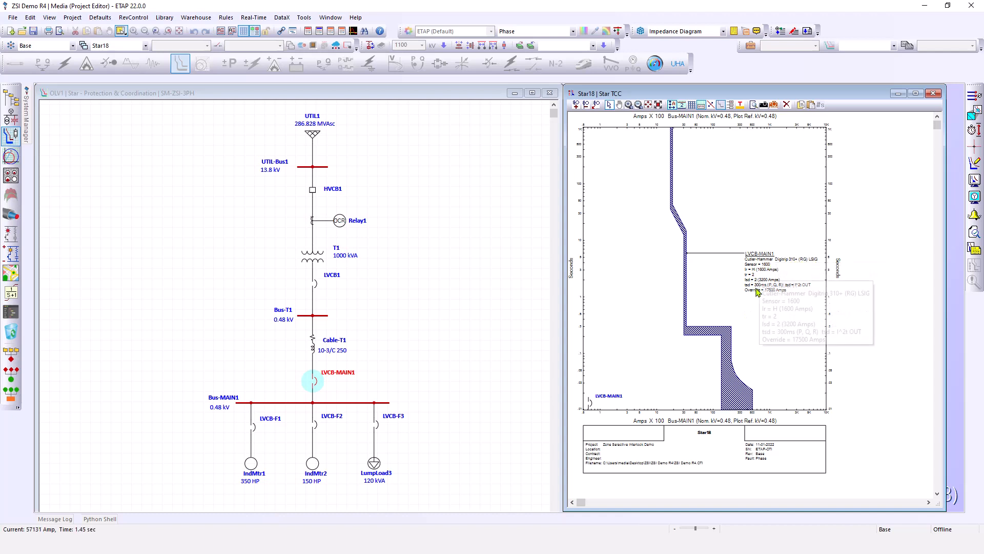
double_click(745, 288)
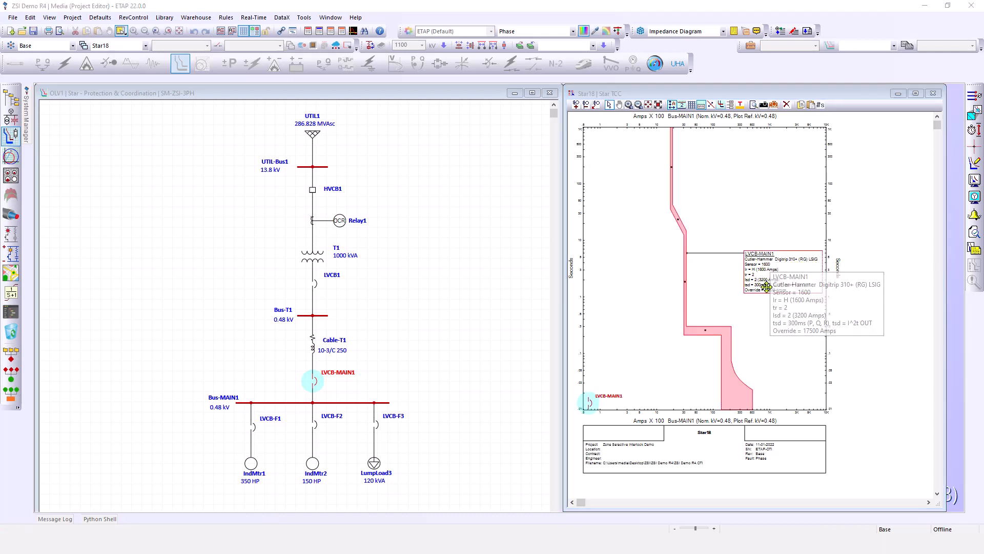
drag(527, 110, 412, 110)
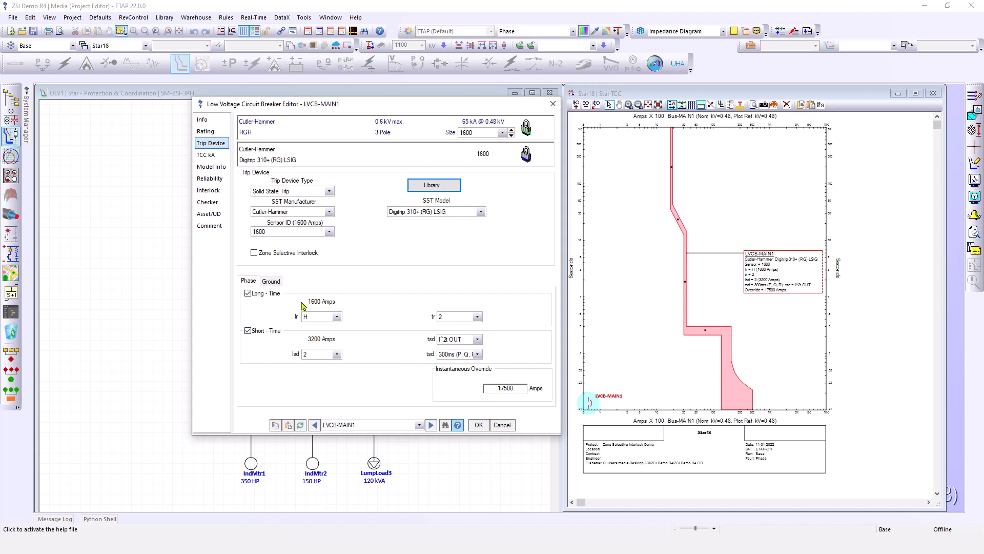
click(271, 281)
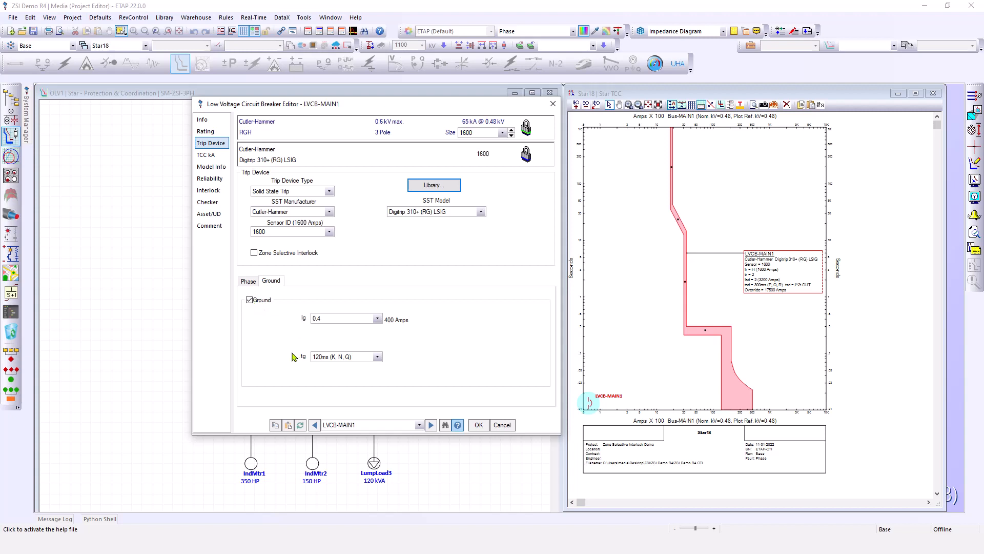
click(248, 281)
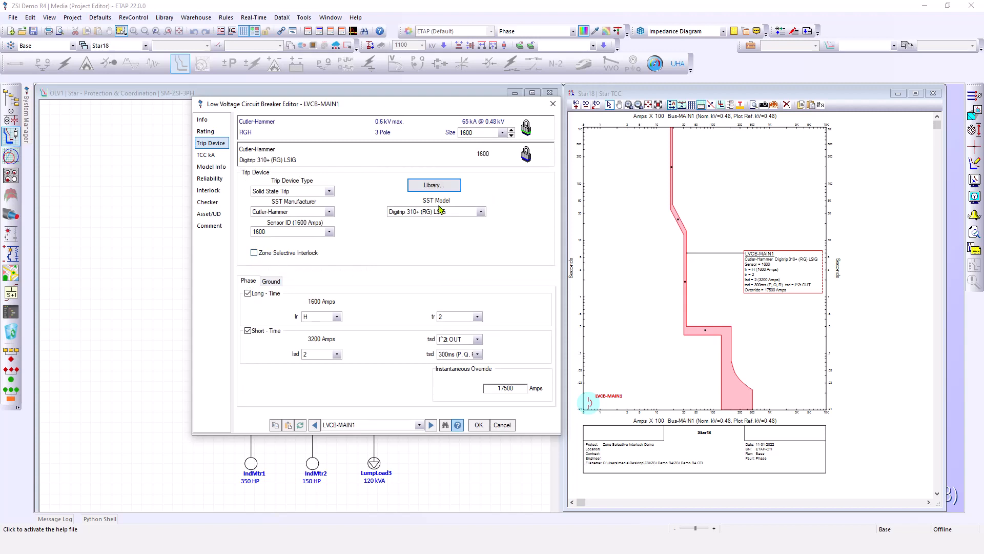
Enable Zone Selective Interlock for LVCB-MAIN1, review the ZSI tsd, ST Band and Ground Band settings, and apply
click(254, 253)
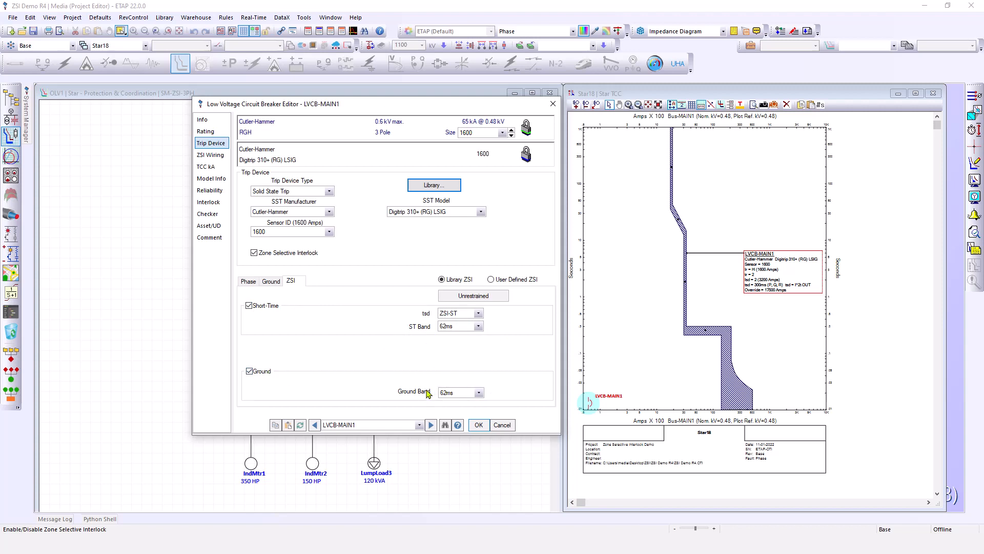
click(478, 314)
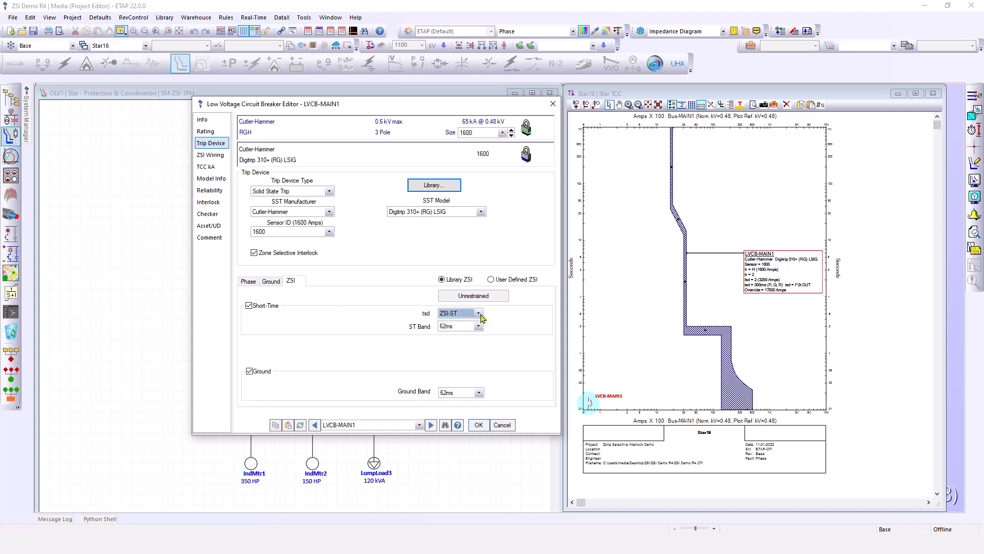
click(479, 327)
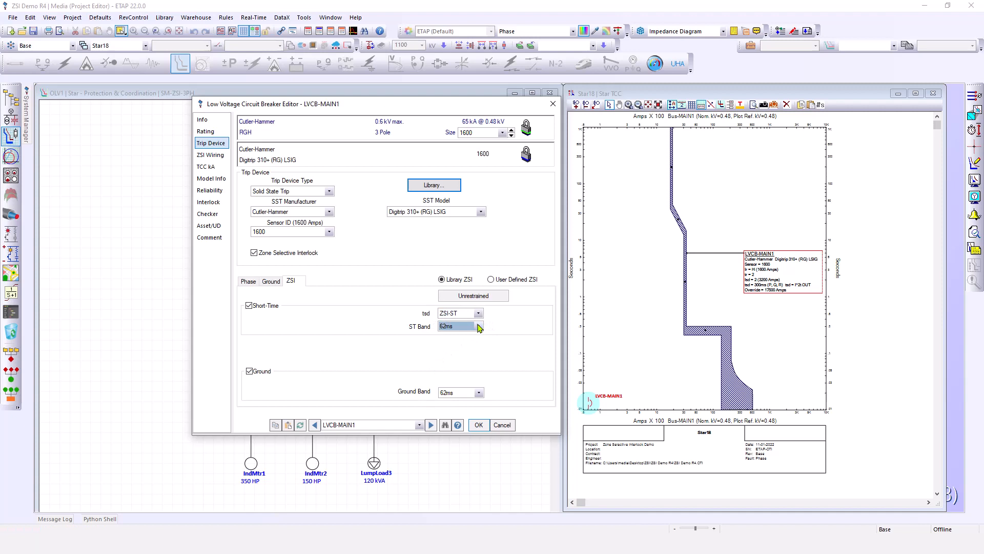
click(480, 393)
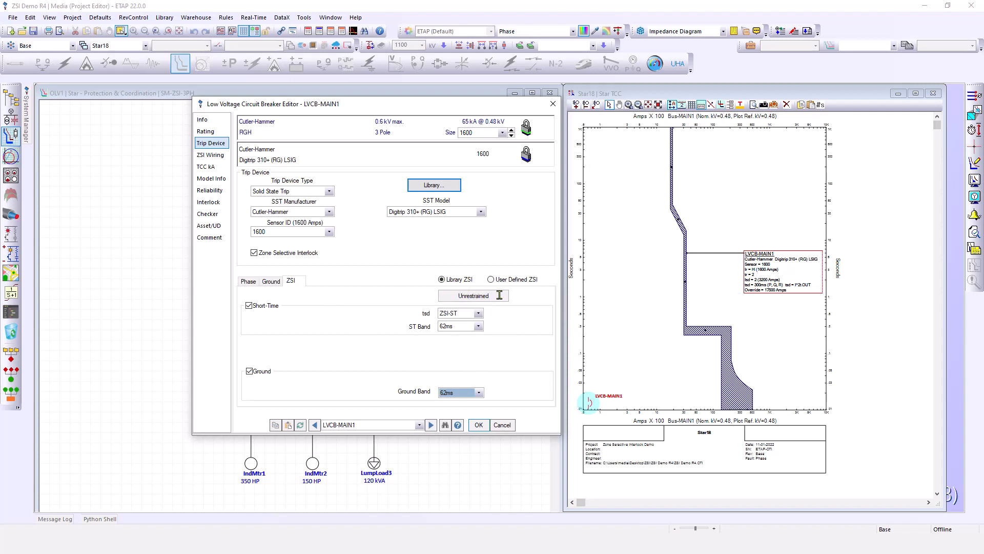
click(477, 426)
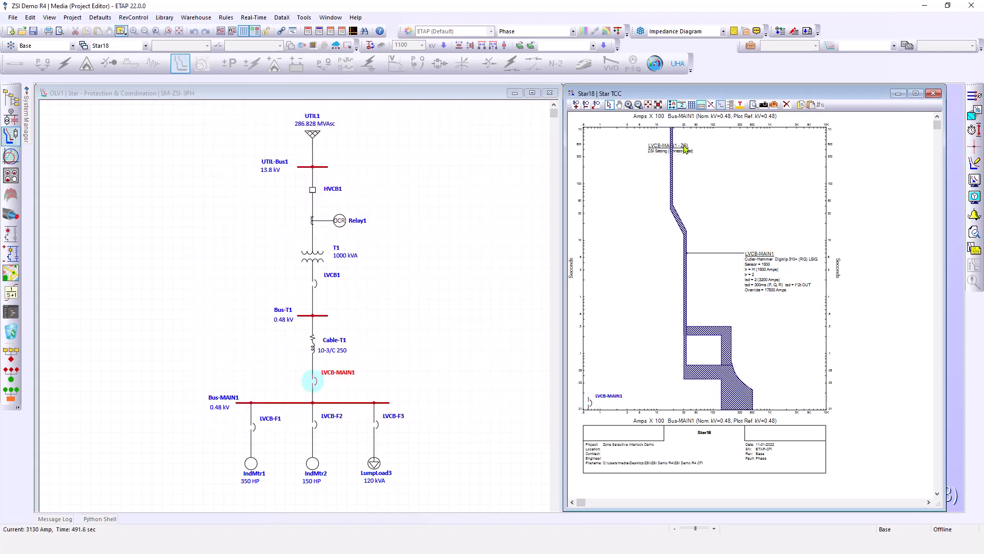
Move the LVCB-MAIN1 - ZSI curve label down beside its ZSI band on the phase TCC
mouse_move(677, 151)
mouse_down()
mouse_move(753, 239)
mouse_move(782, 369)
mouse_up()
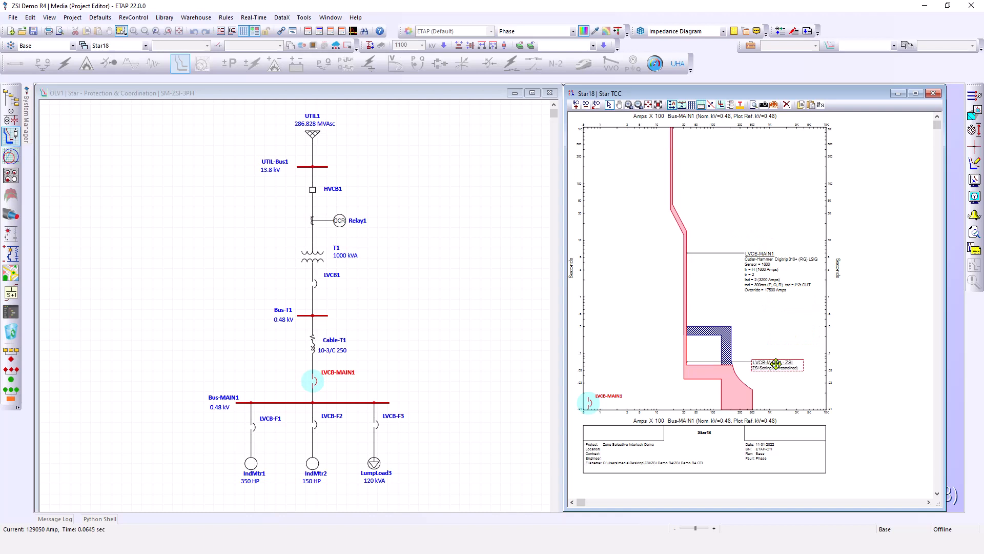
click(774, 327)
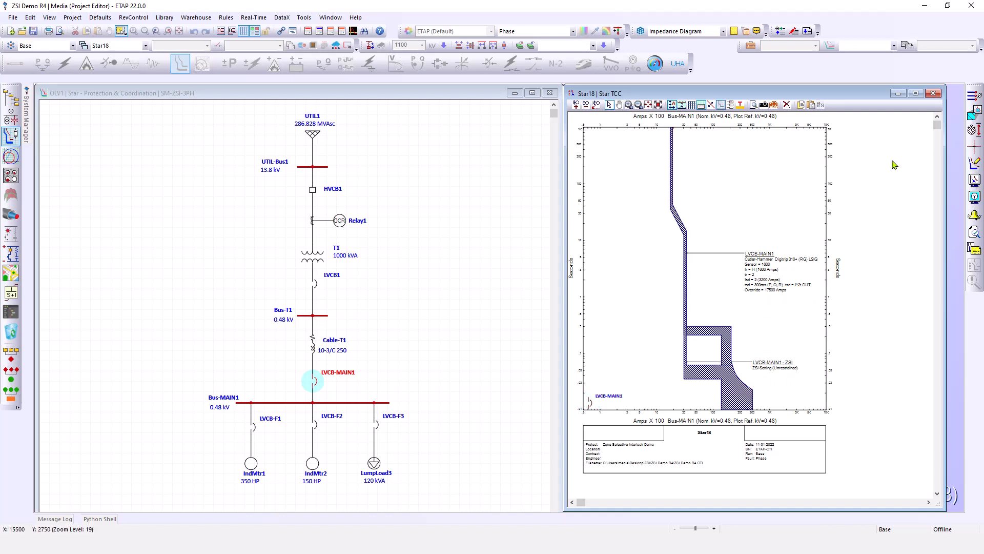
Switch the TCC to ground mode and move the ZSI label down next to the ground curves
click(975, 98)
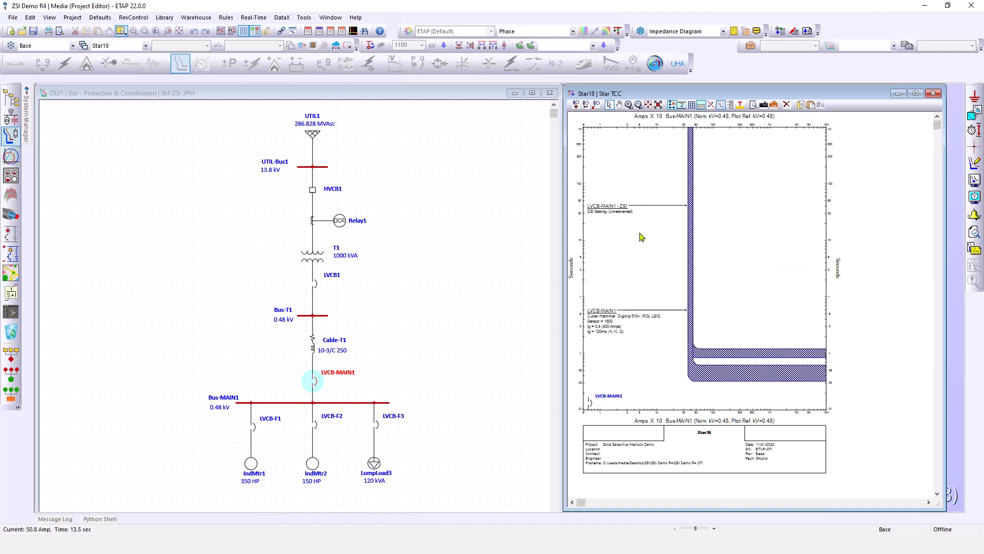
drag(627, 213, 623, 361)
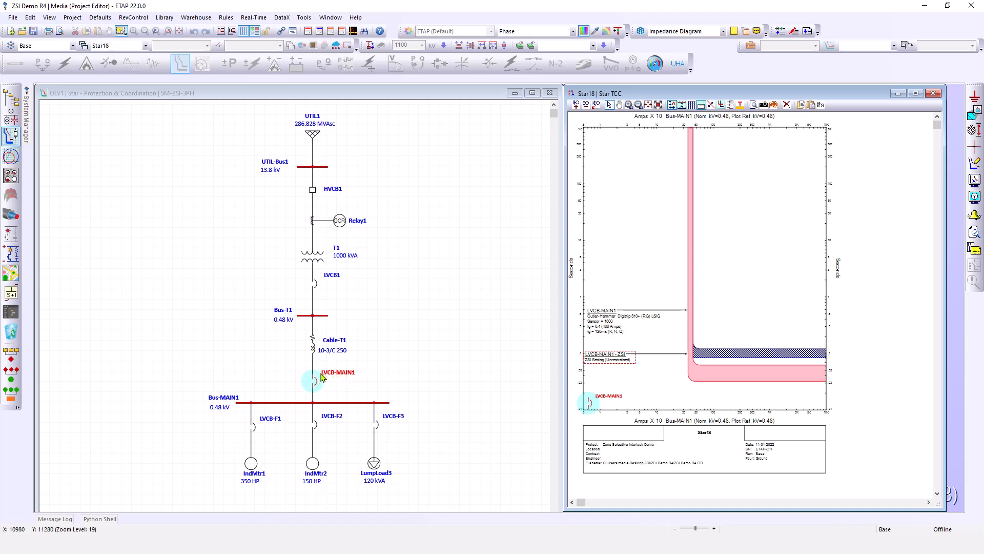
click(728, 355)
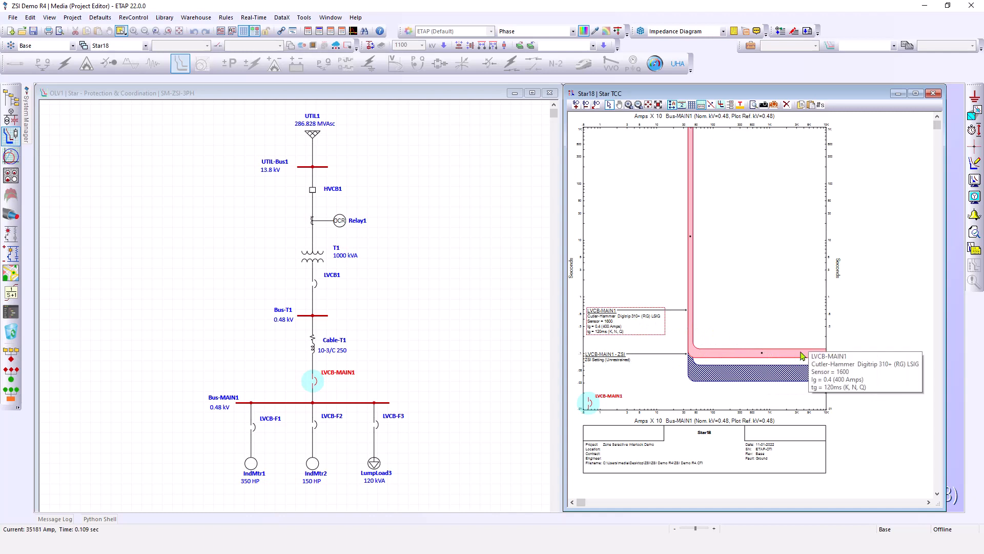
click(800, 325)
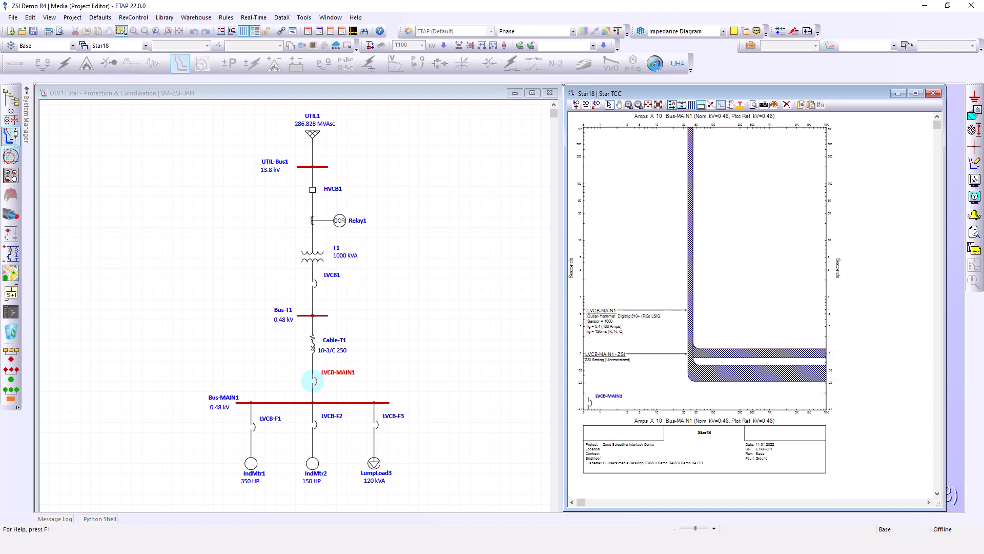
Switch the TCC back to phase mode and open LVCB-MAIN1's editor to its ZSI settings
click(974, 96)
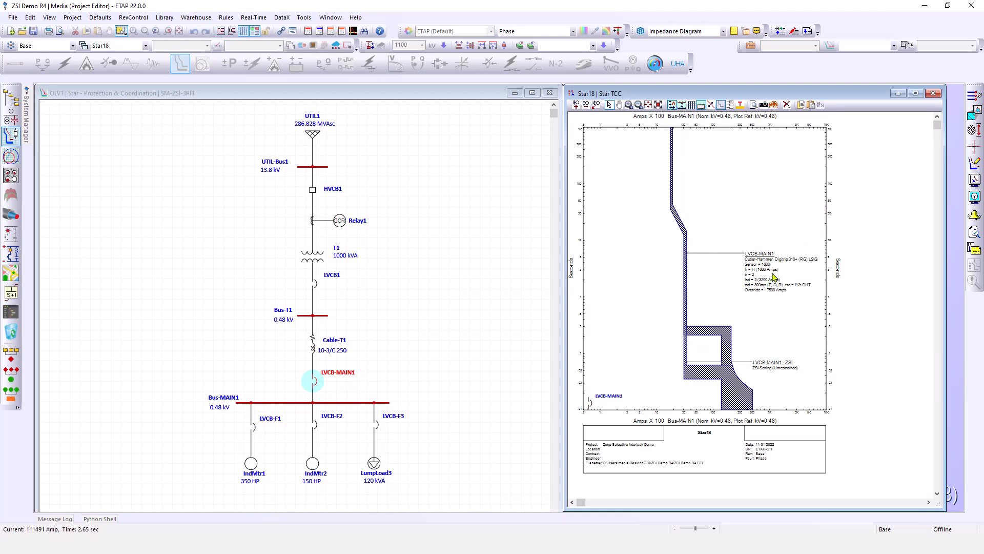
click(748, 297)
double_click(749, 297)
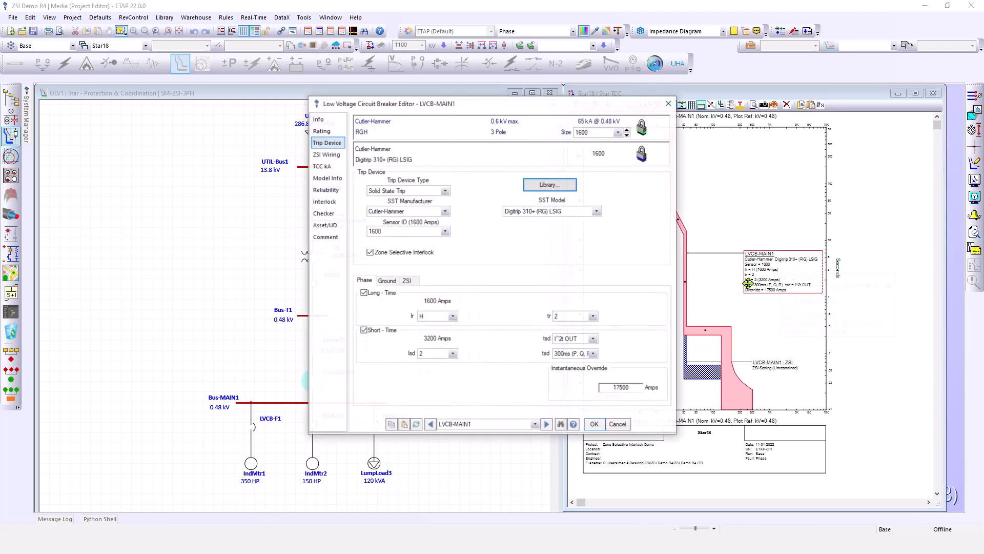
drag(505, 106, 374, 105)
click(293, 277)
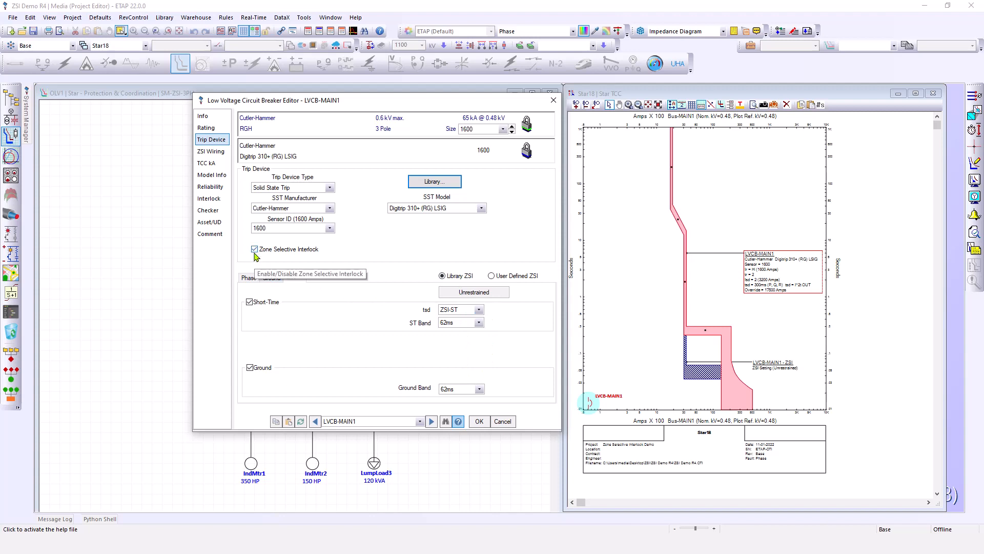
Try User Defined ZSI settings, examine the ST Band field, revert to Library ZSI, and close the editor
click(498, 276)
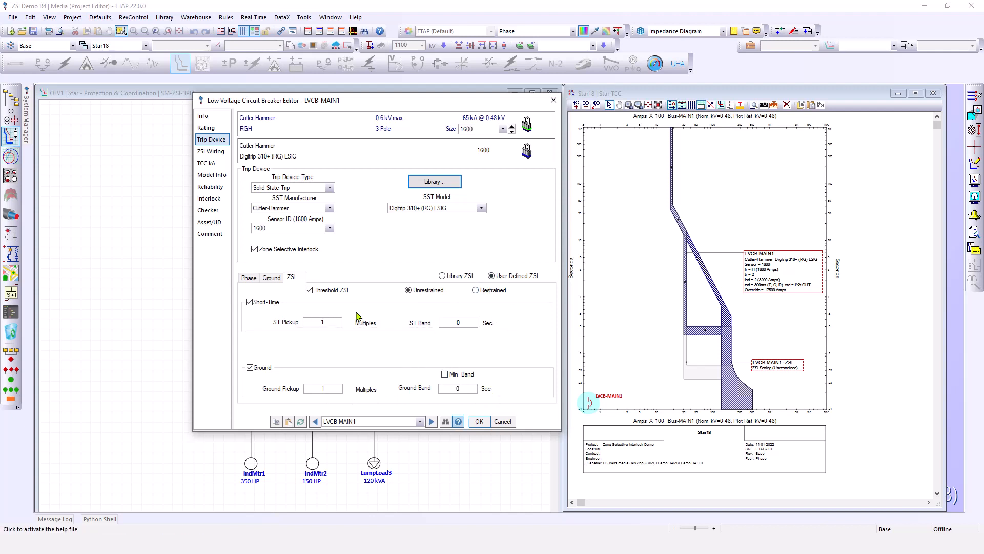
double_click(465, 322)
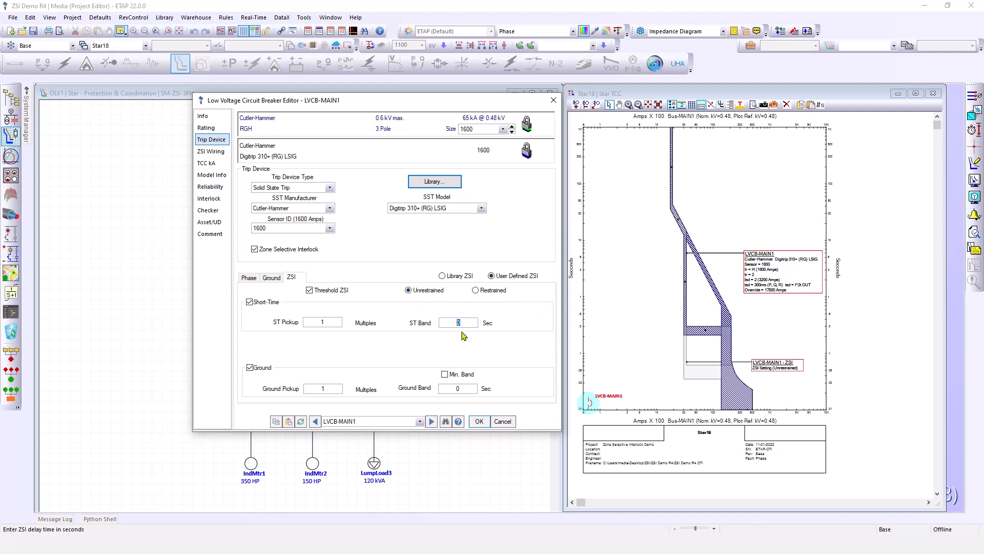
click(444, 276)
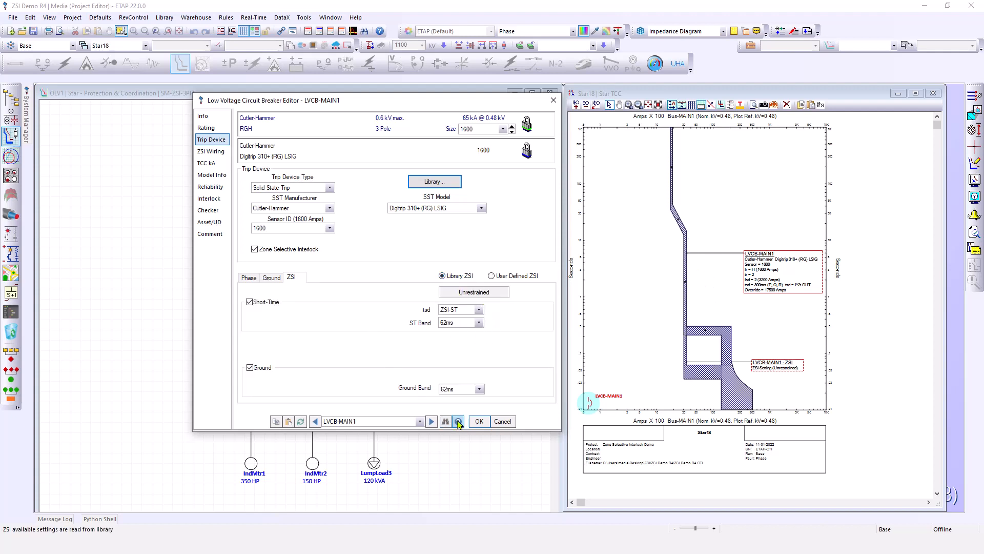
click(480, 422)
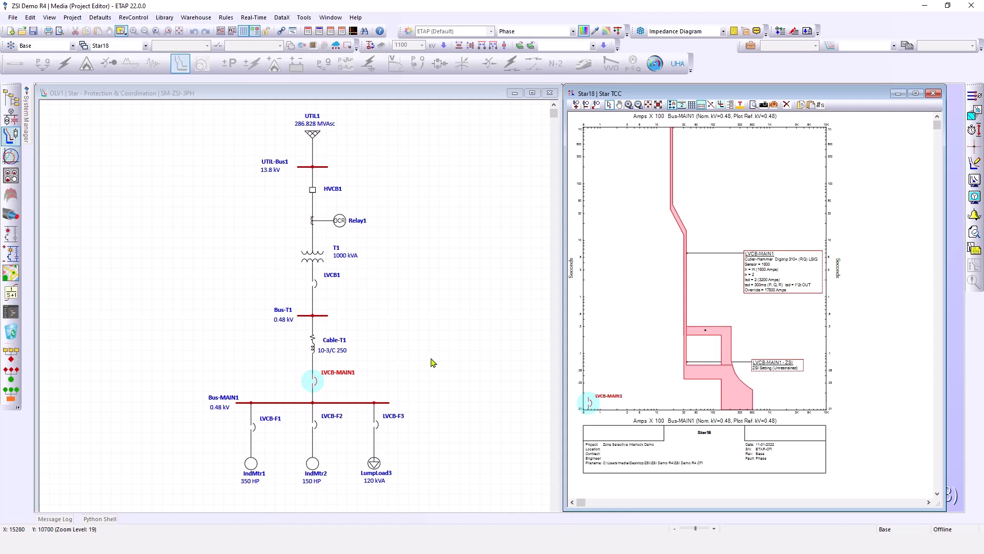
Open LVCB-MAIN1's ZSI wiring and set the ZSI - IN - 1 input restraint signal to Phase
double_click(315, 381)
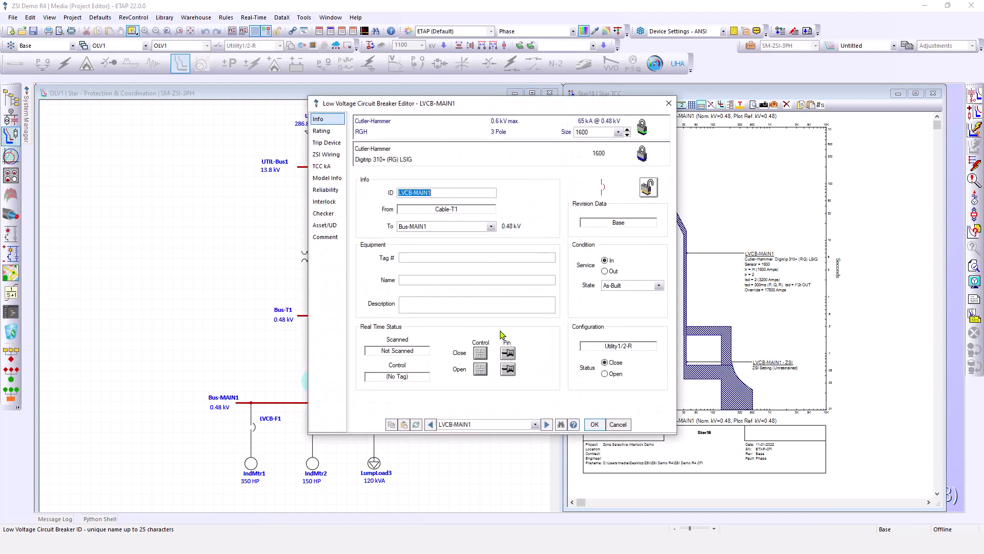
drag(469, 111, 541, 99)
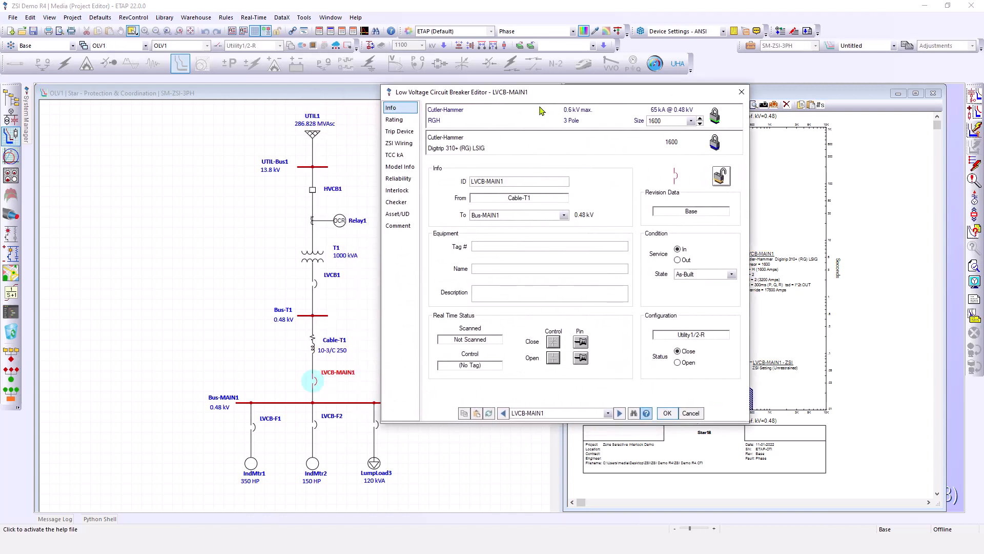
click(409, 147)
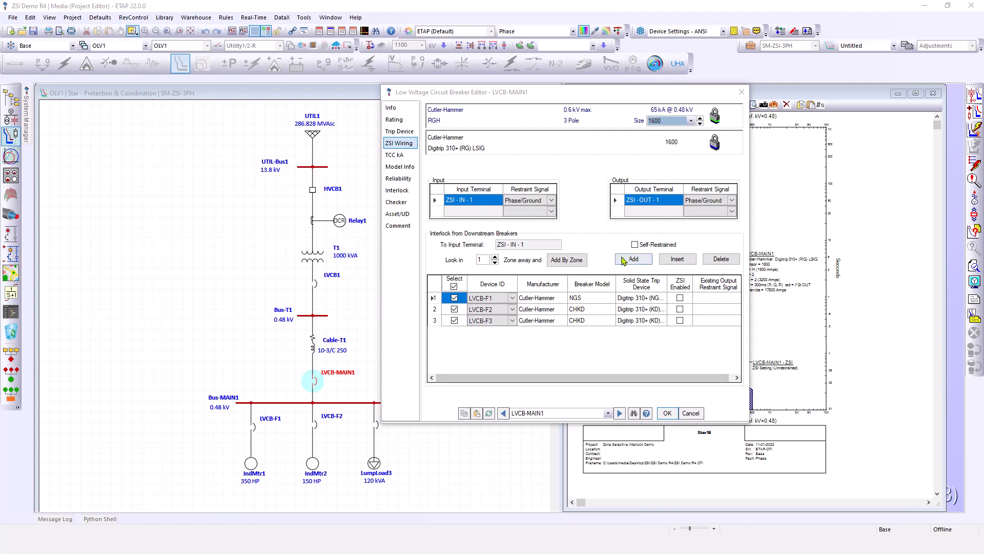
click(550, 200)
click(551, 201)
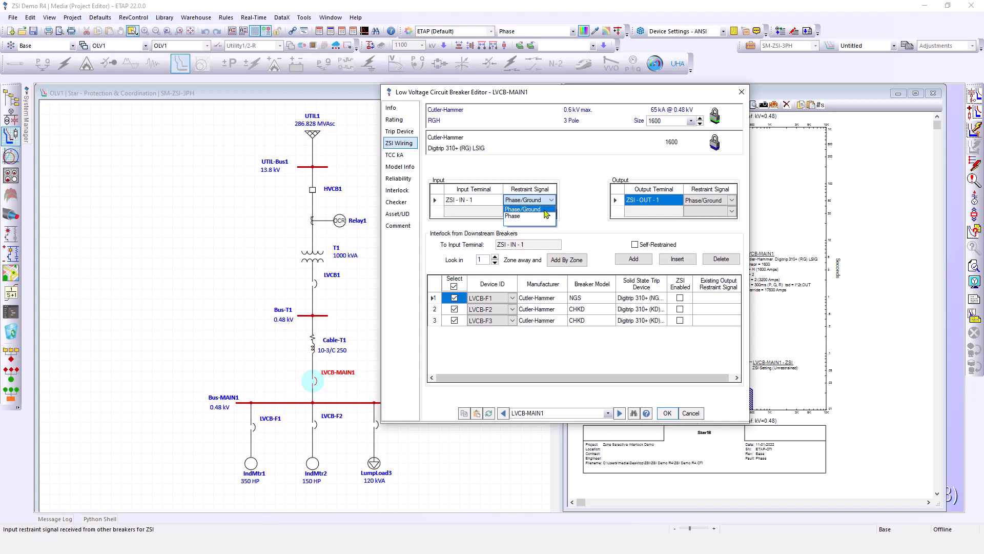
click(522, 216)
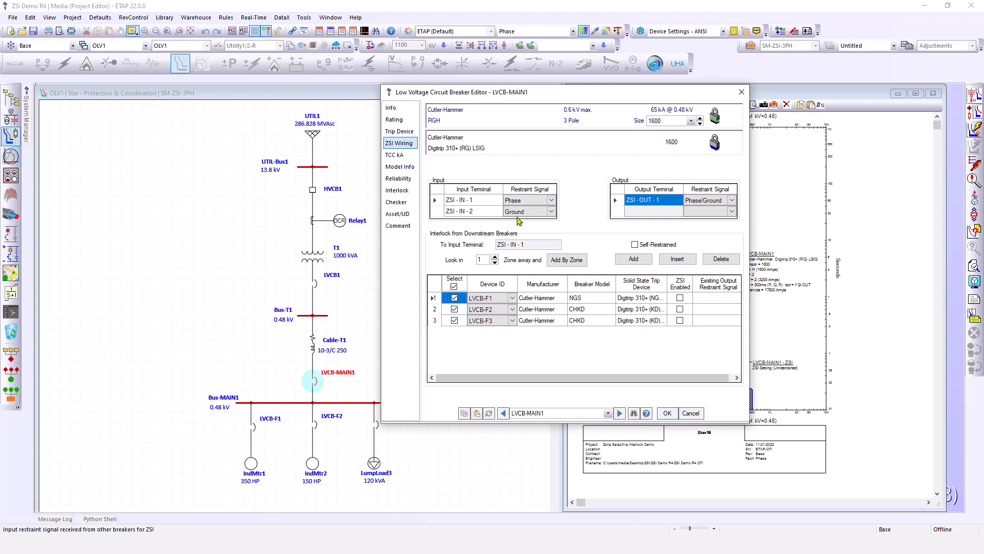
Set the ZSI - OUT - 1 output restraint signal to Phase
click(732, 205)
click(733, 201)
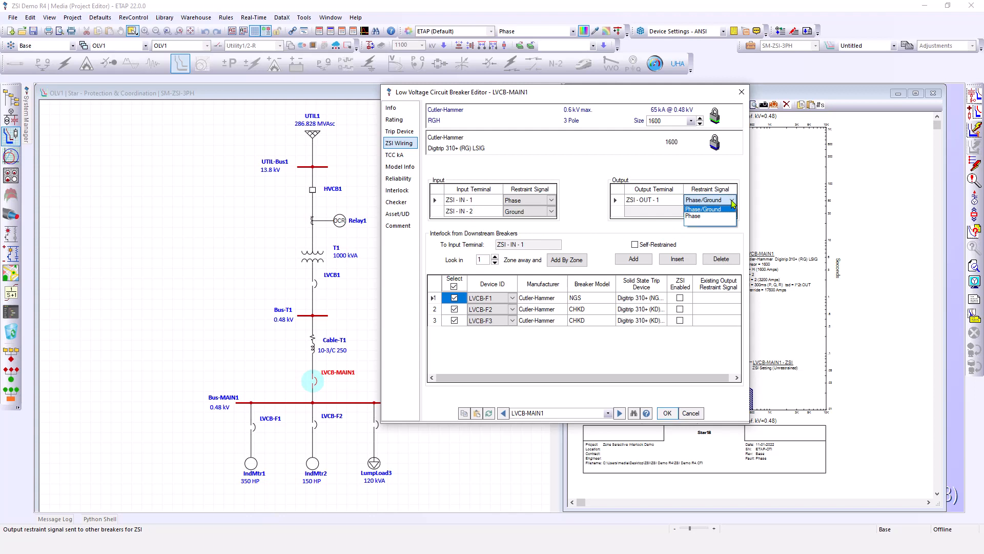
click(694, 216)
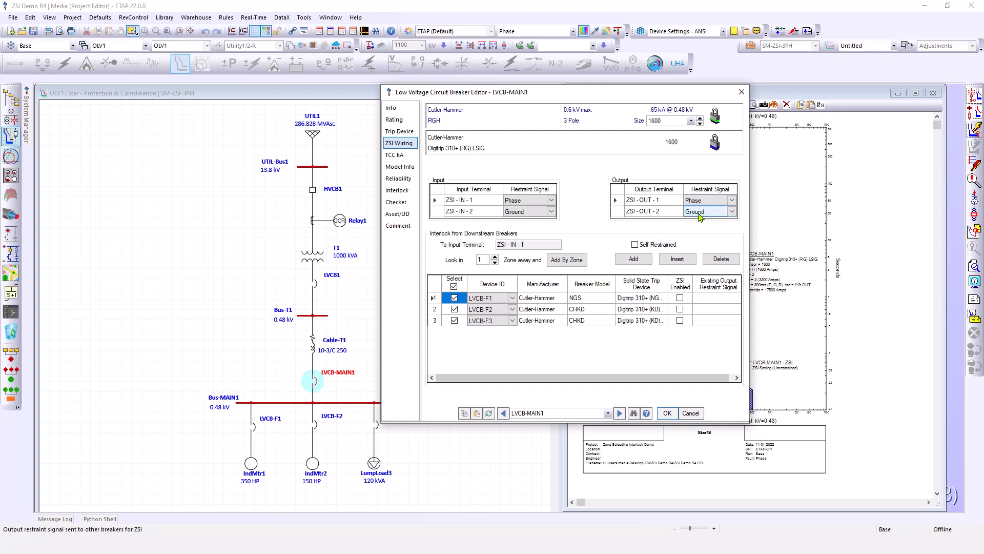
Set both the ZSI - IN - 1 input and ZSI - OUT - 1 output restraint signals to Phase/Ground
click(702, 215)
click(528, 200)
click(551, 200)
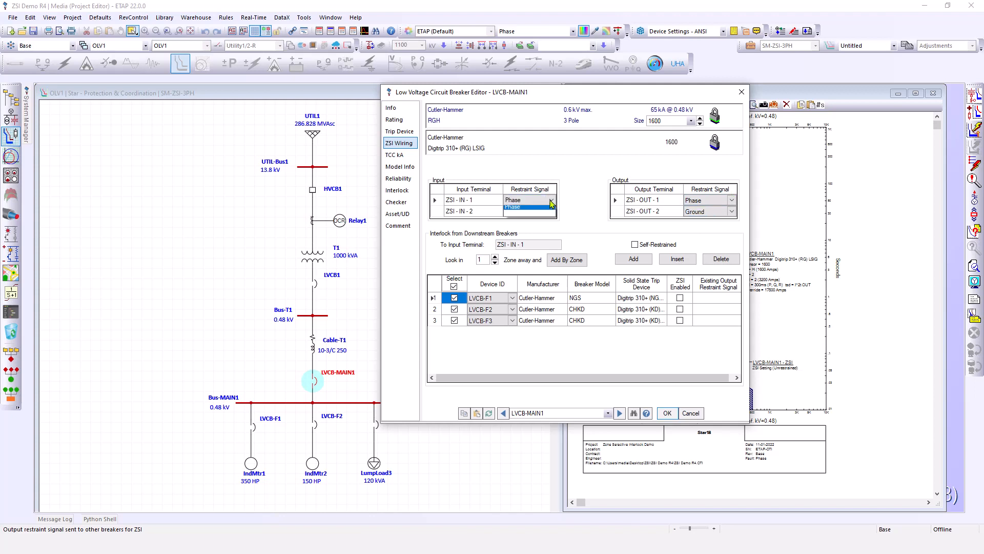
click(537, 209)
click(708, 200)
click(733, 200)
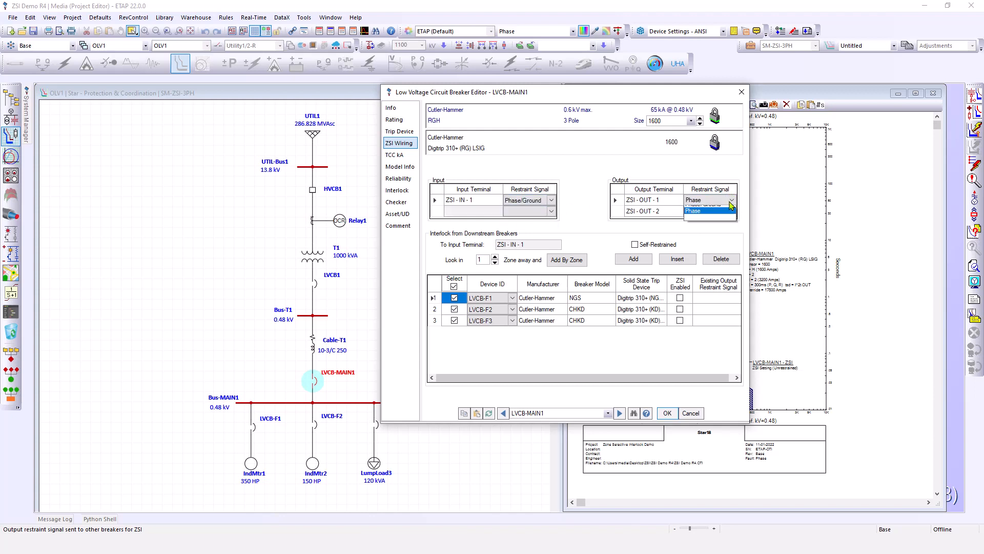
click(704, 209)
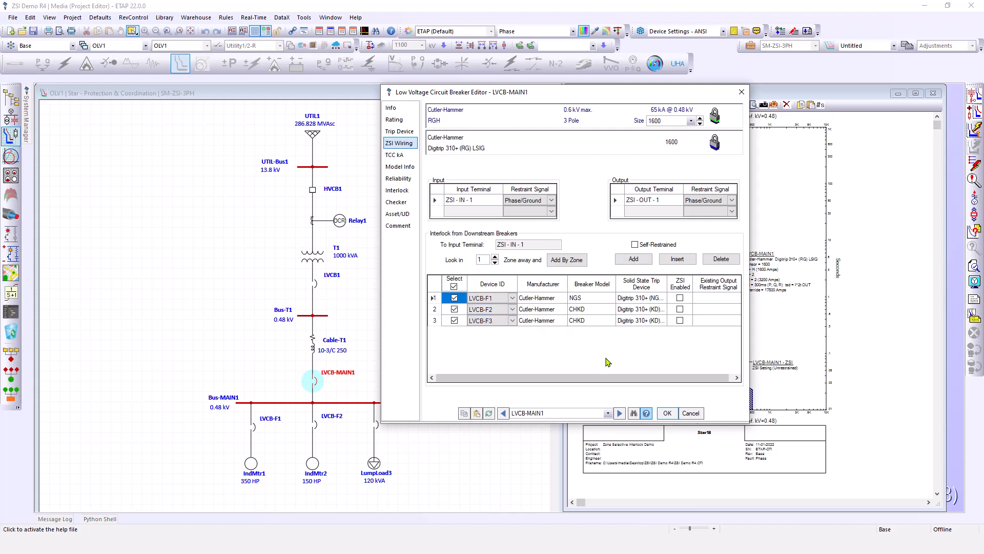
Turn the Self-Restrained option on and back off for the input terminal
click(635, 244)
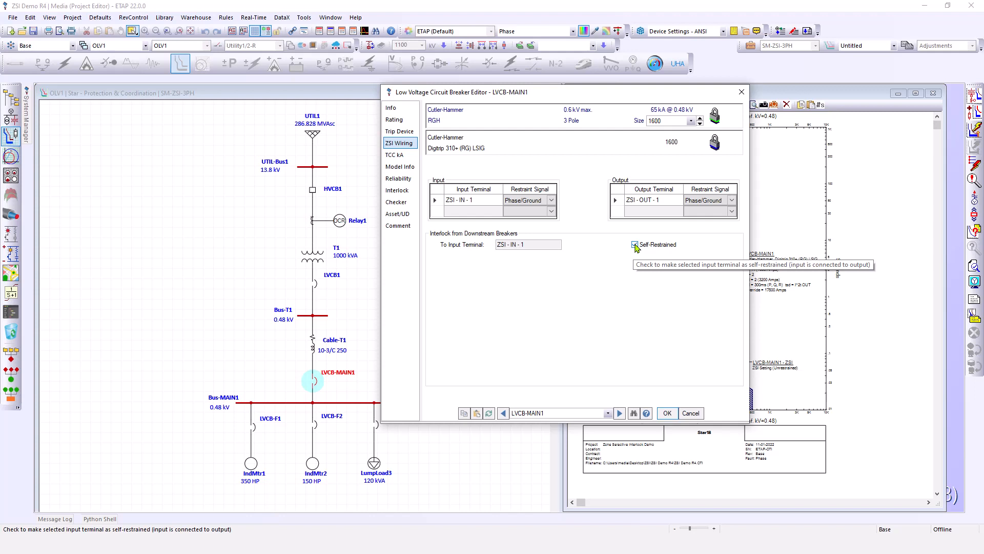
click(635, 245)
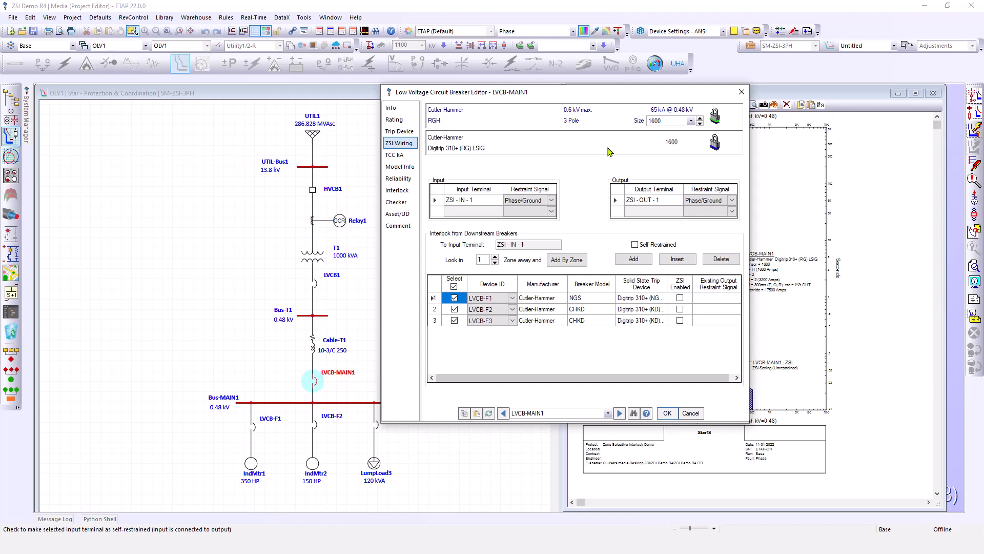
Delete all three downstream breakers from the interlock list
drag(609, 95, 714, 96)
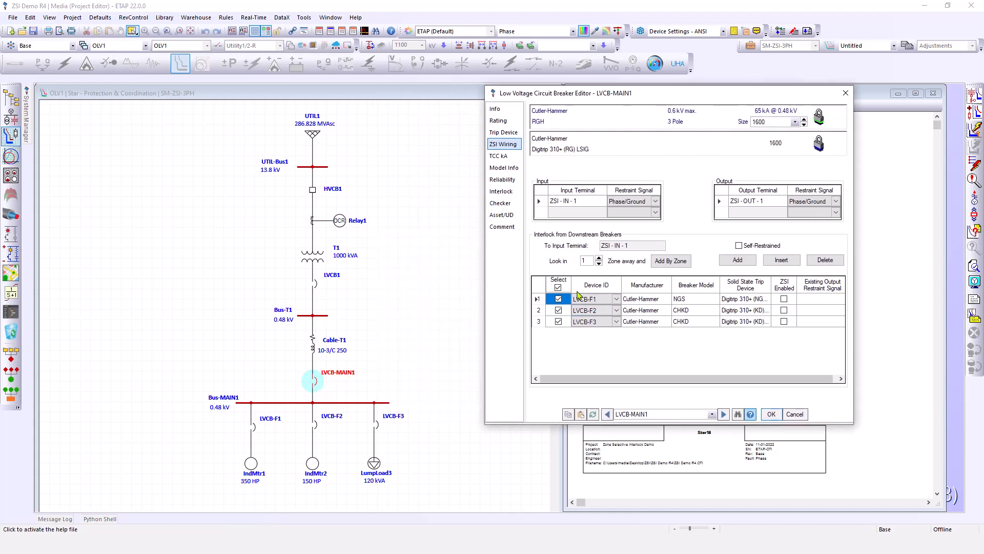
click(538, 299)
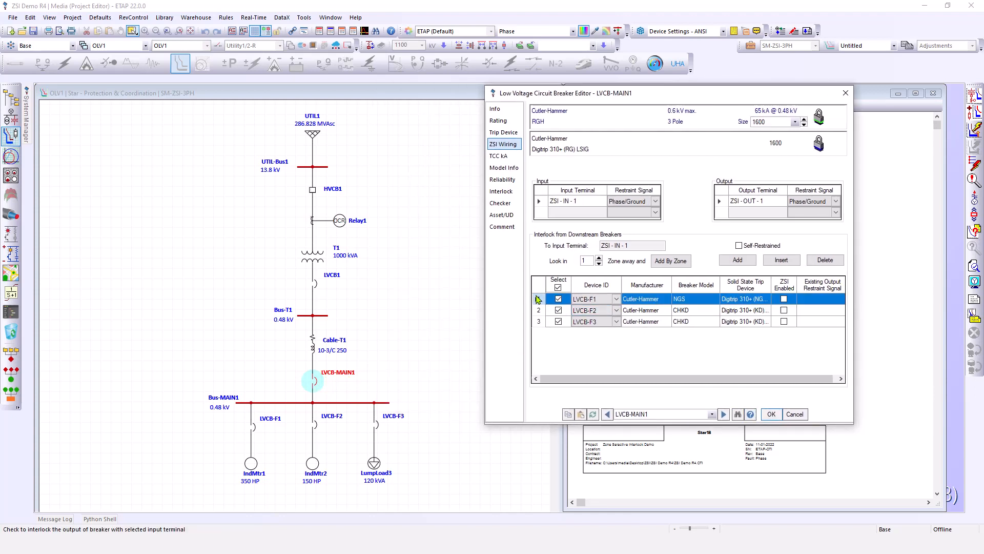
click(825, 260)
click(825, 259)
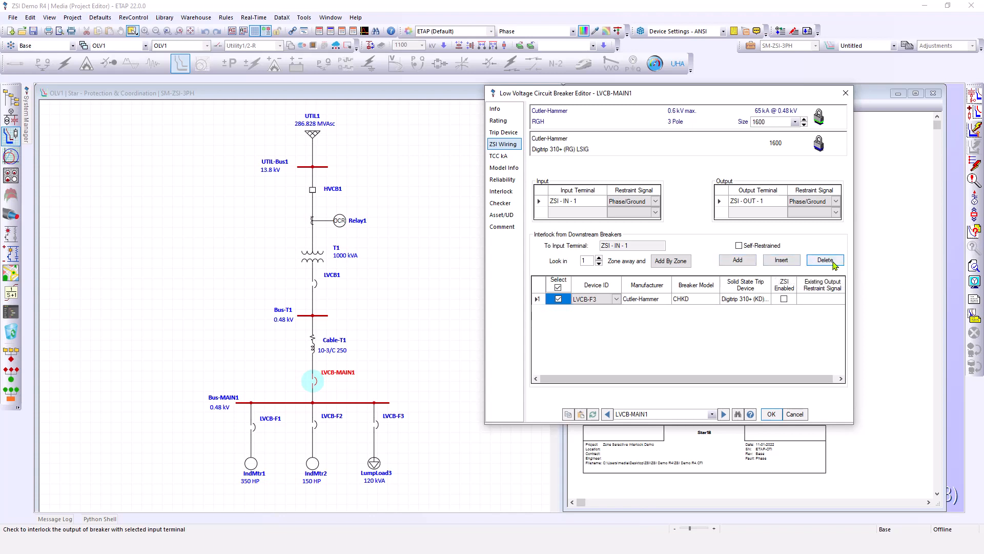
click(833, 262)
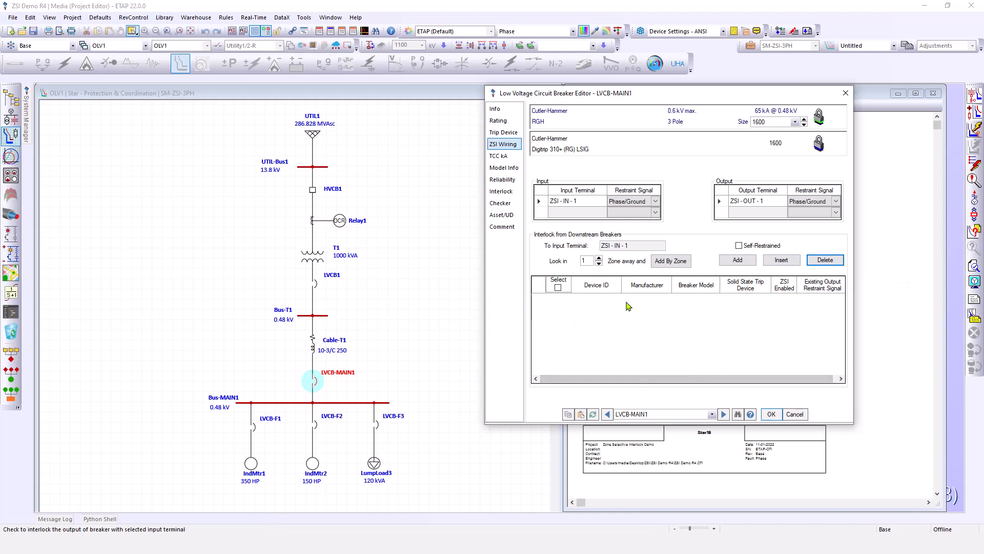
Add the downstream breakers by zone, select all of them, and close the breaker editor
drag(703, 93, 650, 93)
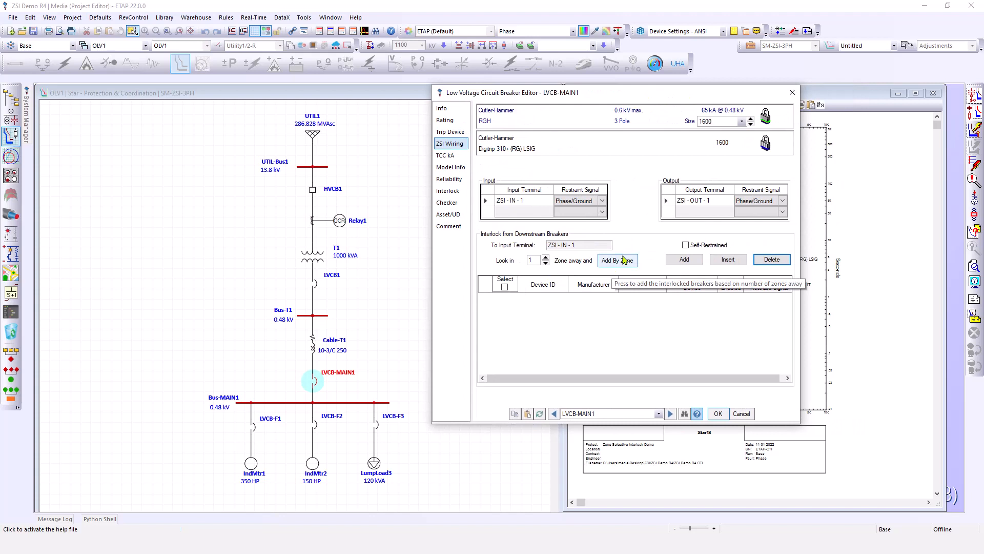
click(626, 265)
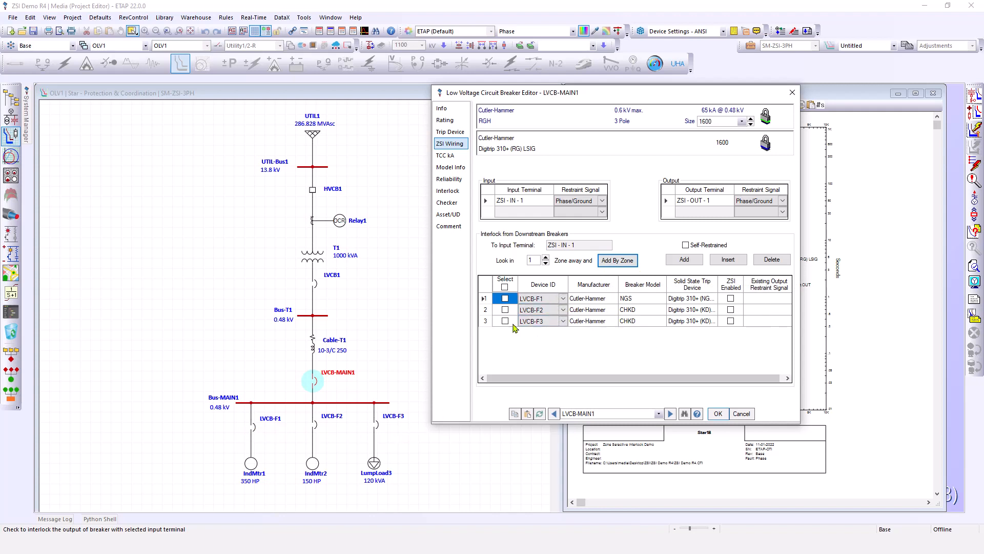
click(505, 287)
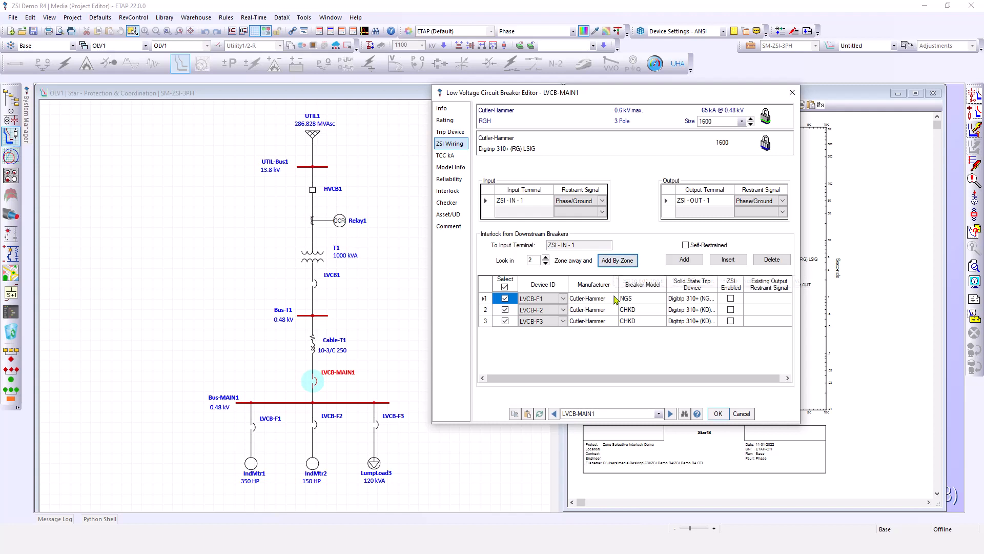
click(720, 413)
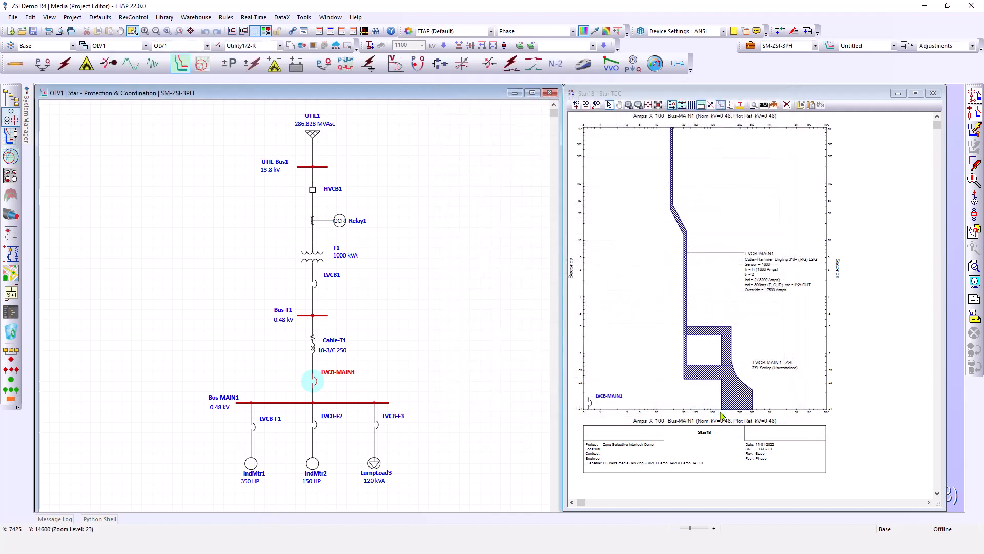
Switch the active revision to ZSI
click(483, 245)
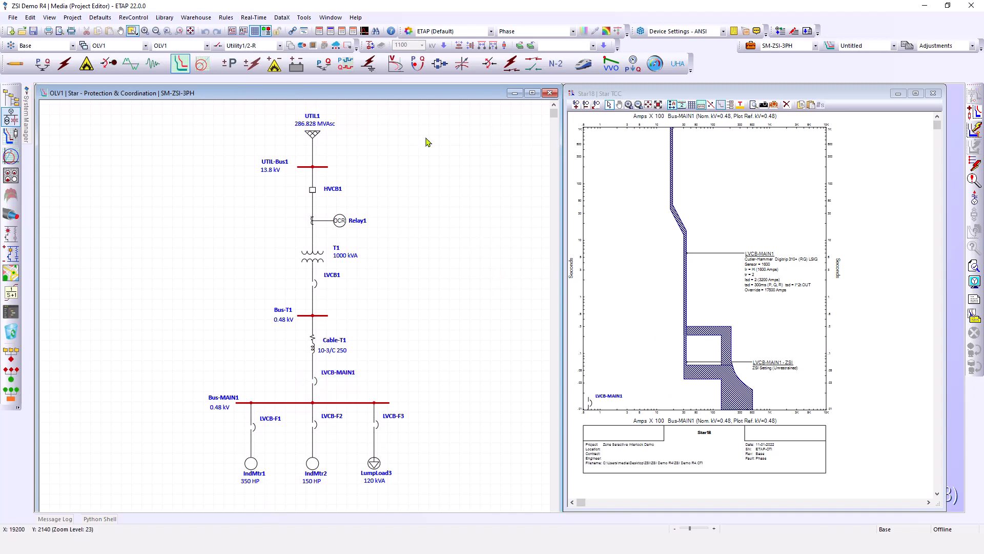
click(72, 45)
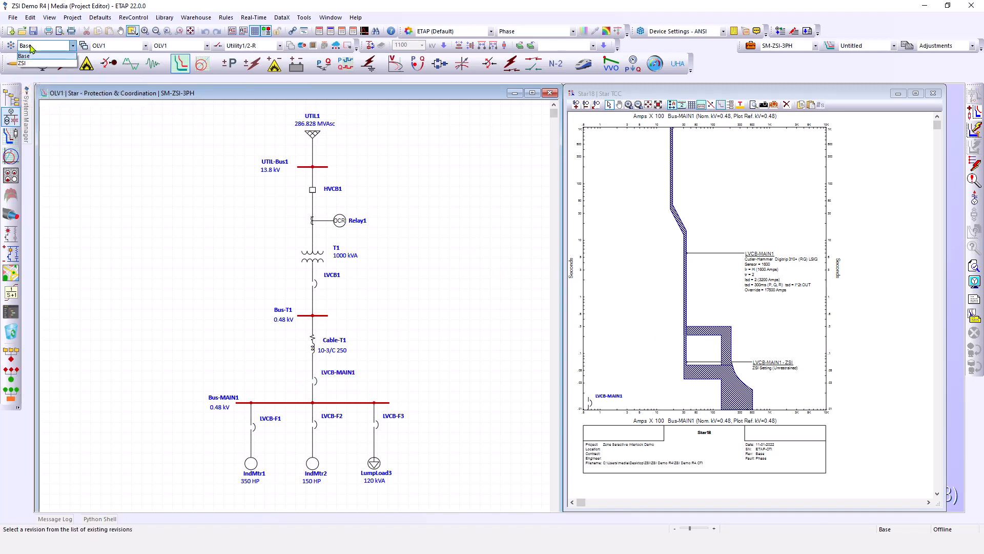
click(38, 64)
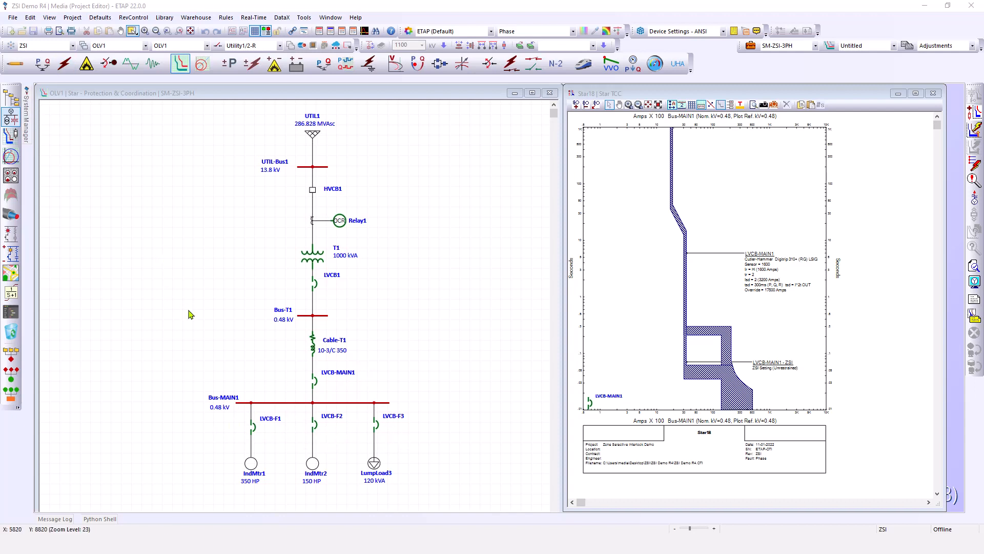
Open LVCB-F1's editor and examine its trip device ZSI settings and ZSI wiring
click(251, 430)
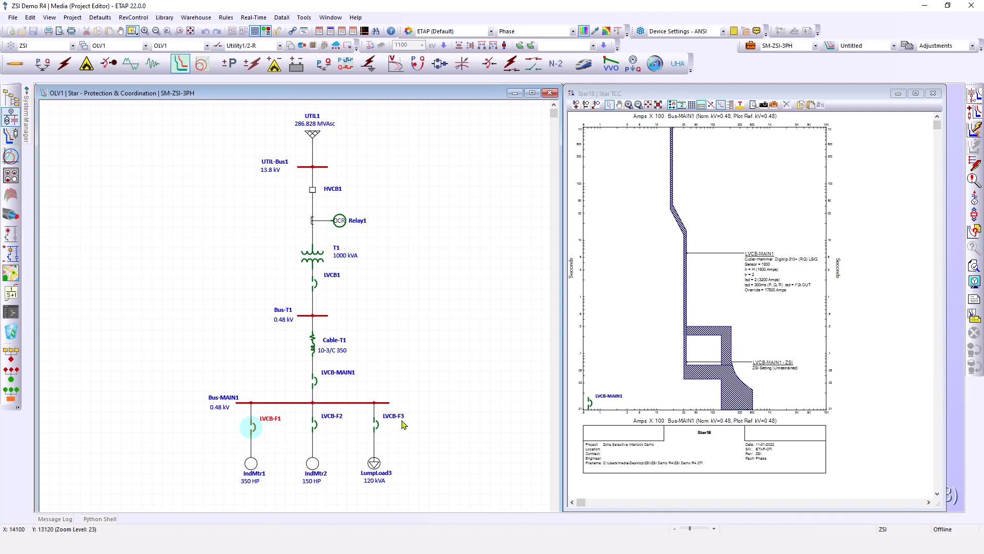
double_click(253, 431)
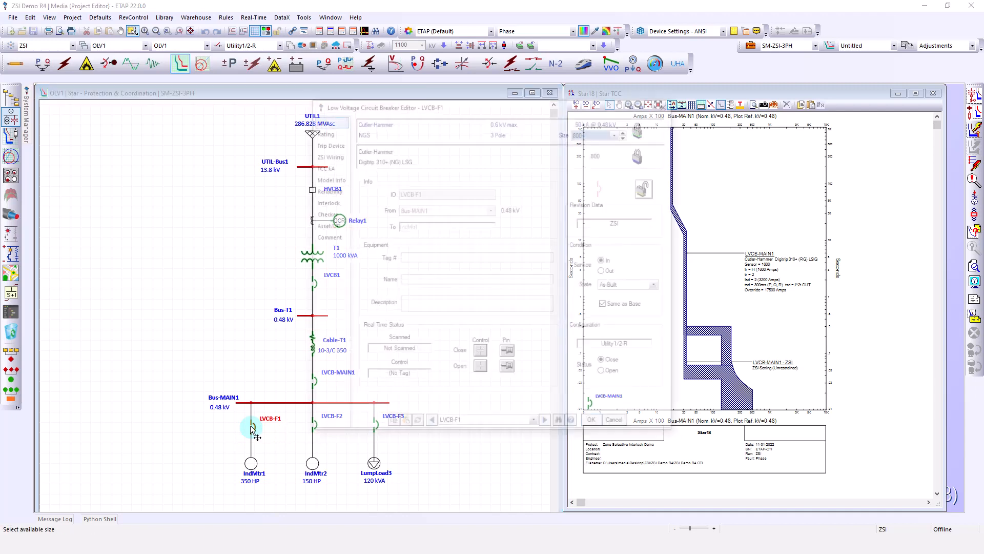
drag(482, 108, 571, 100)
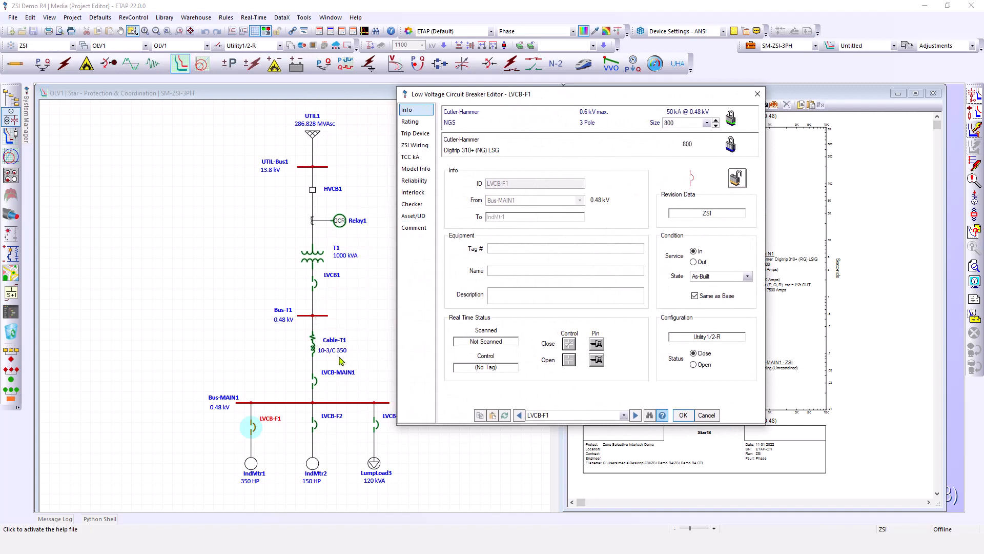
click(415, 134)
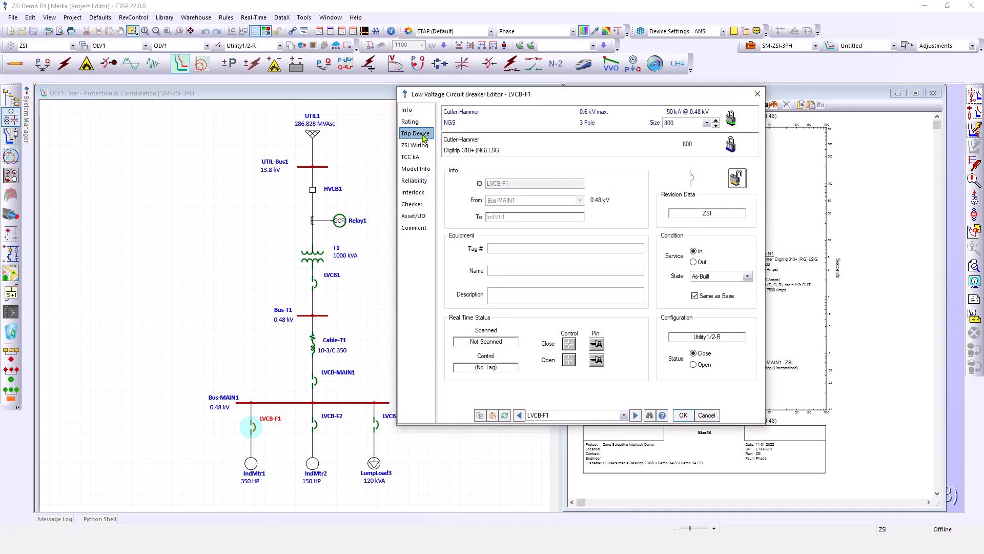
drag(574, 92, 623, 92)
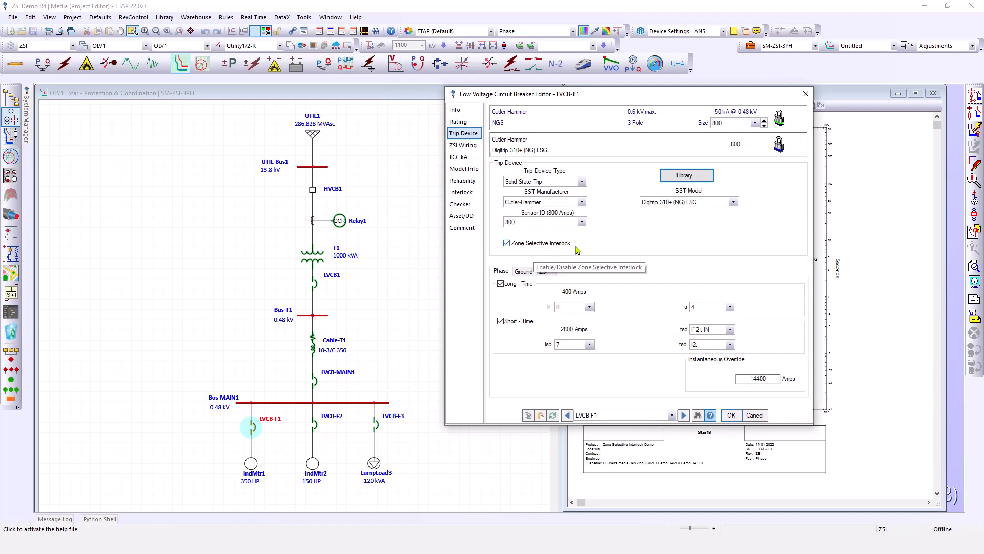
click(550, 274)
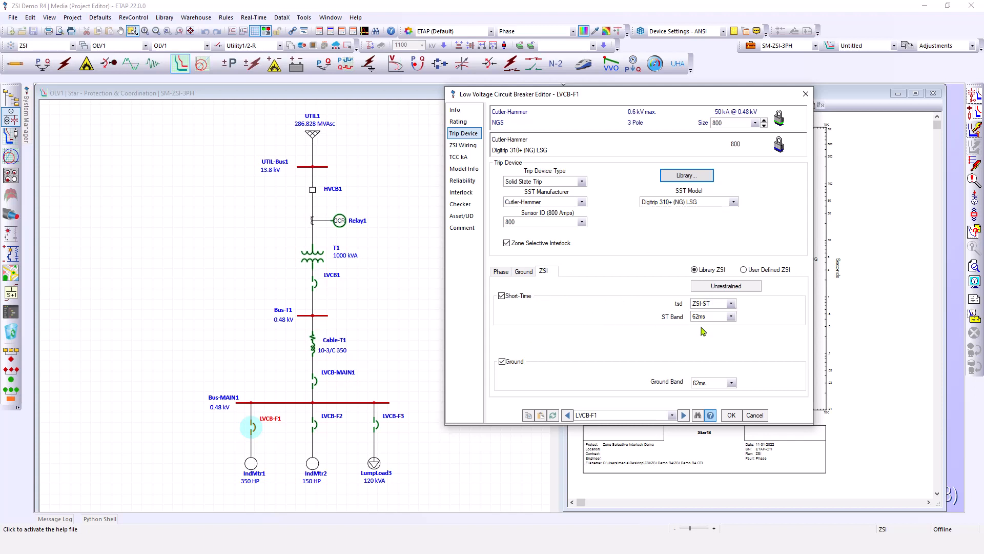
click(463, 145)
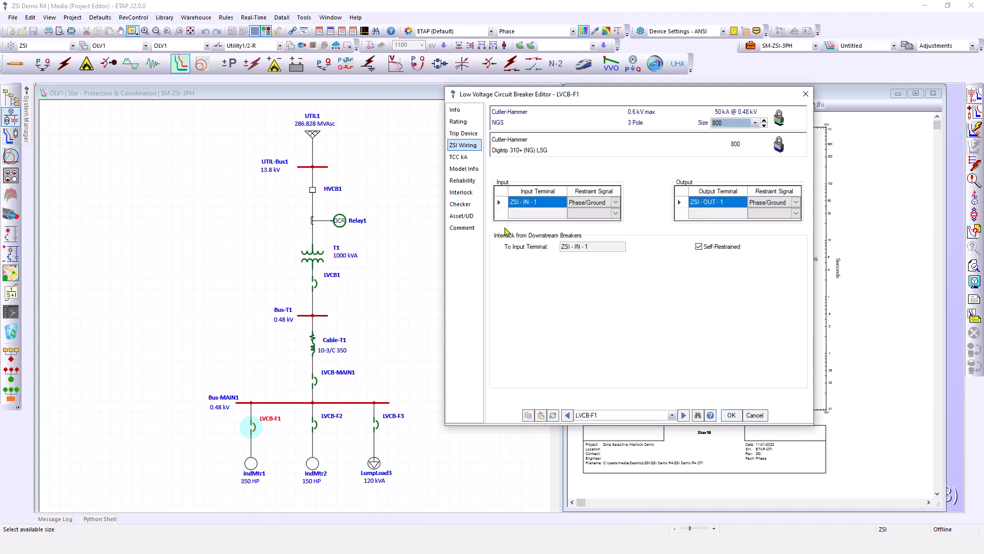
drag(624, 97, 655, 114)
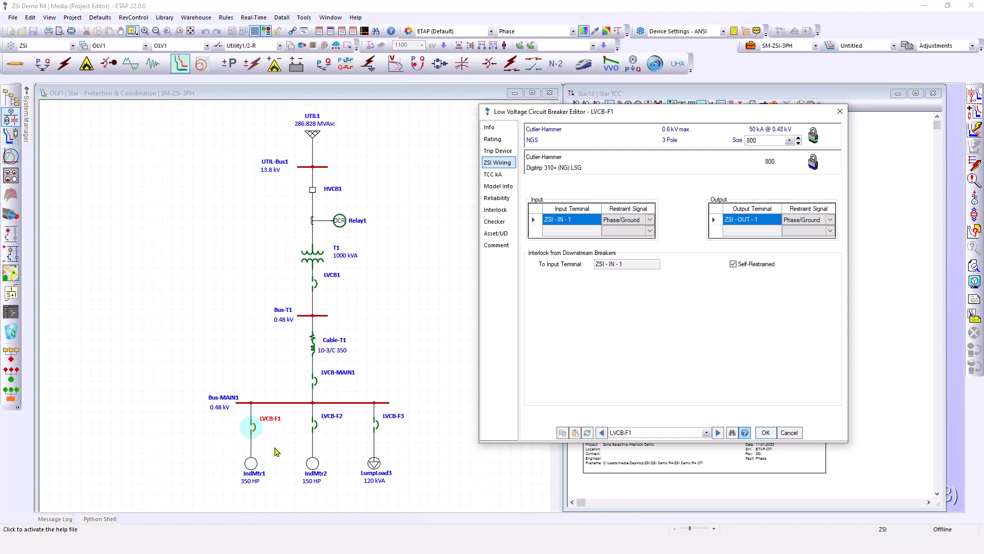
Step through the ZSI wiring of LVCB-F2, LVCB-F3, LVCB-MAIN1 and LVCB1, then close the editor
click(706, 433)
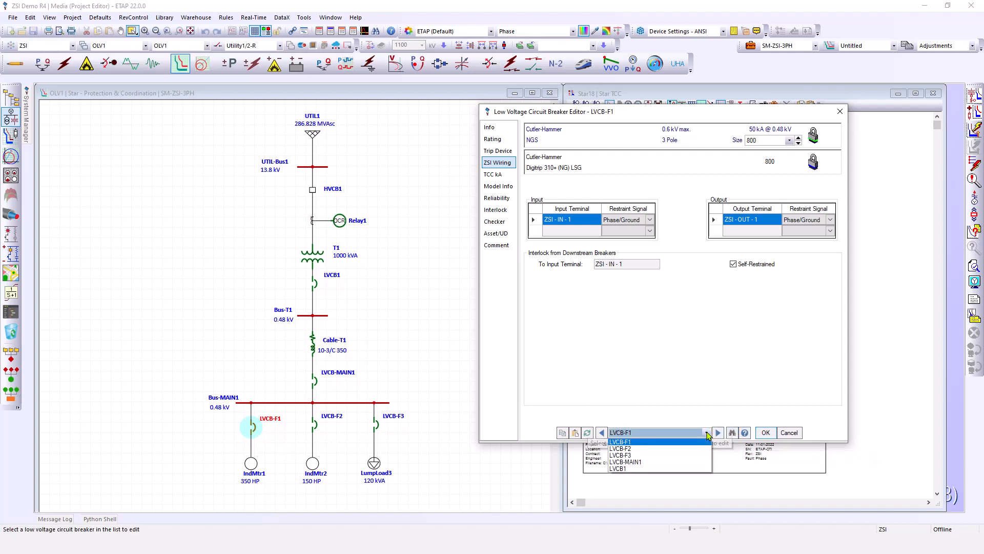
click(628, 449)
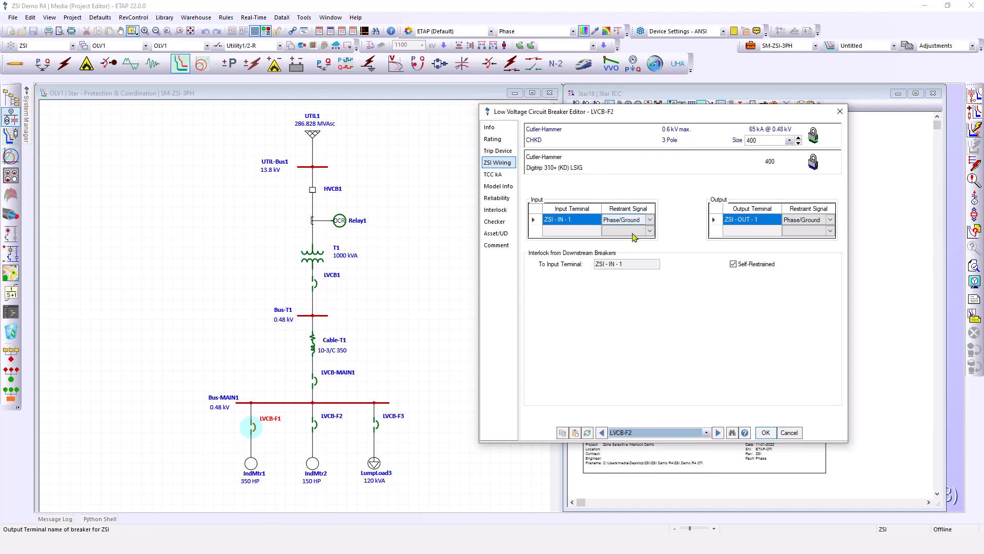
click(672, 434)
click(635, 458)
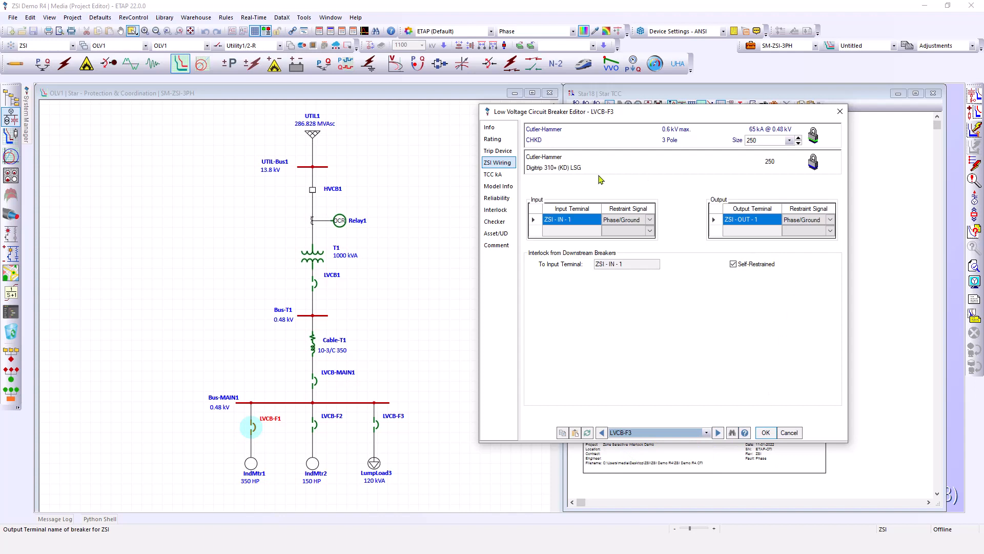
click(686, 433)
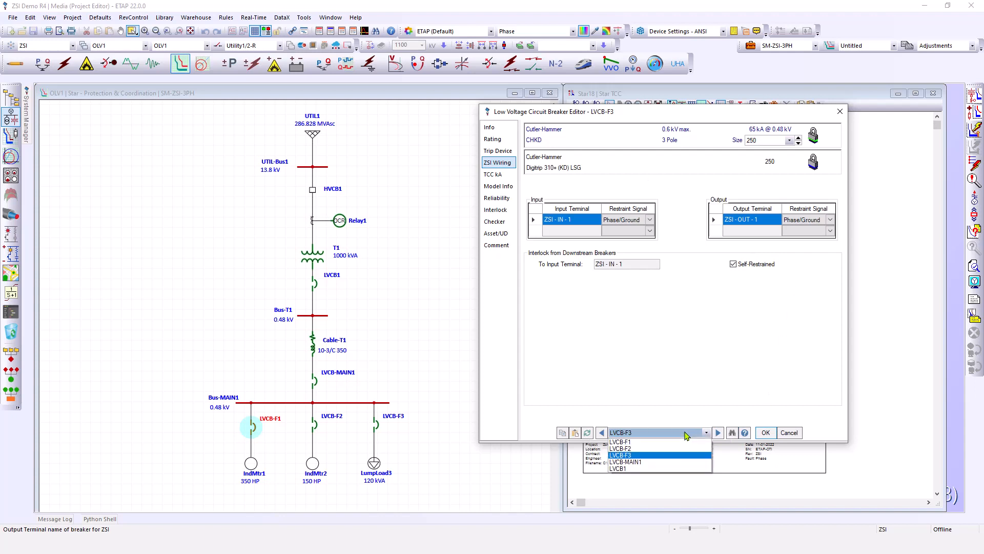
click(644, 463)
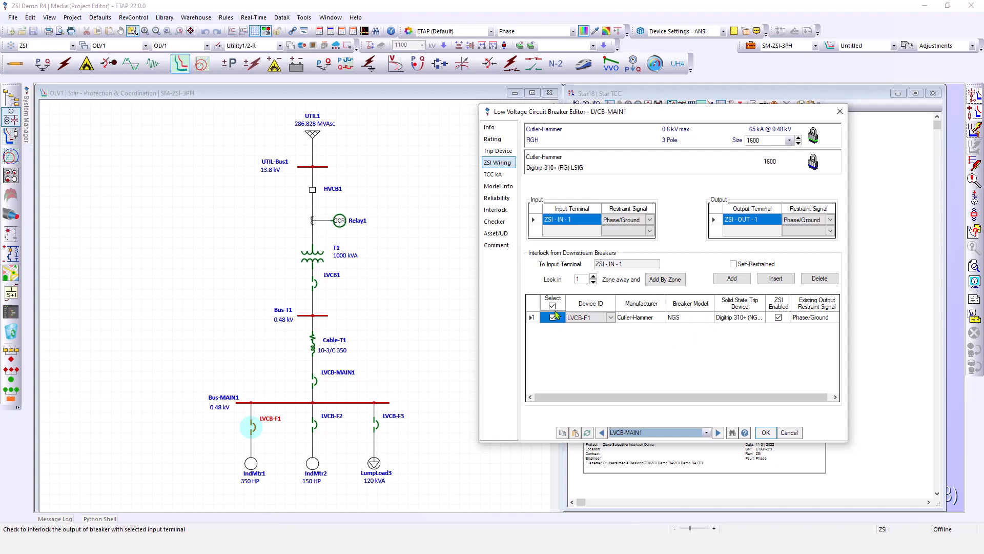
click(569, 320)
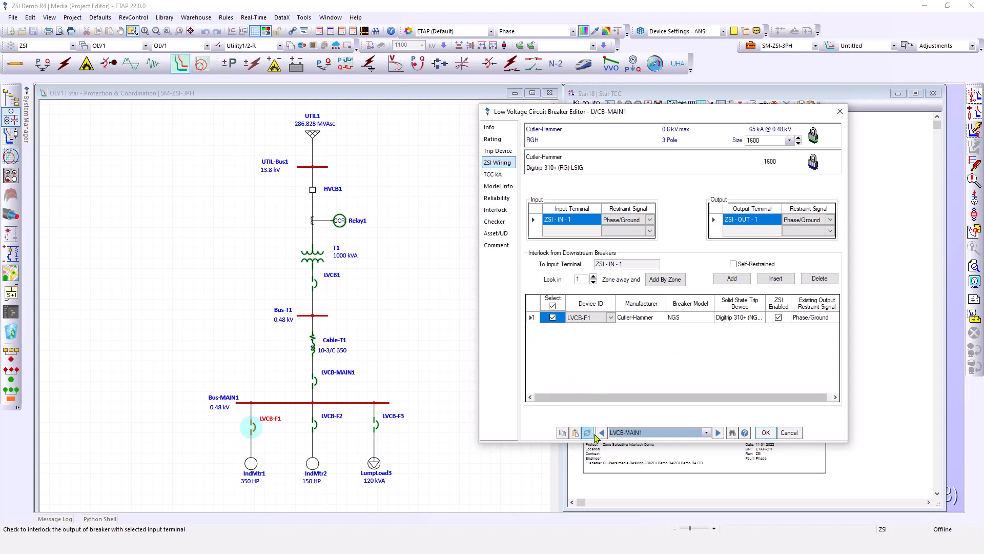
click(693, 433)
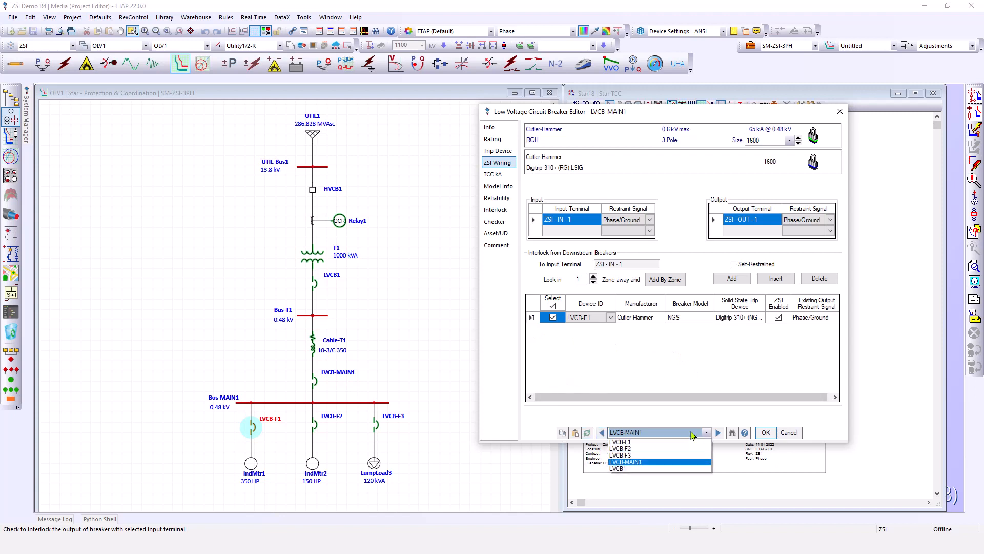
click(627, 469)
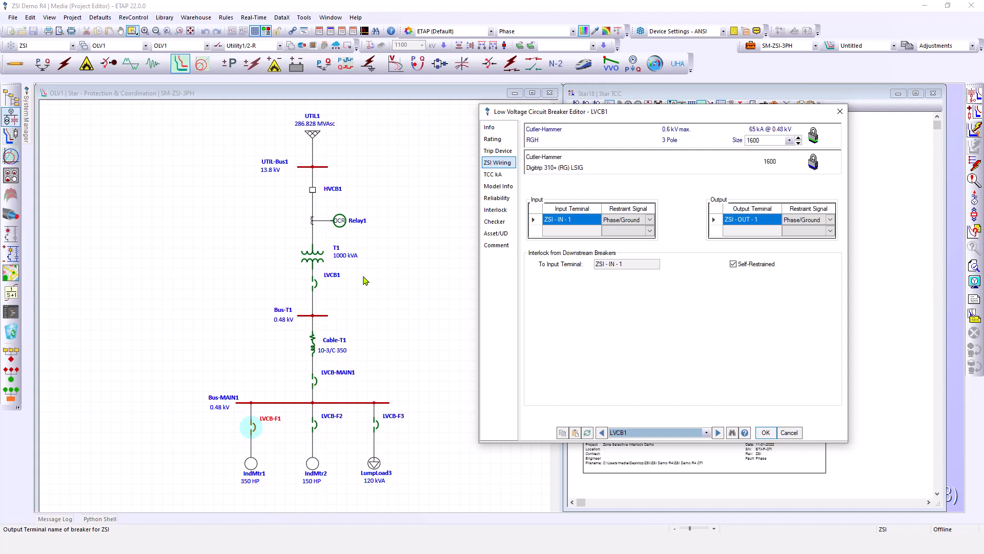
click(767, 433)
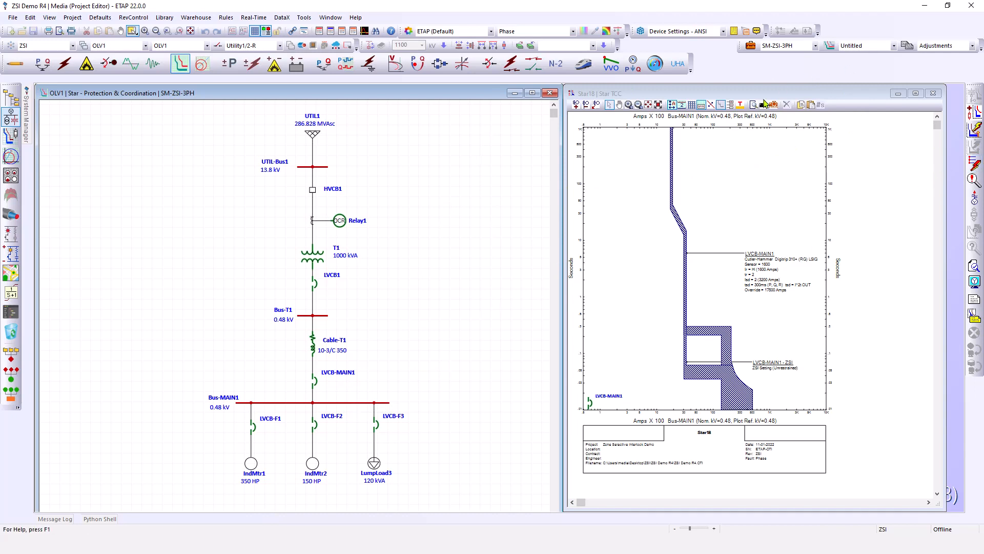
Open the Star Mode study case and review its sequence-of-operation settings, including zone selective interlock consideration, then close it
click(750, 46)
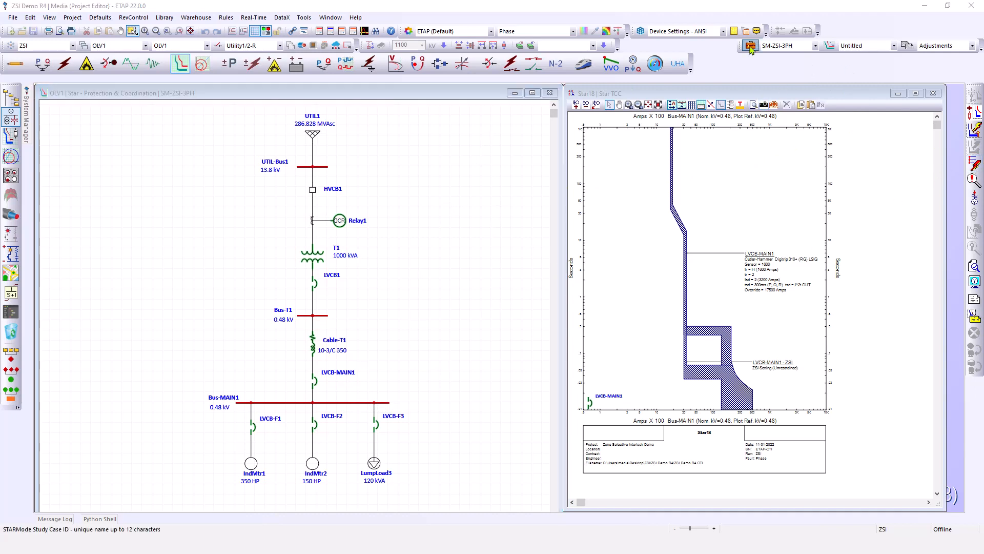
drag(483, 154, 564, 149)
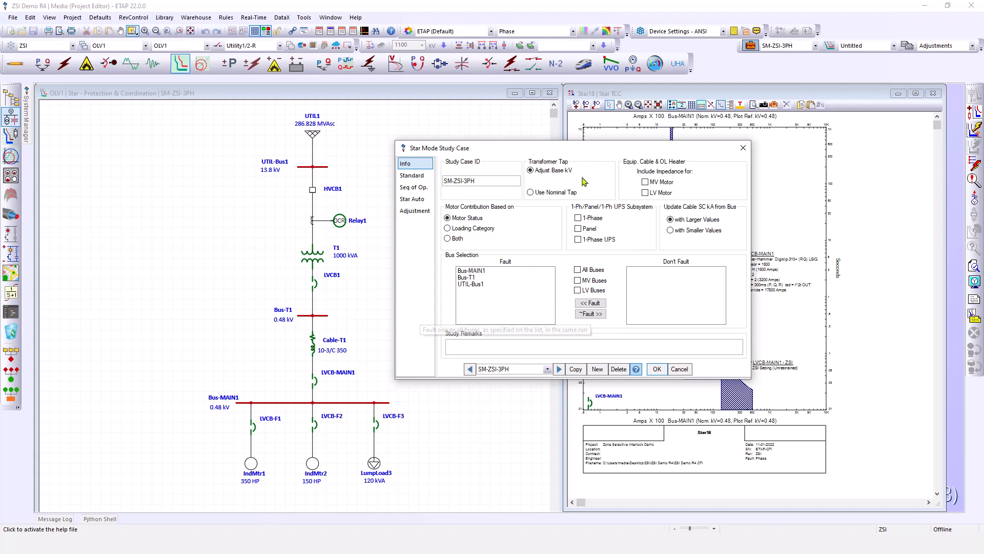
drag(601, 157, 598, 143)
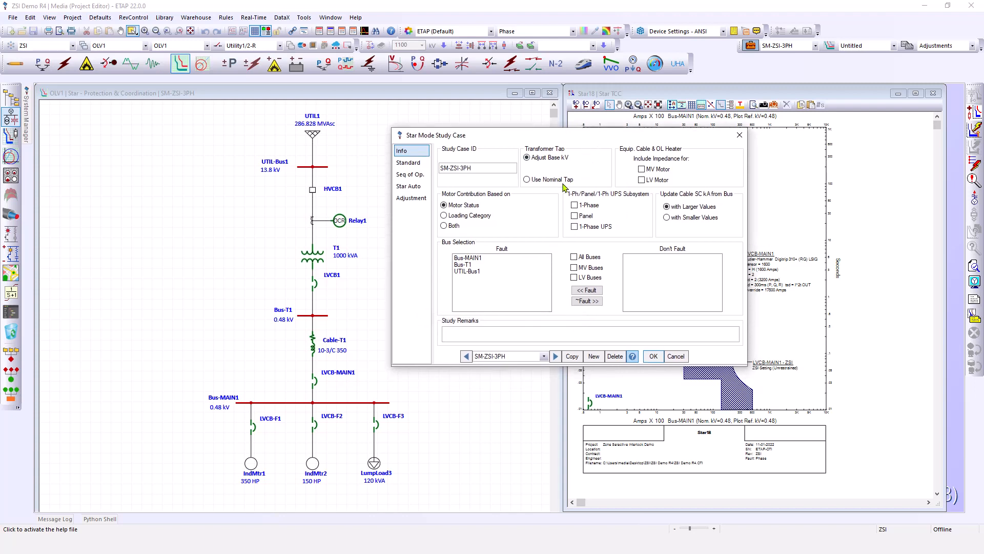
click(401, 179)
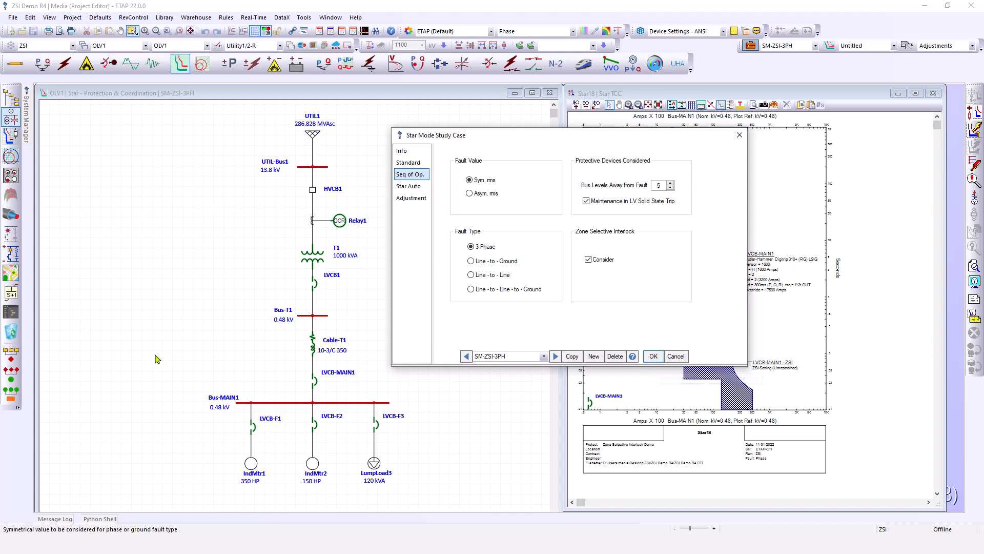
click(650, 357)
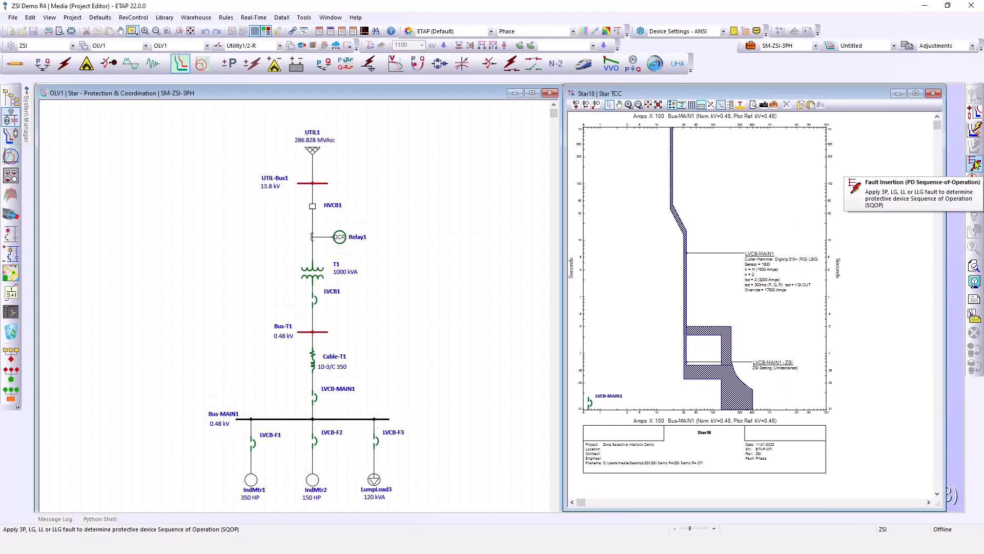
Insert a sequence-of-operation fault on the connector between LVCB-F1 and IndMtr1 and reposition the events report
click(976, 165)
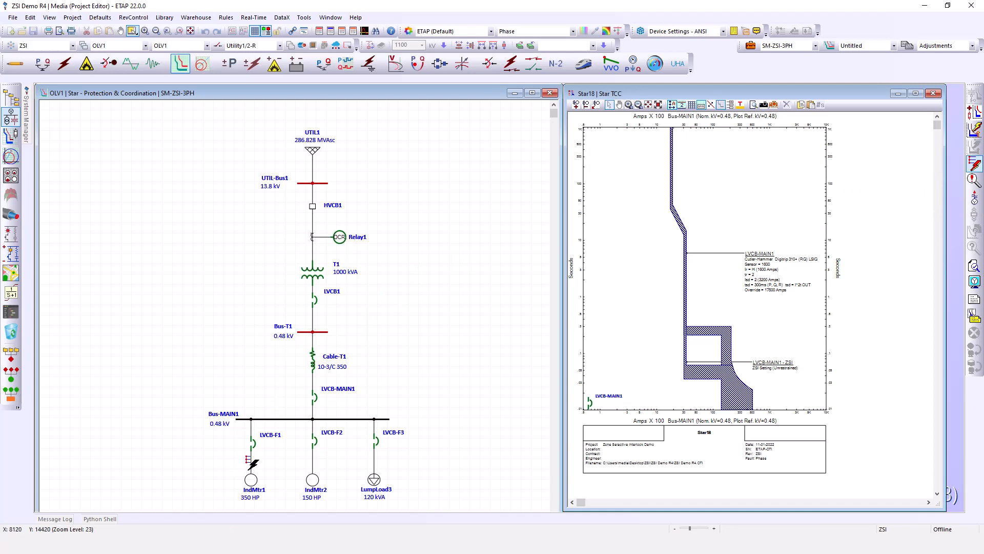
click(251, 457)
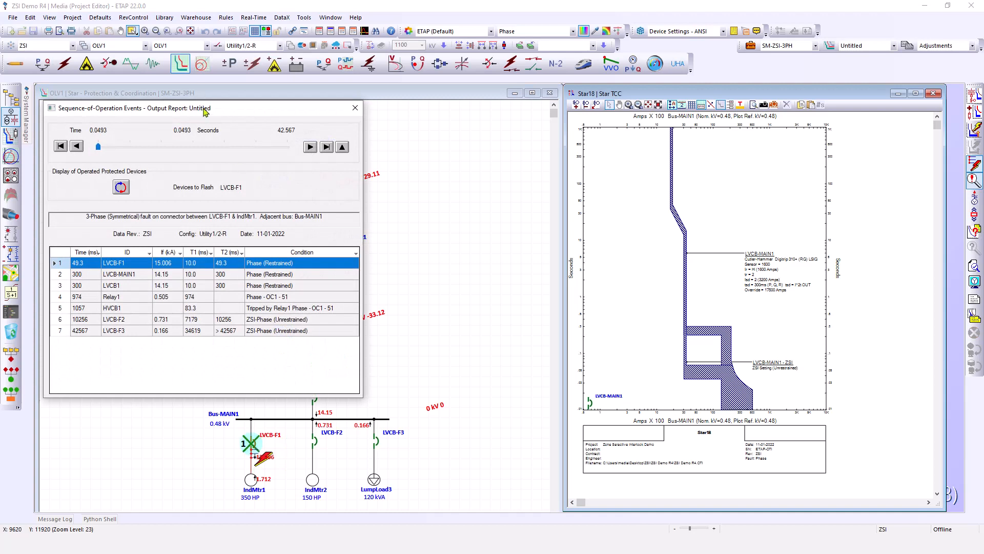
drag(204, 114, 203, 96)
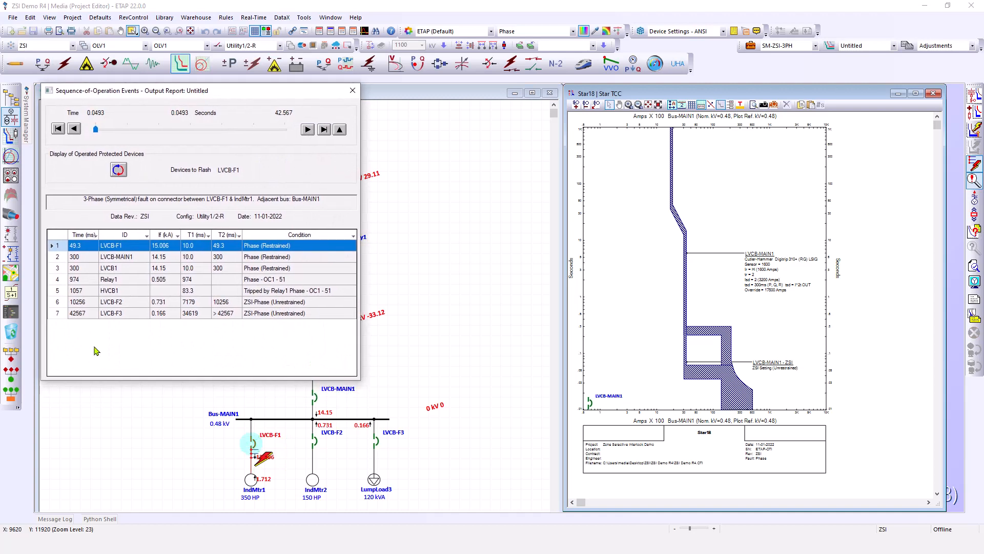
drag(138, 380, 146, 329)
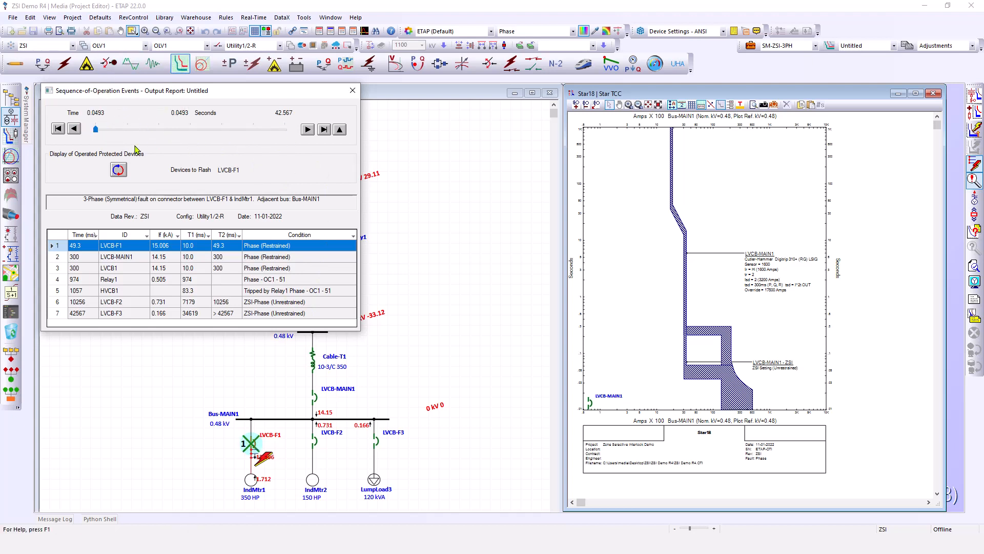
Step through the operation events and create a normalized Star view for the LVCB-F1 event
click(308, 129)
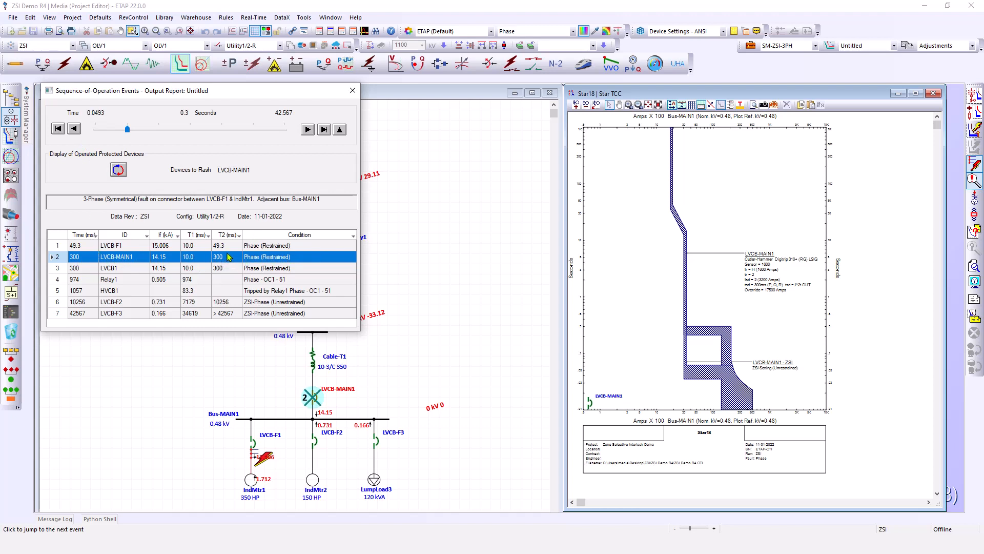
click(74, 129)
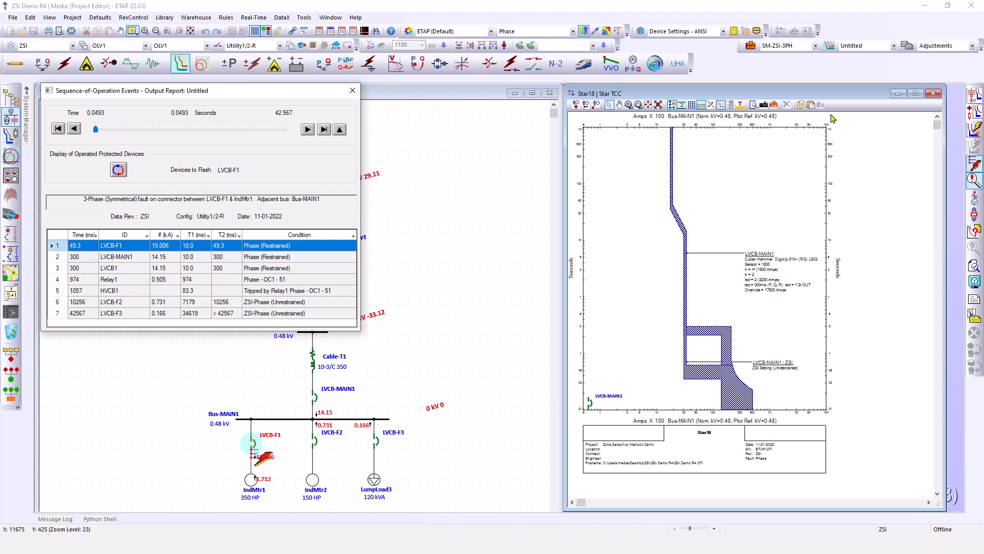
click(978, 93)
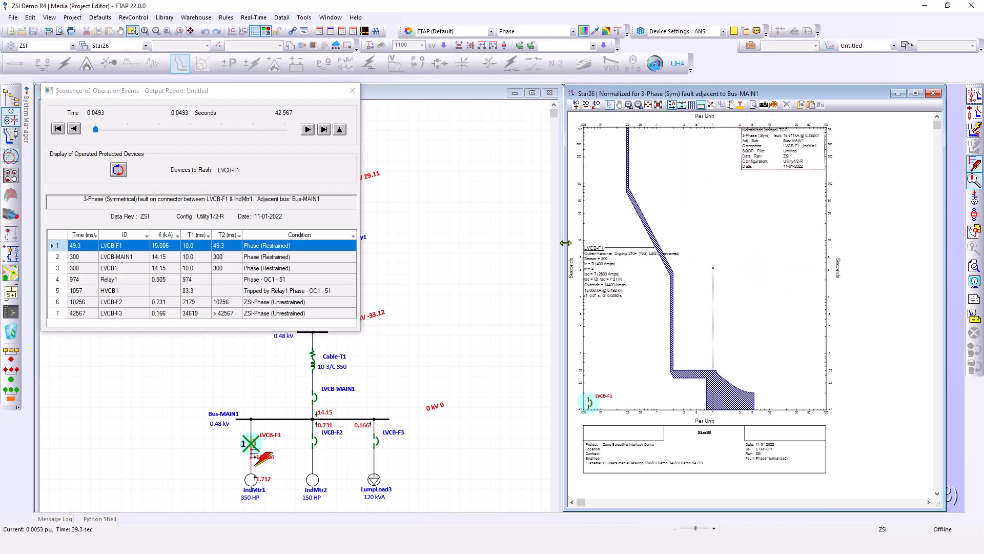
click(759, 335)
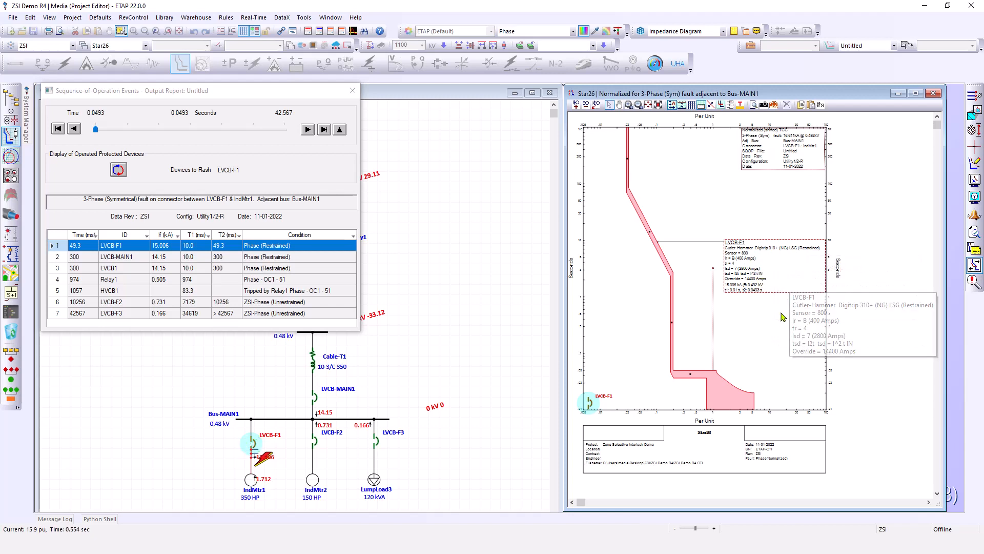
Open LVCB-F1's editor from its curve and examine its trip device, ZSI wiring and ZSI settings, then close it
double_click(781, 282)
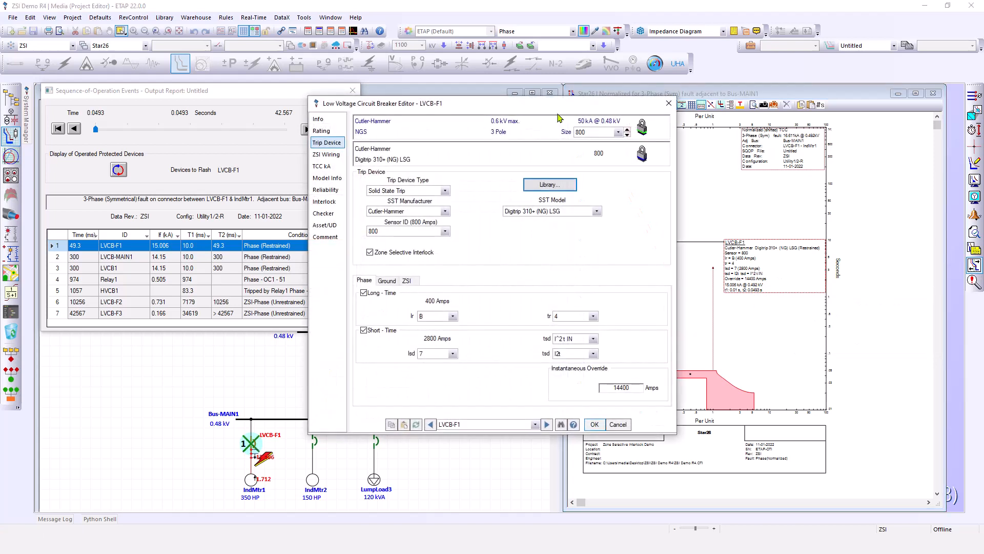
drag(556, 109, 437, 133)
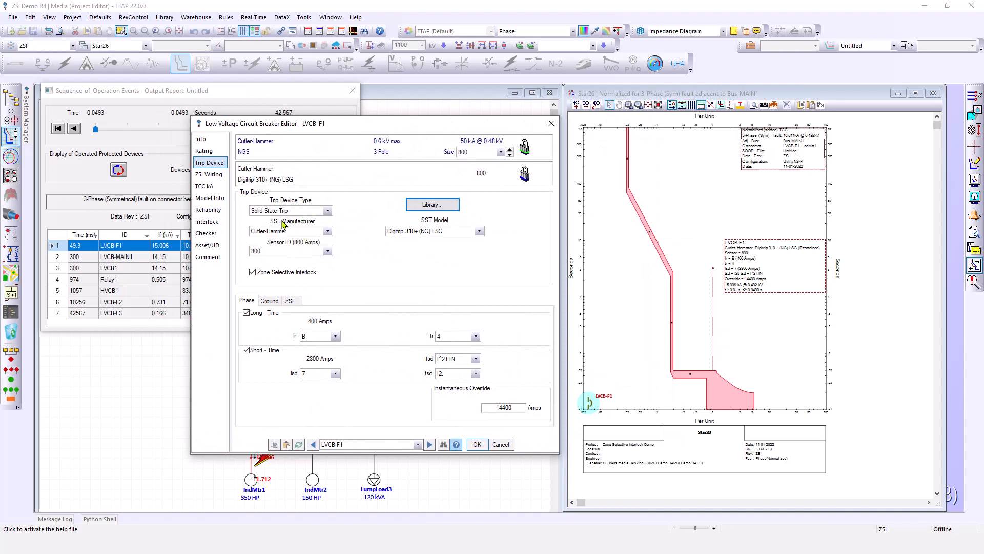
click(209, 174)
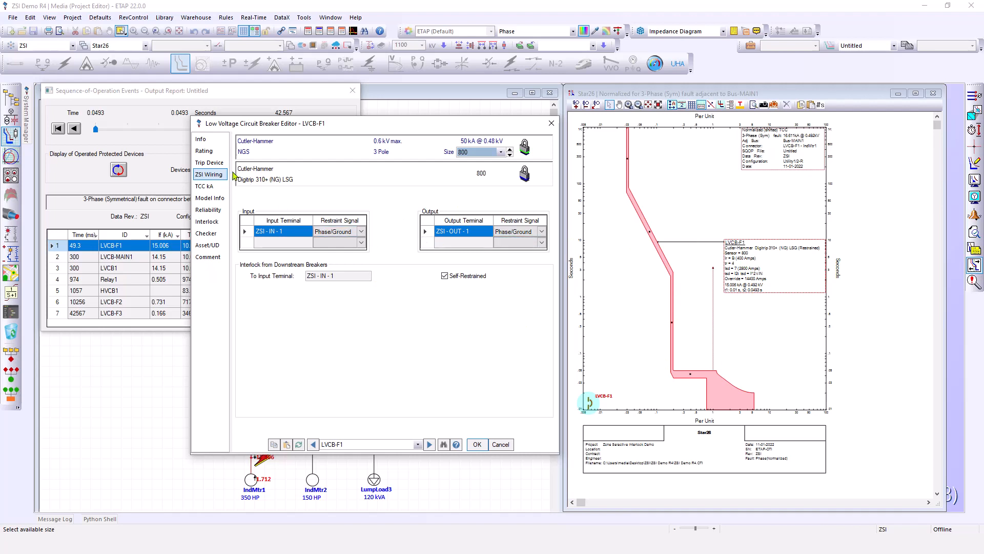
click(209, 163)
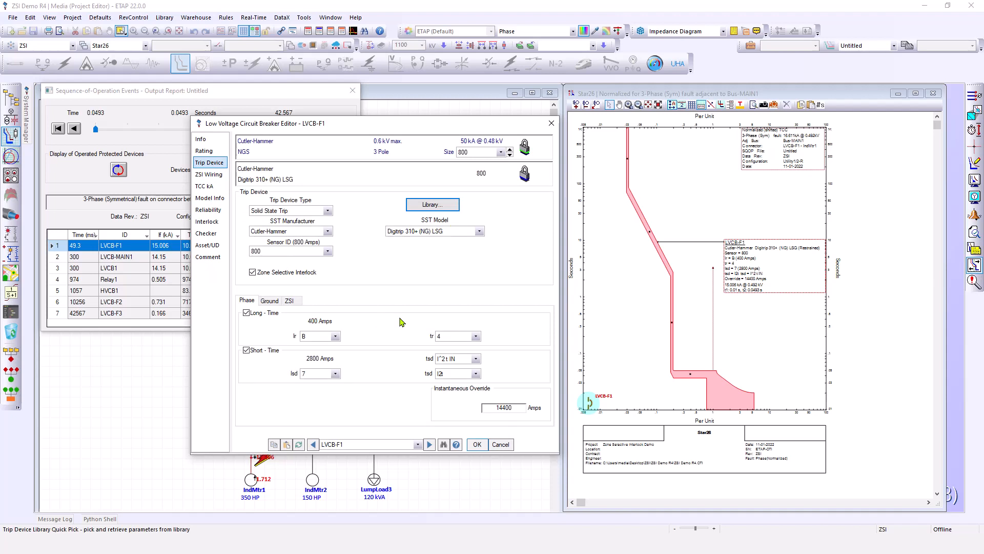
click(290, 301)
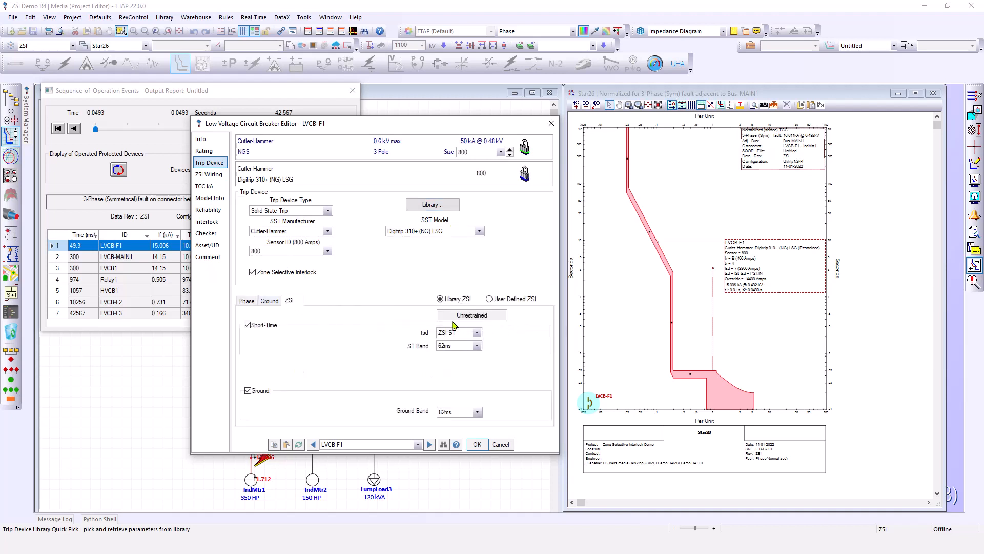
click(248, 300)
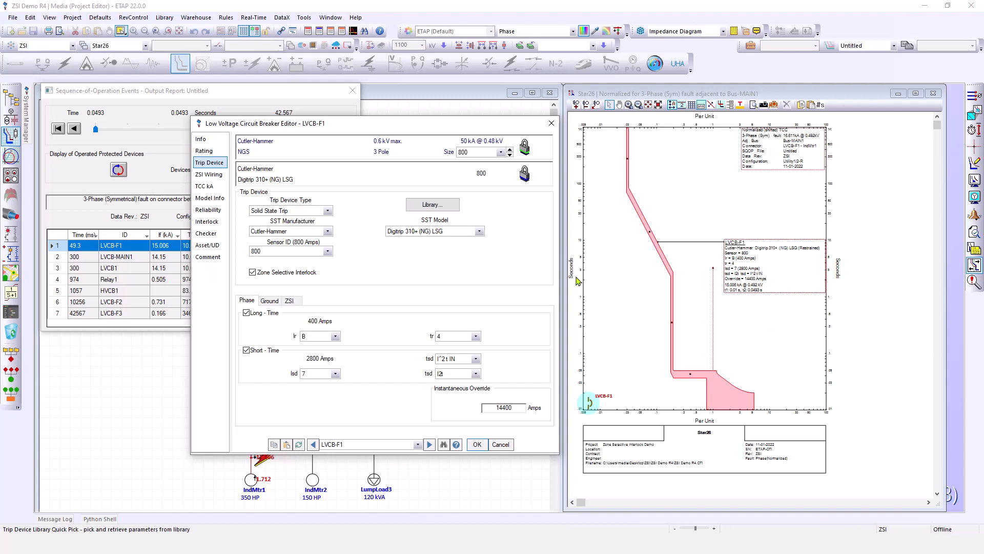
click(478, 445)
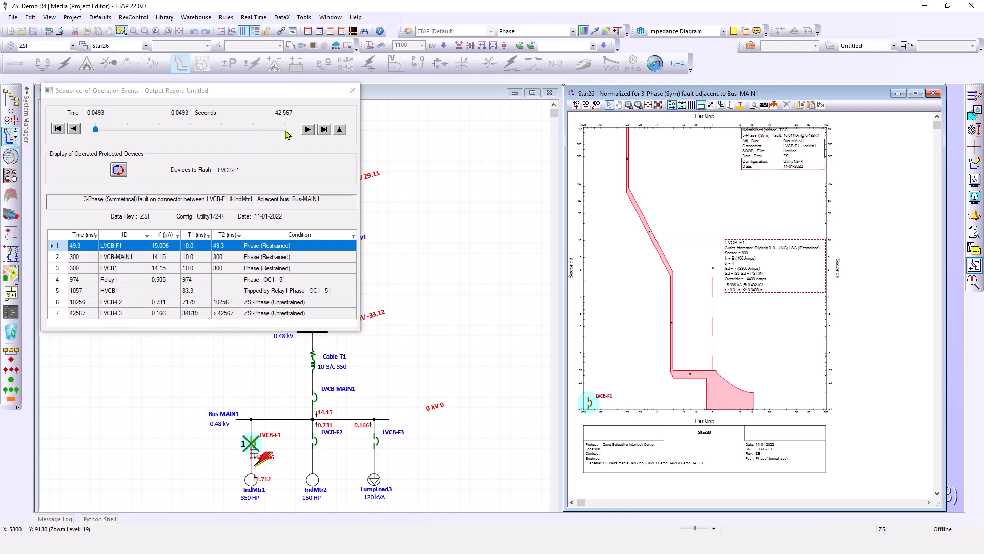
Select the LVCB-MAIN1 event and create a normalized Star view for it
click(119, 258)
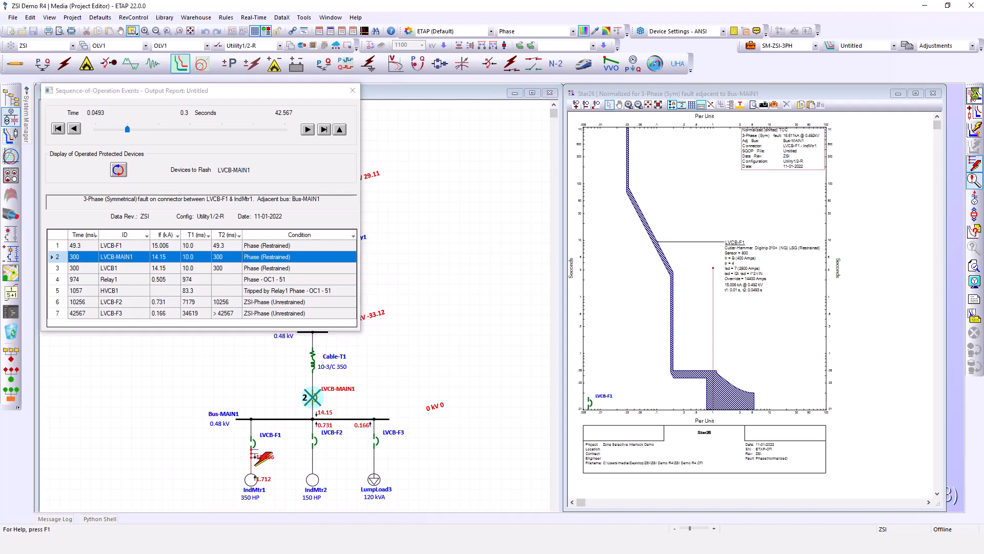
click(976, 95)
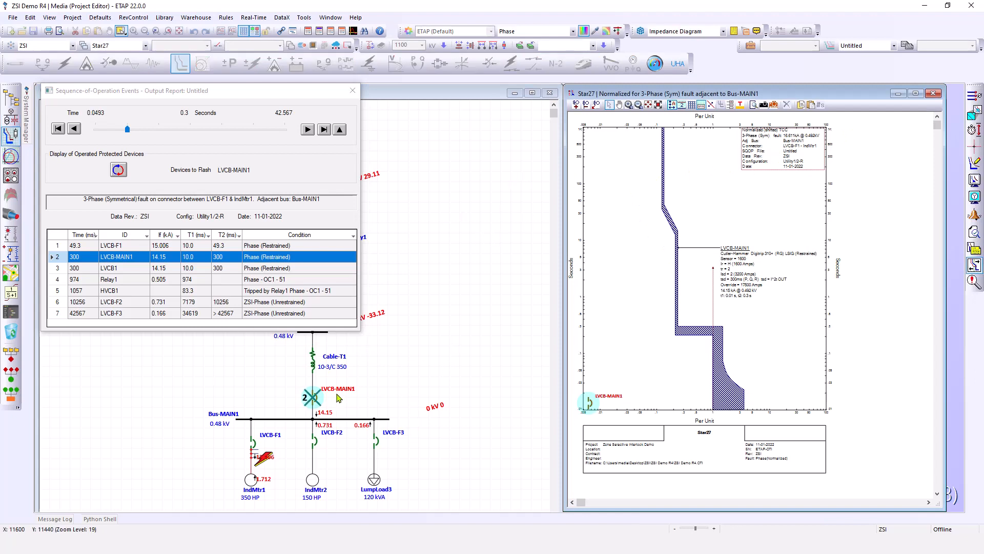
click(790, 286)
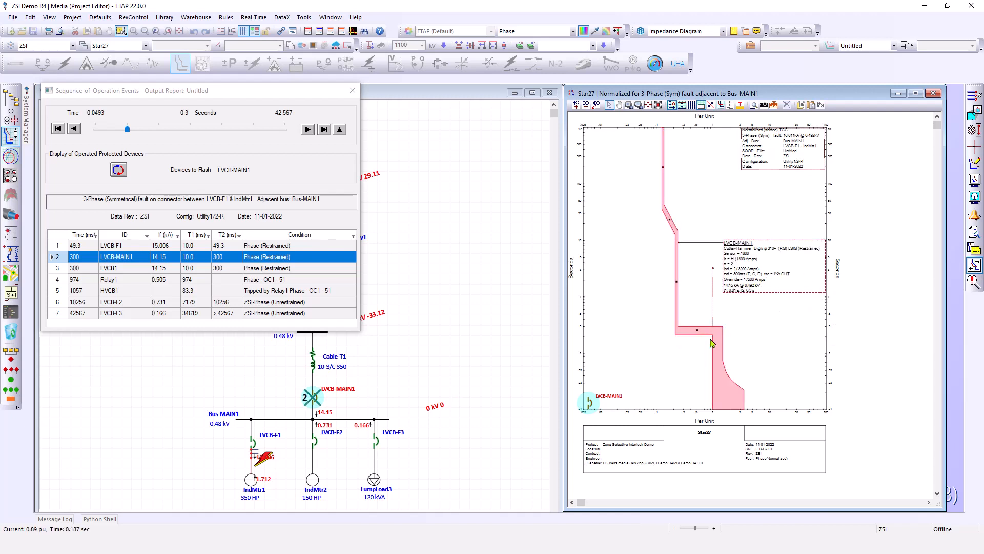
Open LVCB-MAIN1's editor from its curve, examine its ZSI settings, and close it
mouse_move(769, 290)
mouse_move(716, 334)
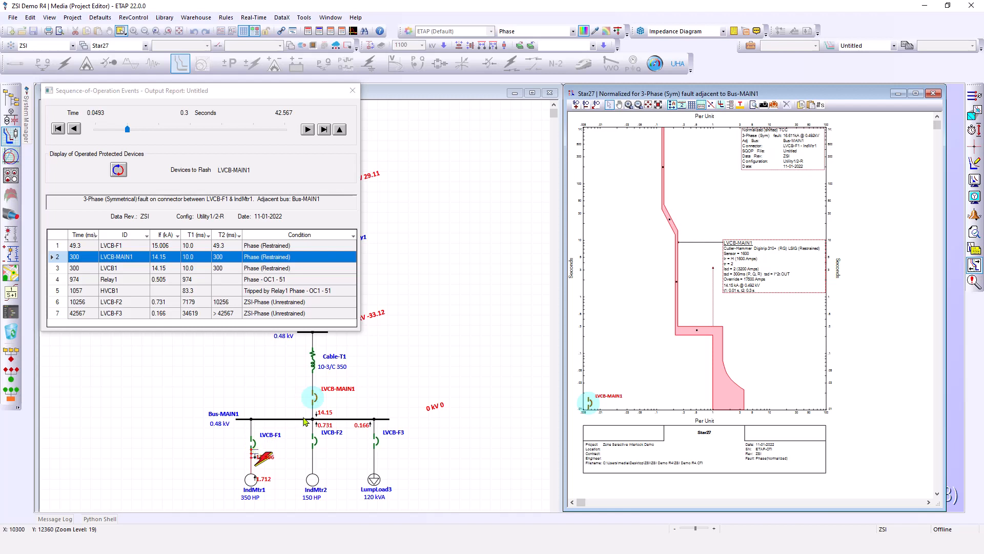
double_click(747, 261)
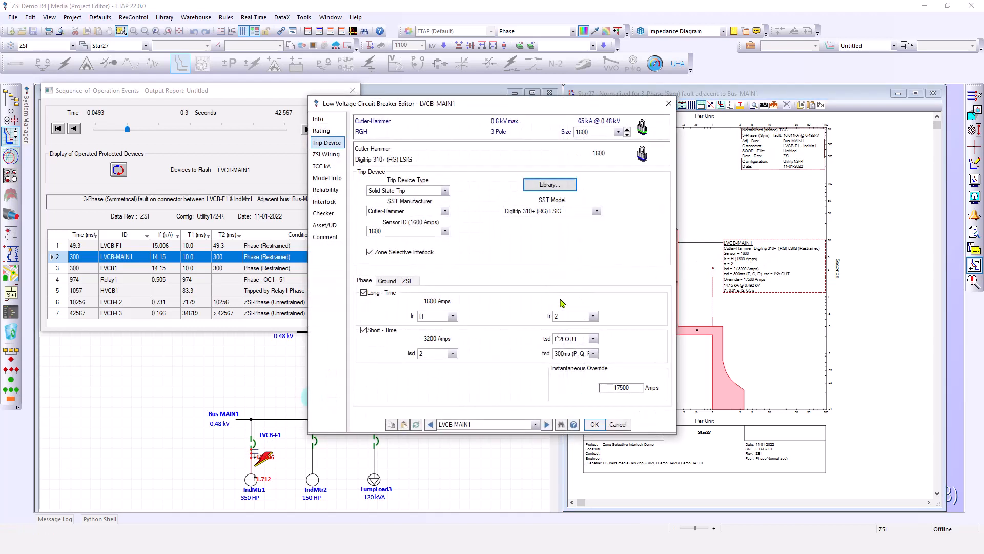
click(408, 281)
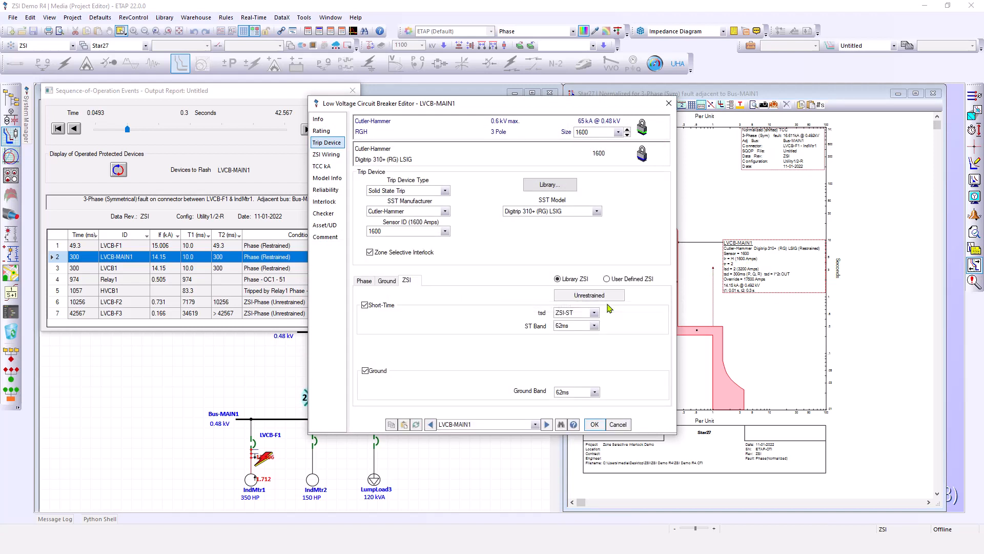
click(595, 424)
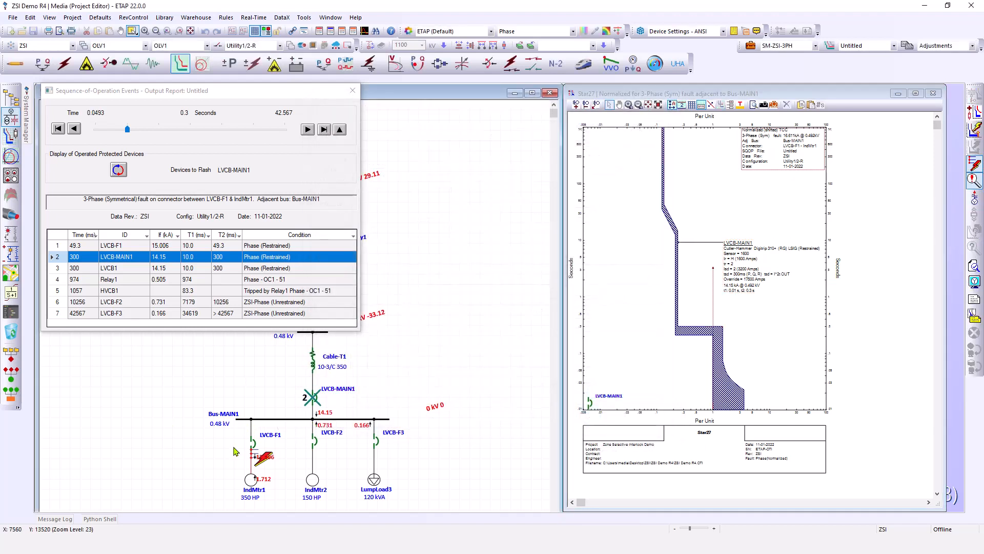
Select LVCB-F1 and LVCB-MAIN1 on the diagram and create a Star view plotting both
click(252, 444)
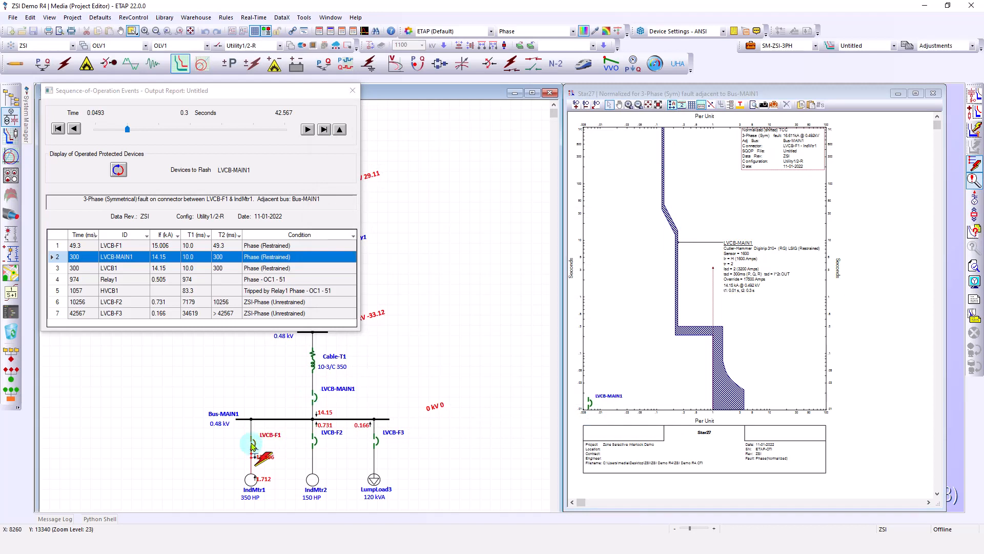
ctrl+click(338, 392)
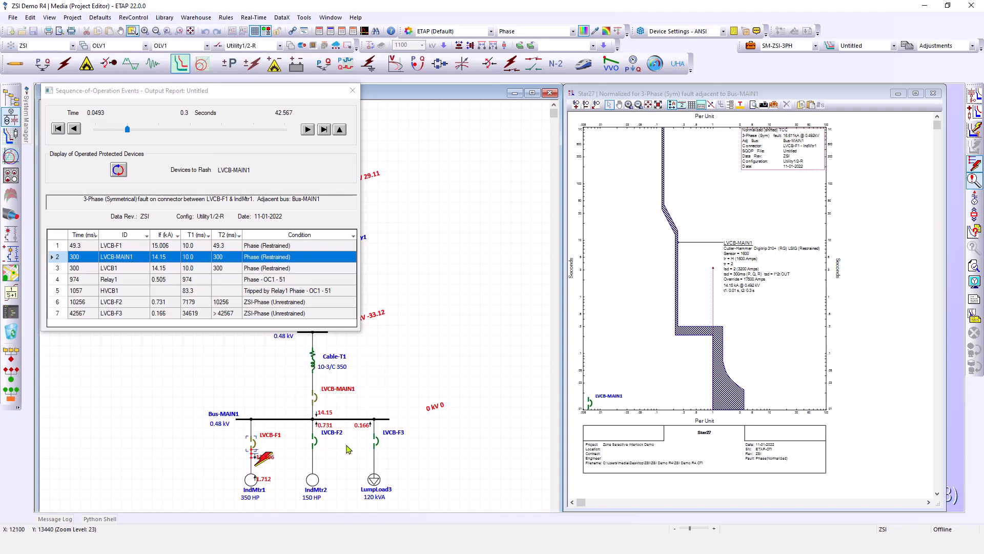
click(975, 95)
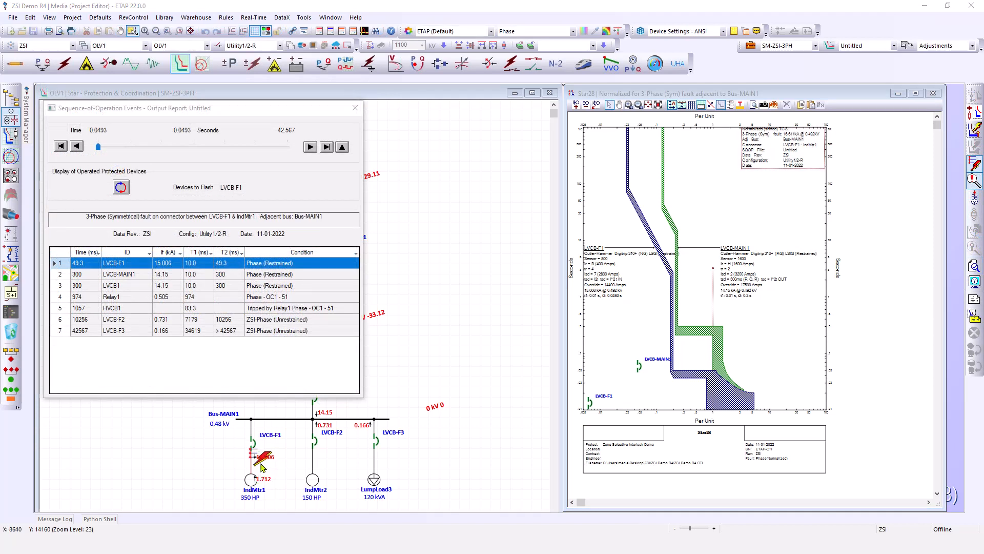
Move the sequence-of-operation fault onto Bus-MAIN1
click(262, 462)
click(359, 445)
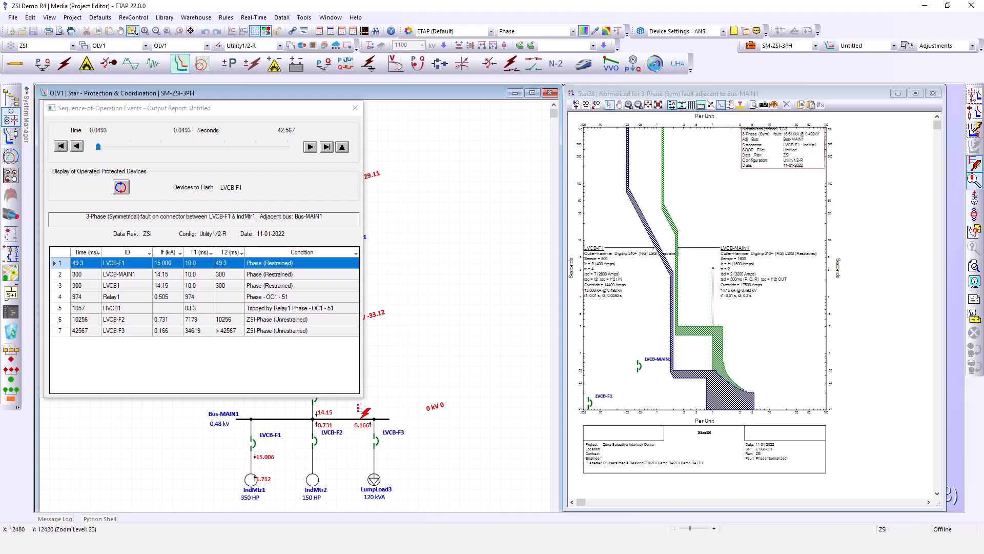
click(362, 413)
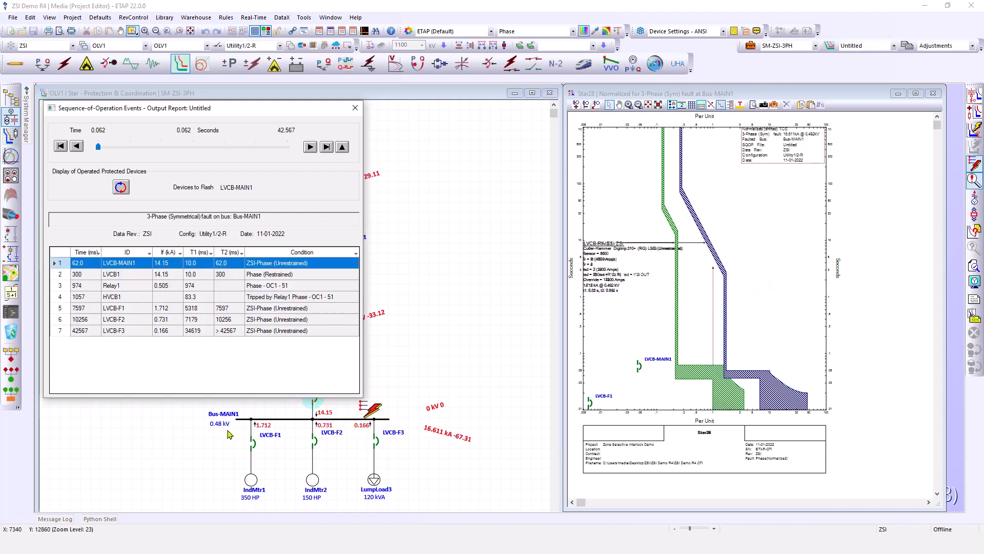
Create a normalized Star view for LVCB-MAIN1's operation during the Bus-MAIN1 fault and inspect its curve
drag(281, 396, 280, 344)
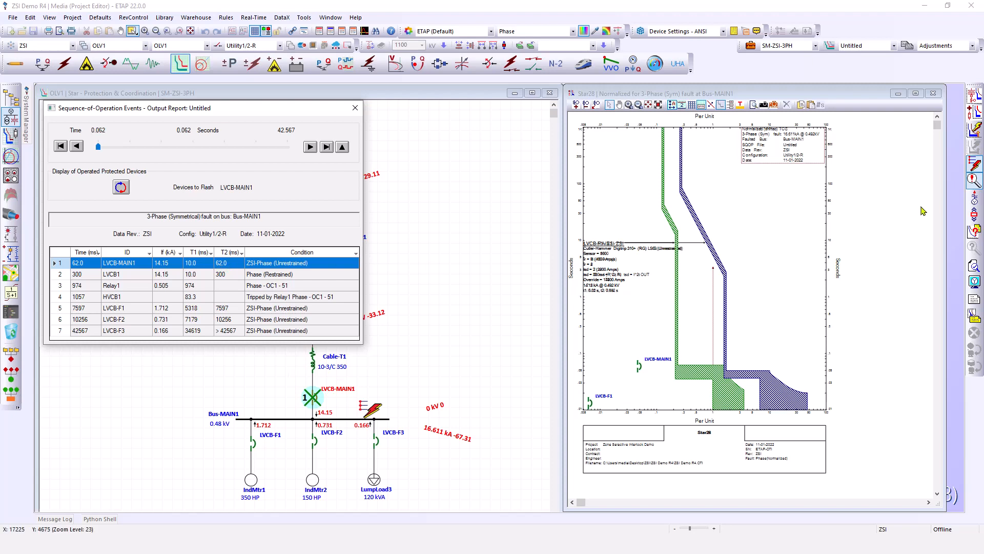
click(973, 93)
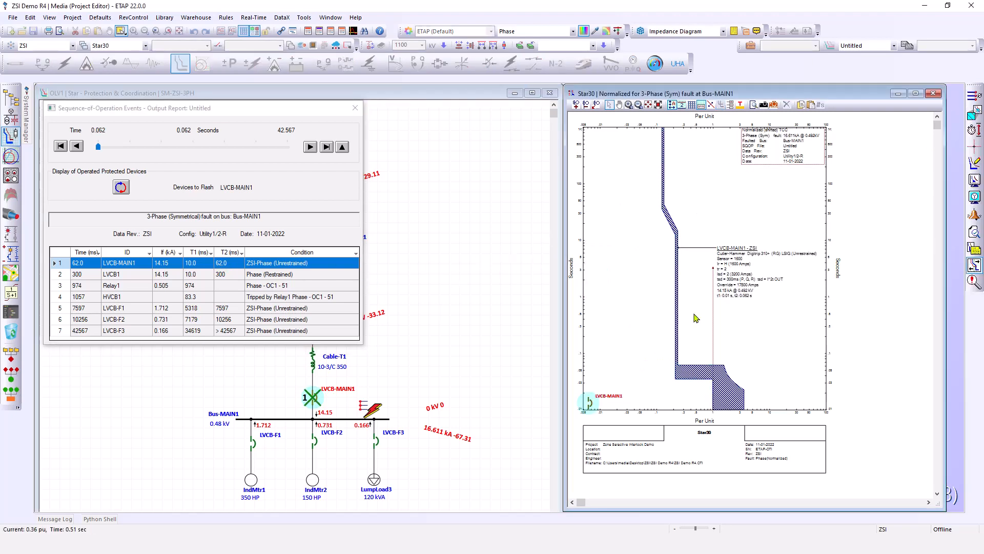
click(765, 291)
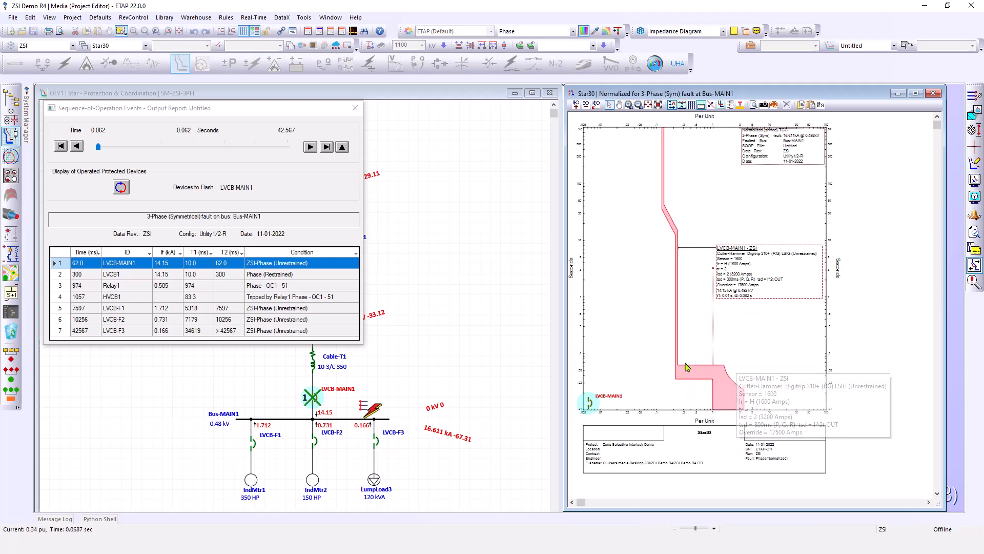
Switch the study case to SM-ZSI-LG and insert a sequence-of-operation fault between LVCB-F1 and IndMtr1
mouse_move(713, 375)
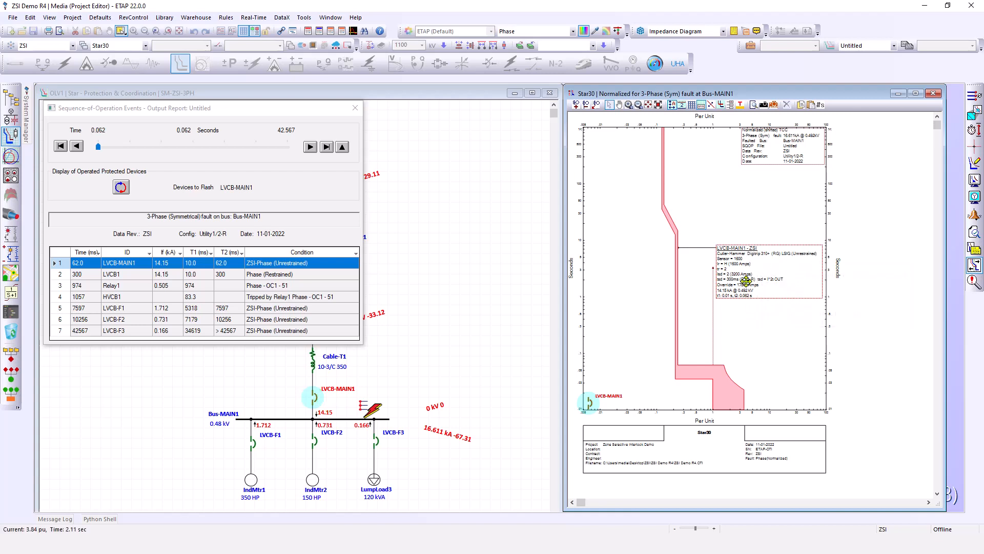
mouse_move(751, 292)
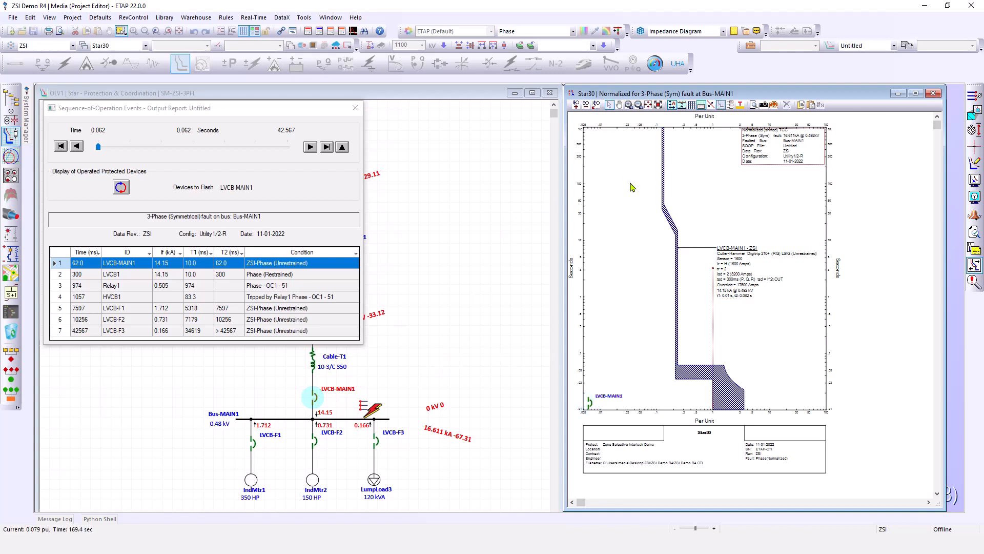
click(378, 409)
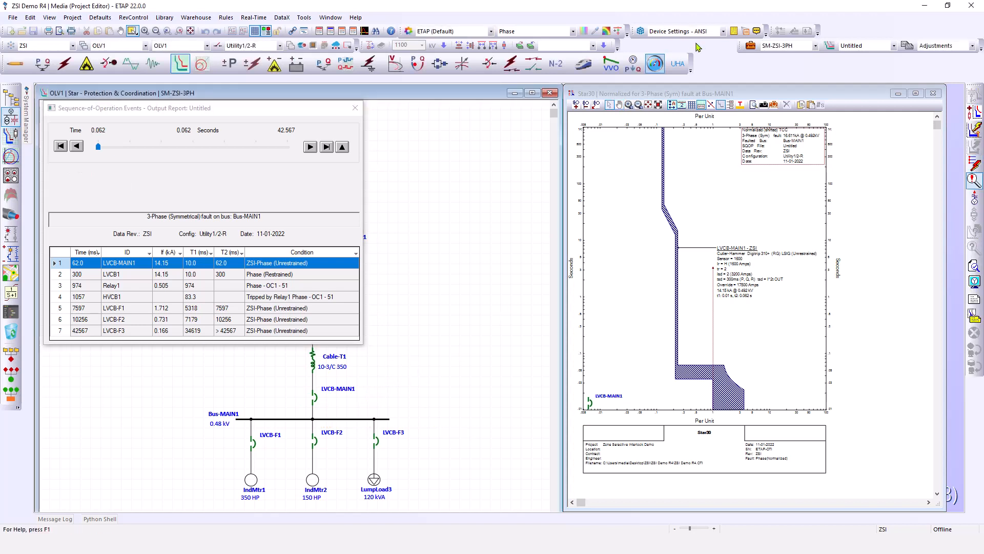
click(790, 47)
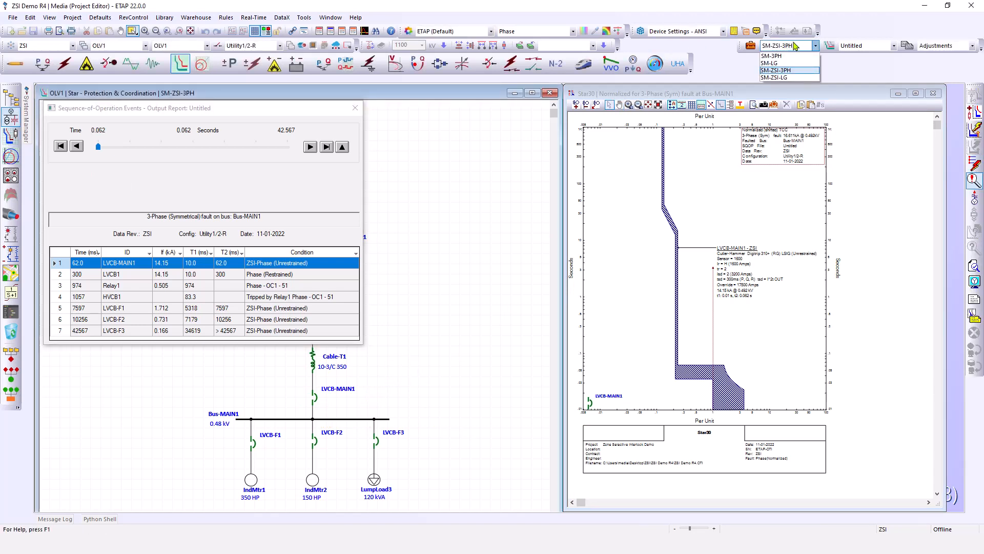
click(777, 78)
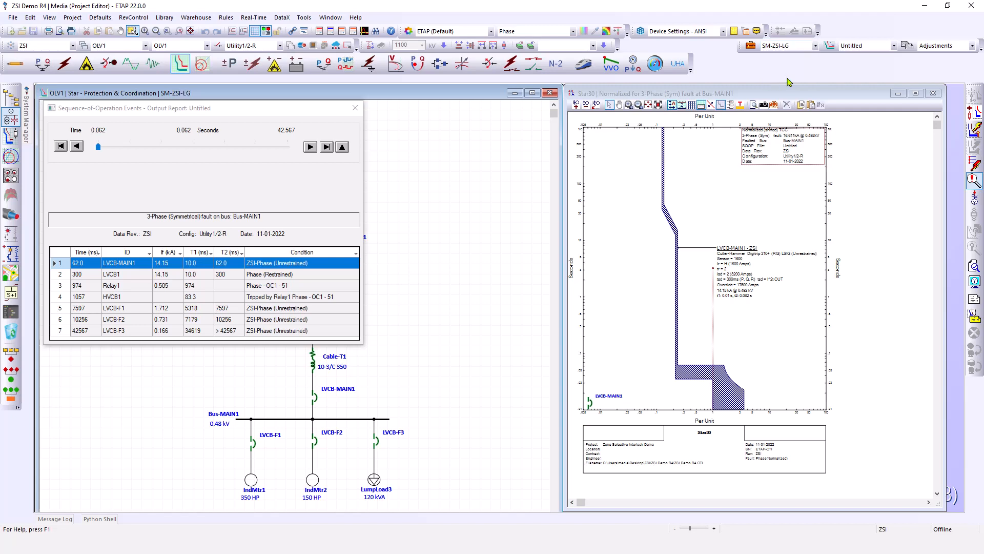
click(973, 165)
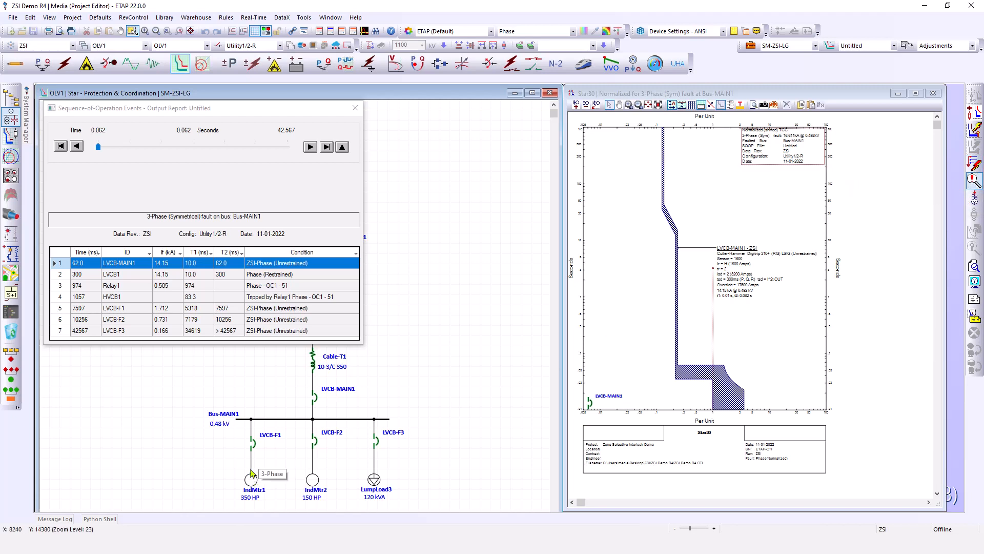
click(974, 165)
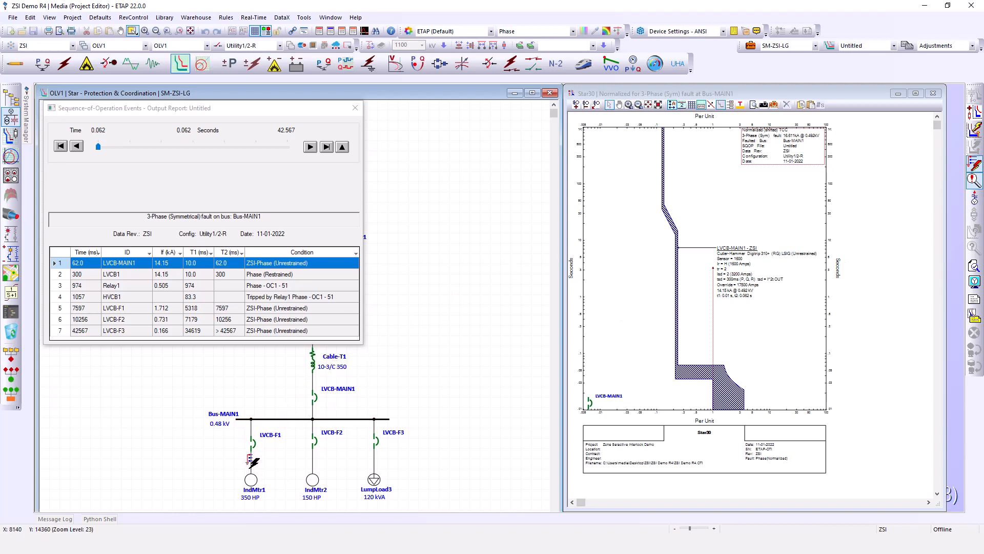
click(252, 460)
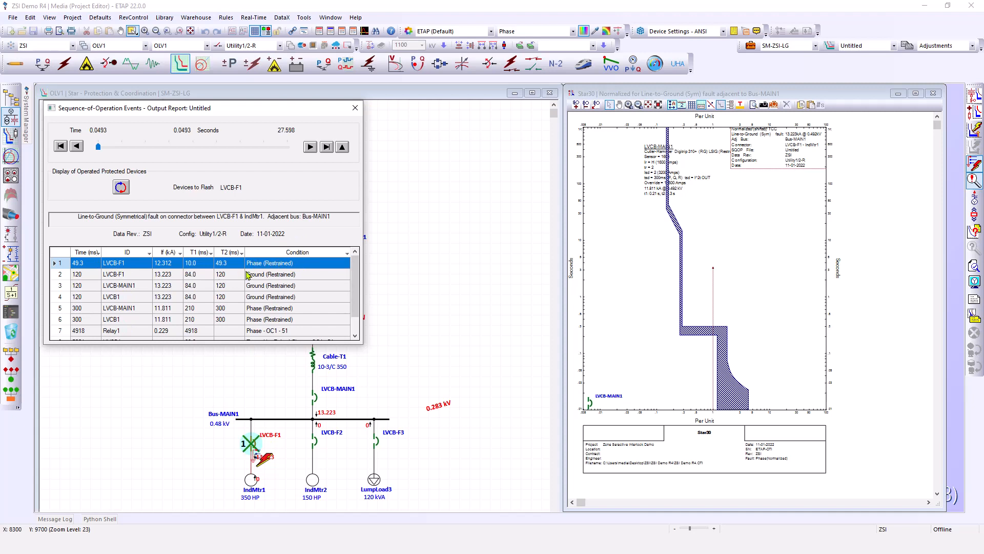
Step through the line-to-ground fault's operation events, select LVCB-MAIN1, and create a Star view plotting LVCB-F1 and LVCB-MAIN1
click(247, 275)
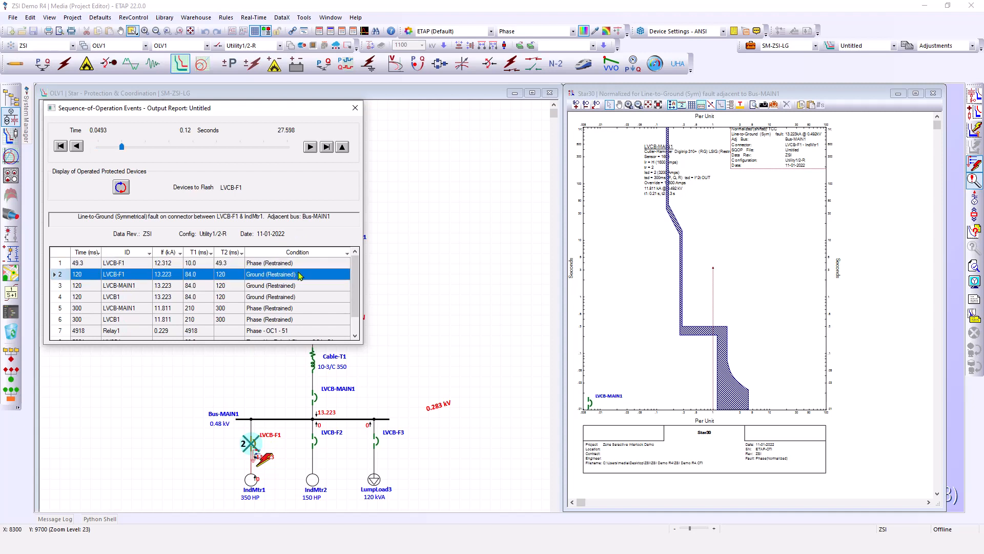
click(130, 286)
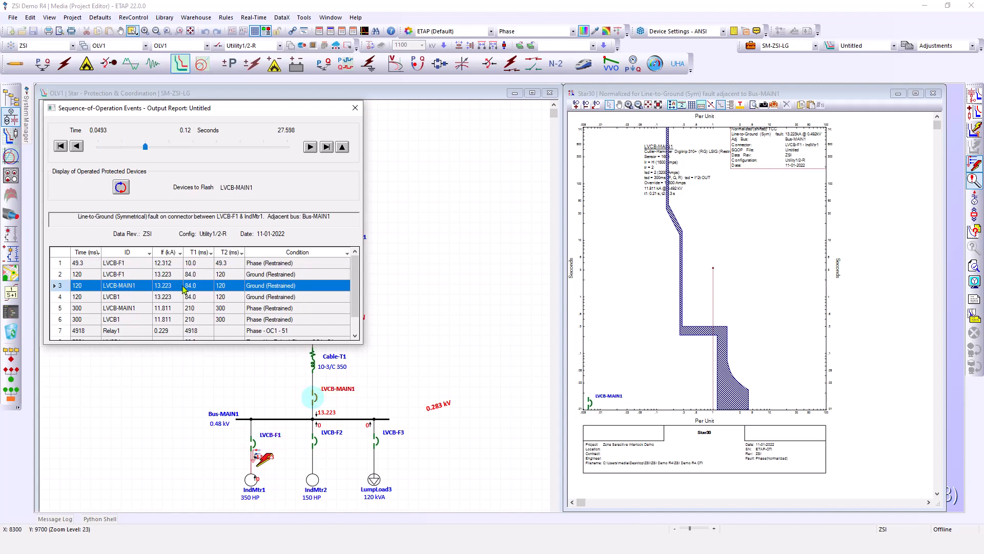
click(263, 308)
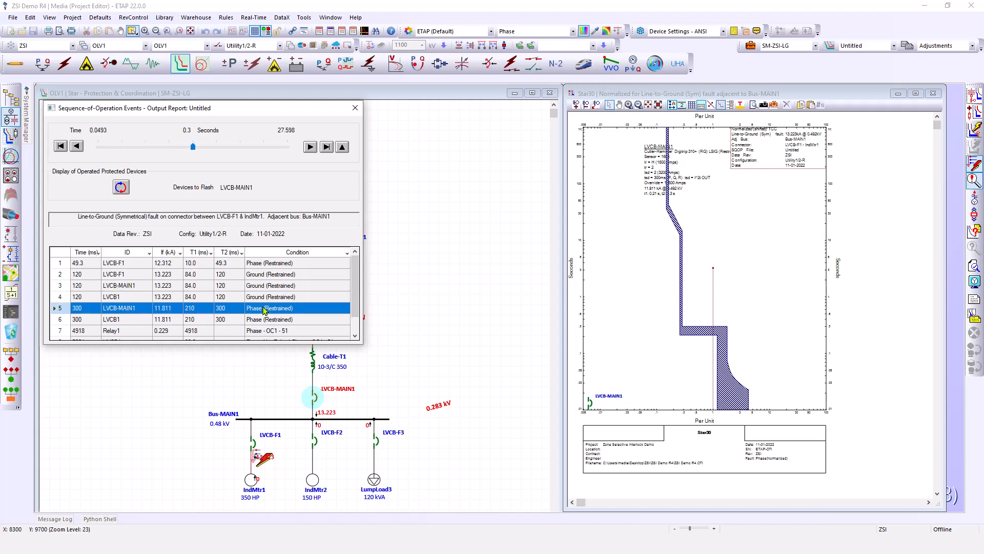
click(274, 286)
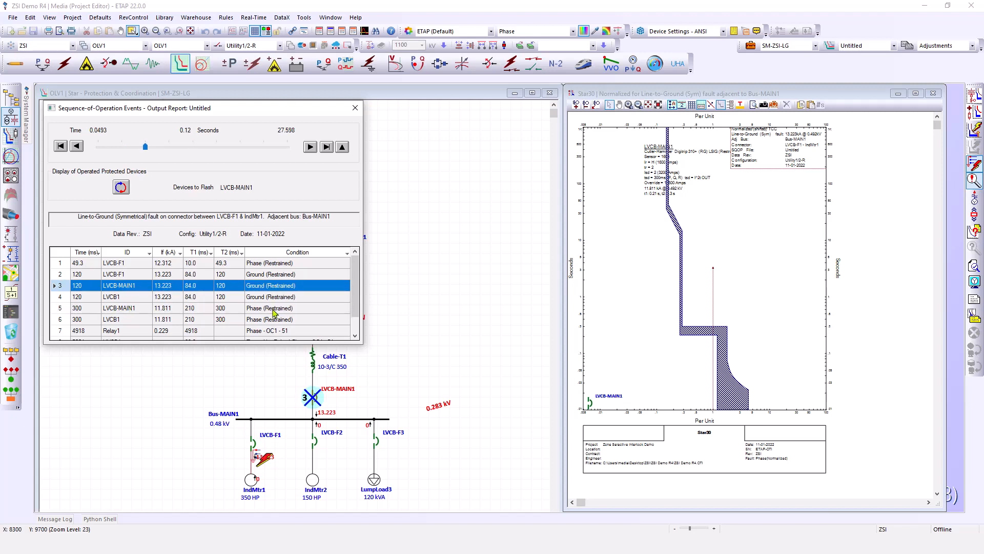
click(316, 395)
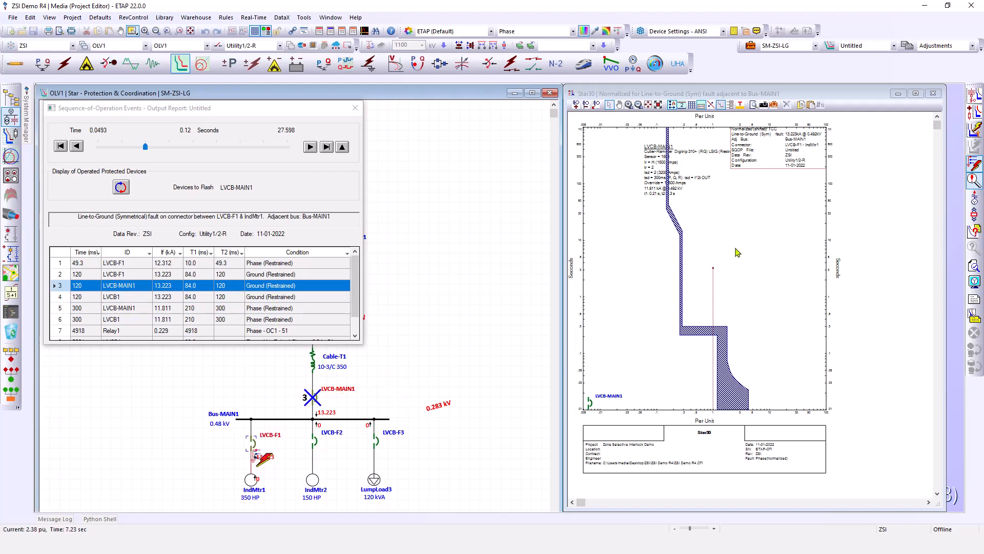
click(975, 95)
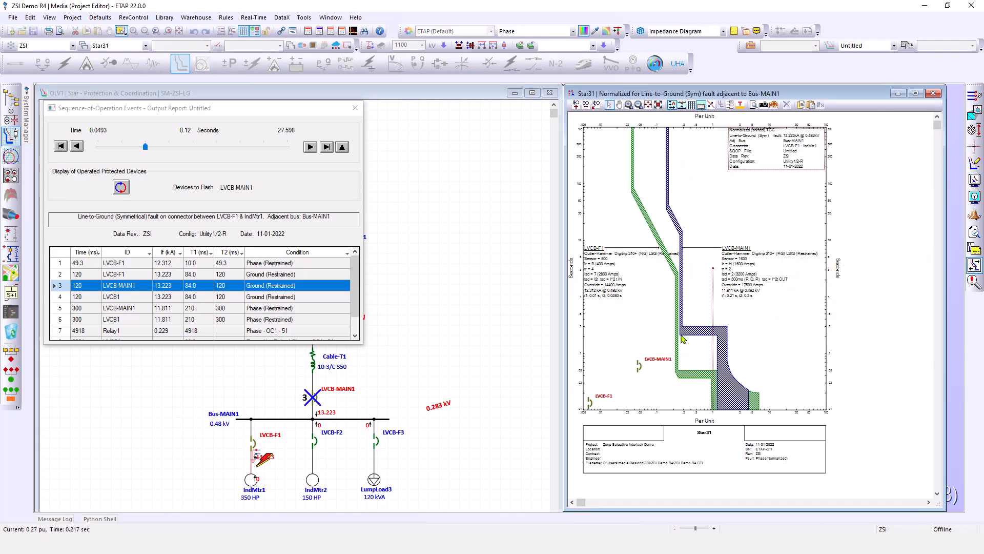
Reposition LVCB-F1's curve label and switch the Star view to ground mode
click(699, 380)
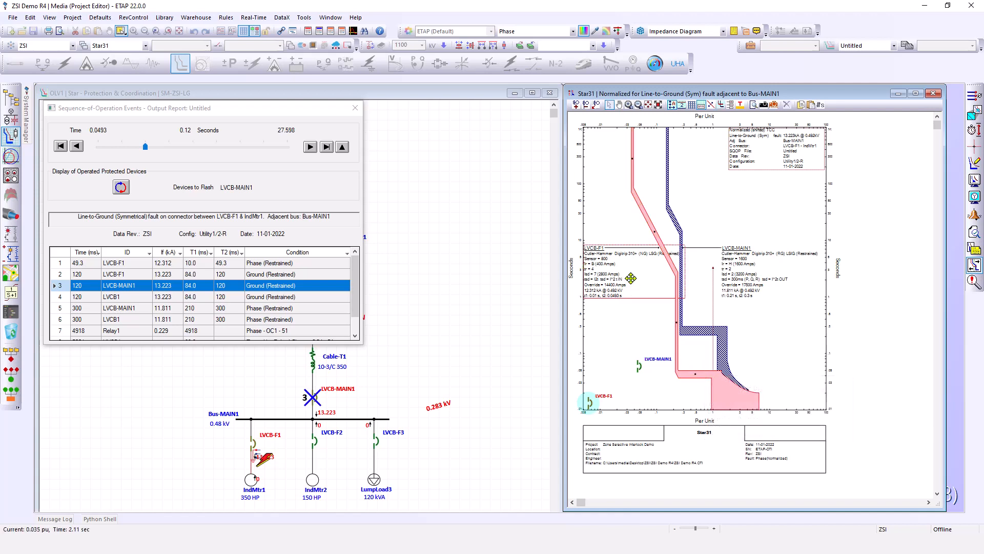
drag(631, 278, 637, 317)
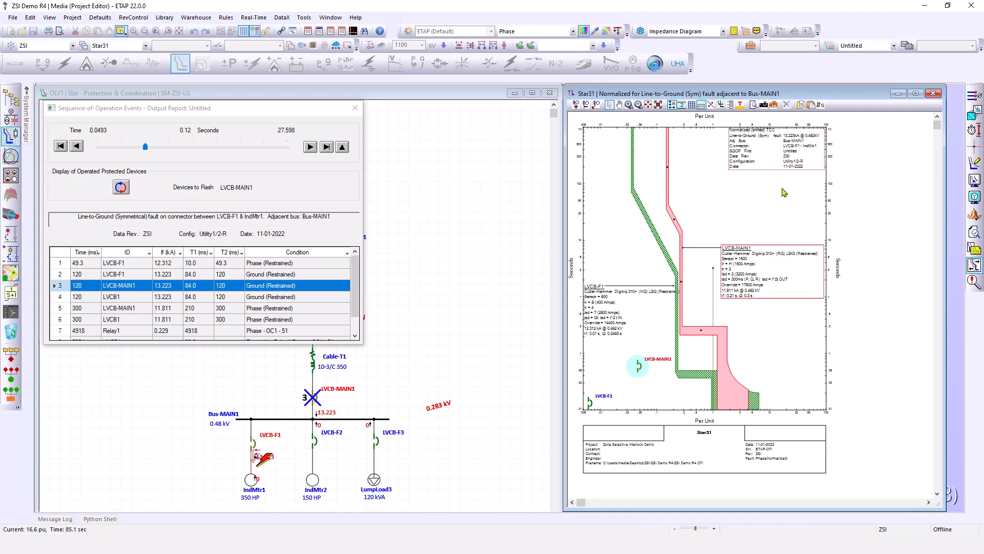
click(972, 97)
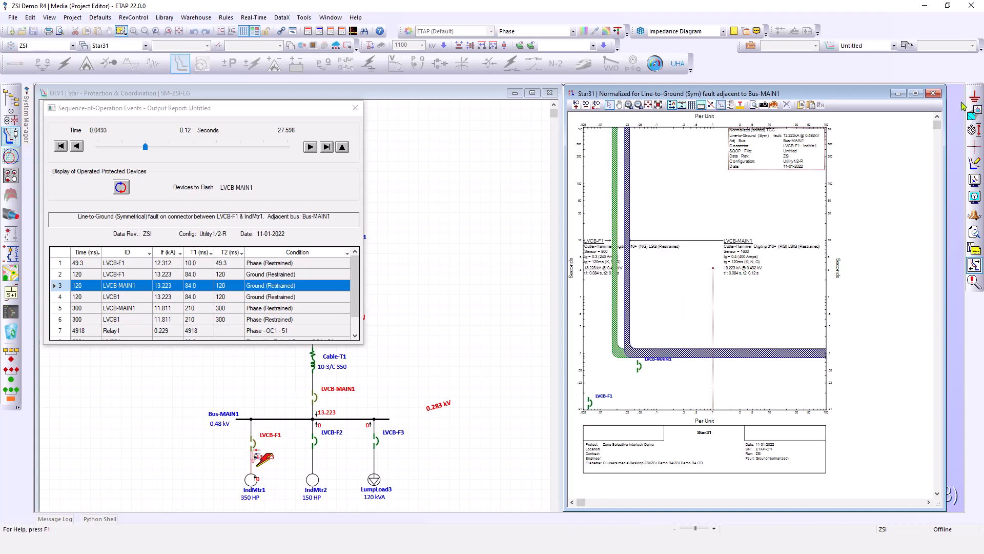
drag(598, 257, 721, 209)
click(628, 310)
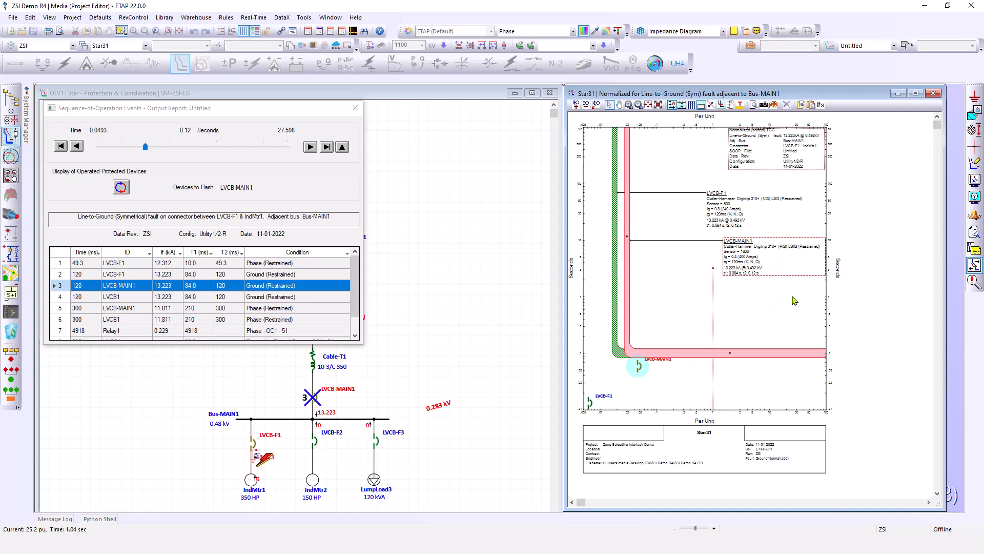
Open LVCB-MAIN1's editor from its ground curve and set its ground tg band to 300ms (L, O, R)
click(764, 222)
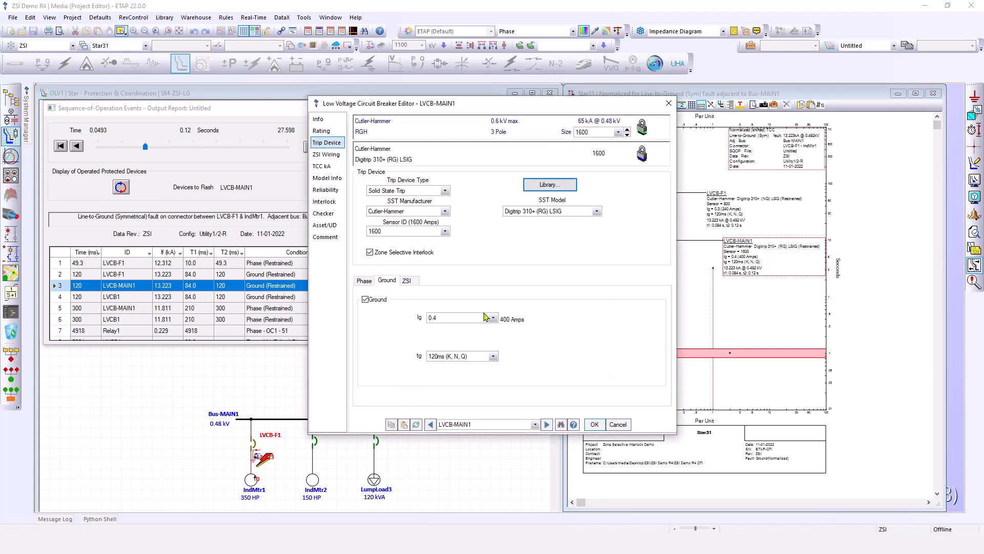
click(485, 318)
click(485, 318)
click(476, 357)
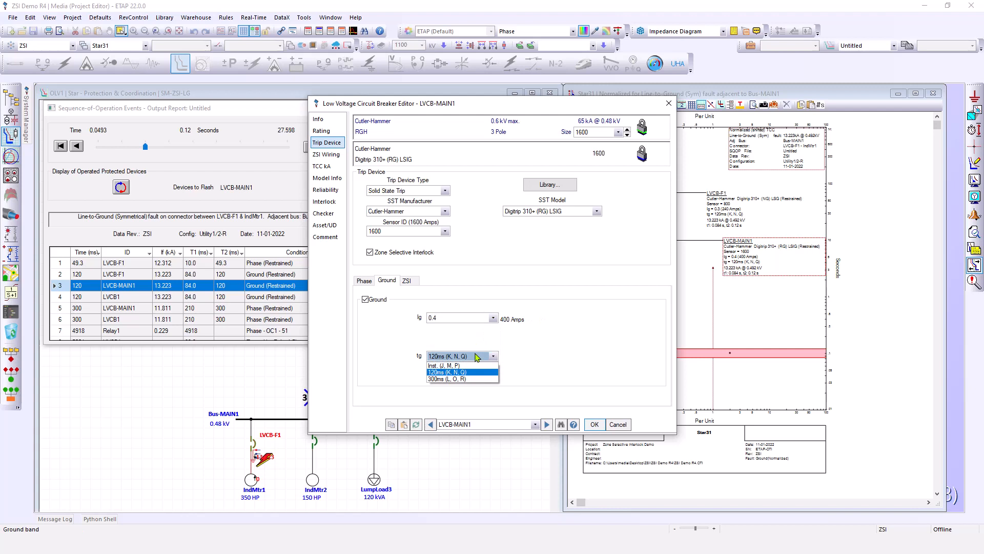
click(464, 380)
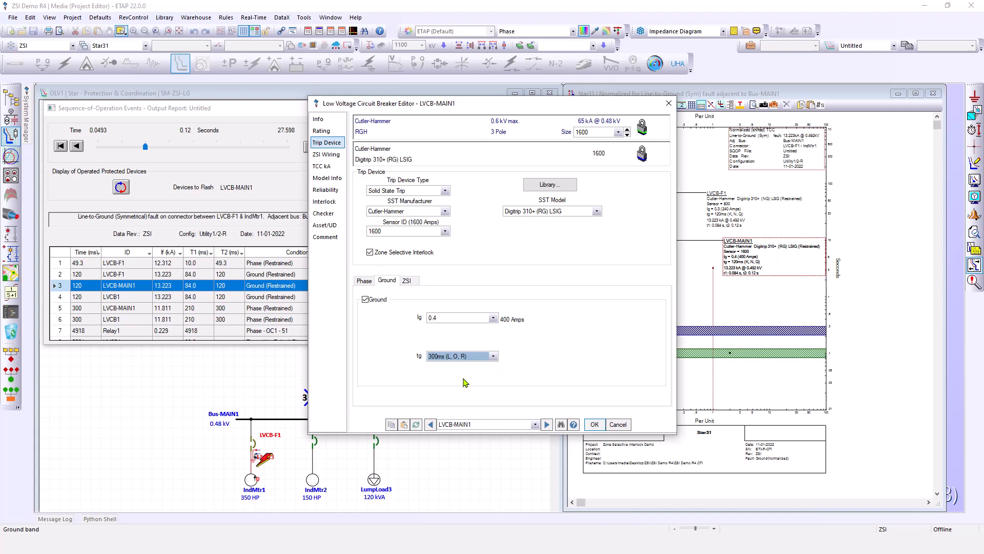
click(595, 424)
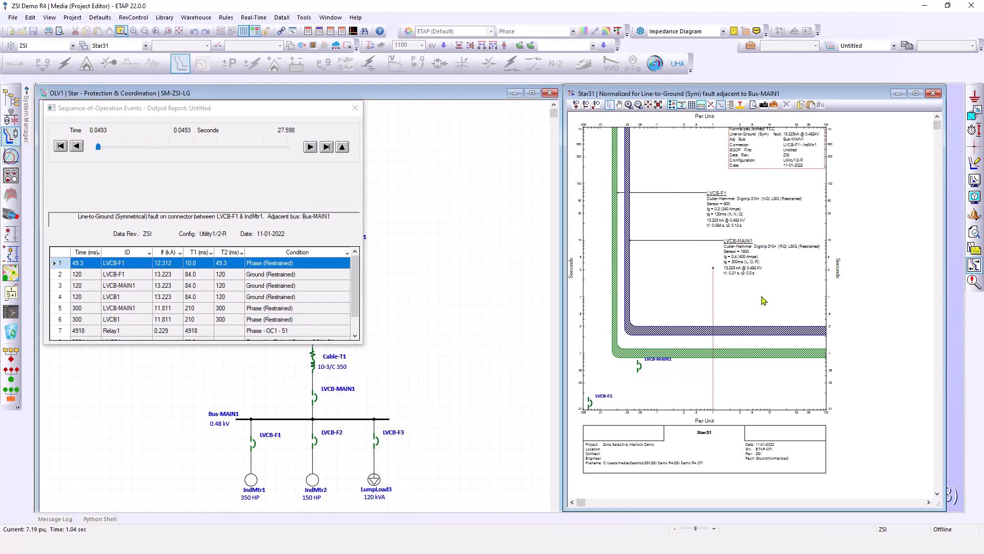
Return the Star view to phase mode and move the sequence-of-operation fault onto Bus-MAIN1
click(975, 98)
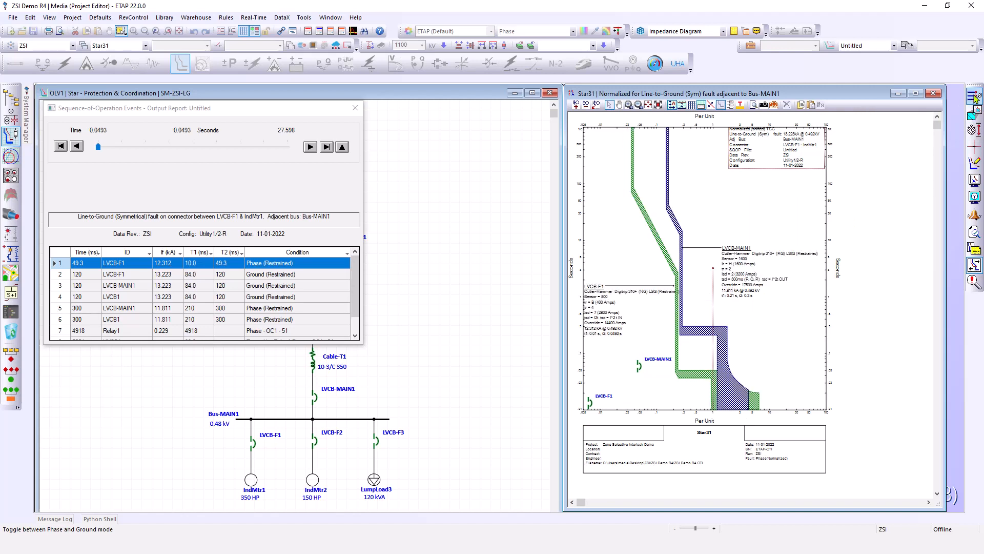
click(467, 352)
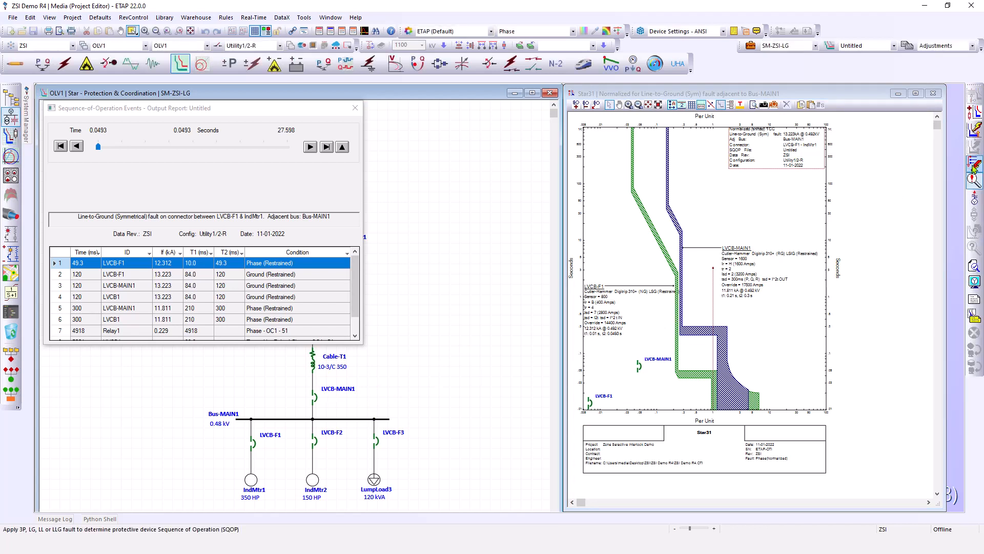
click(975, 164)
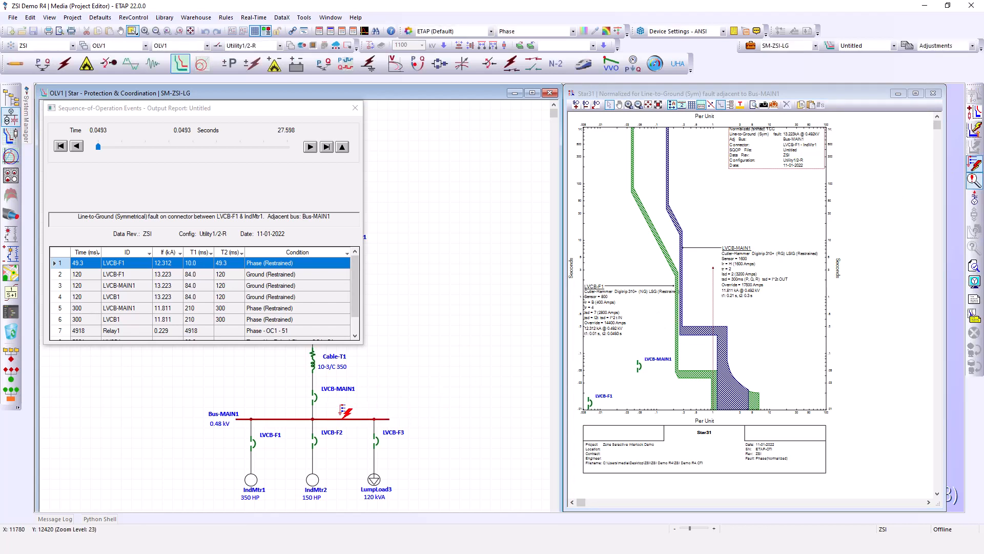
click(342, 410)
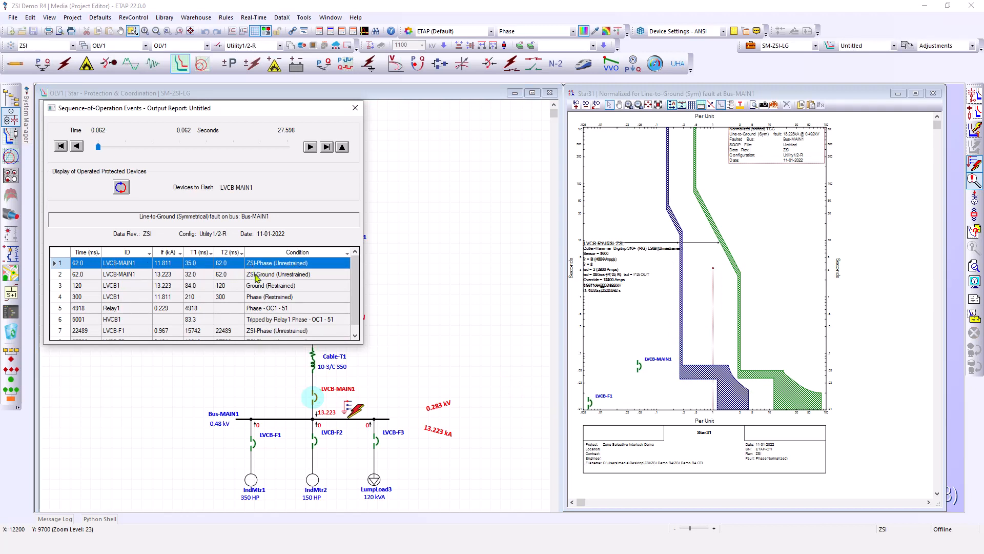
Create a Star view for LVCB-MAIN1 during the Bus-MAIN1 line-to-ground fault and switch it to ground mode
click(340, 392)
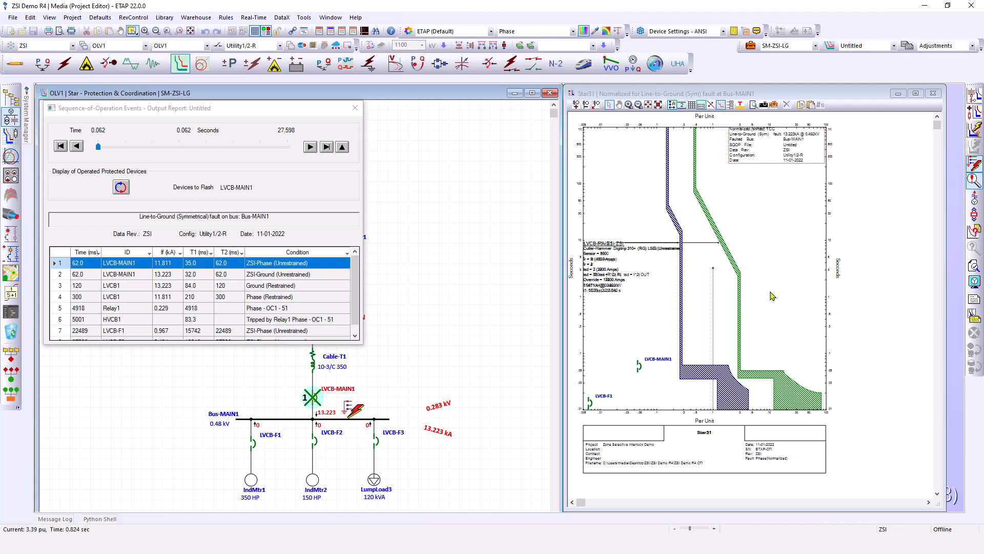
click(975, 96)
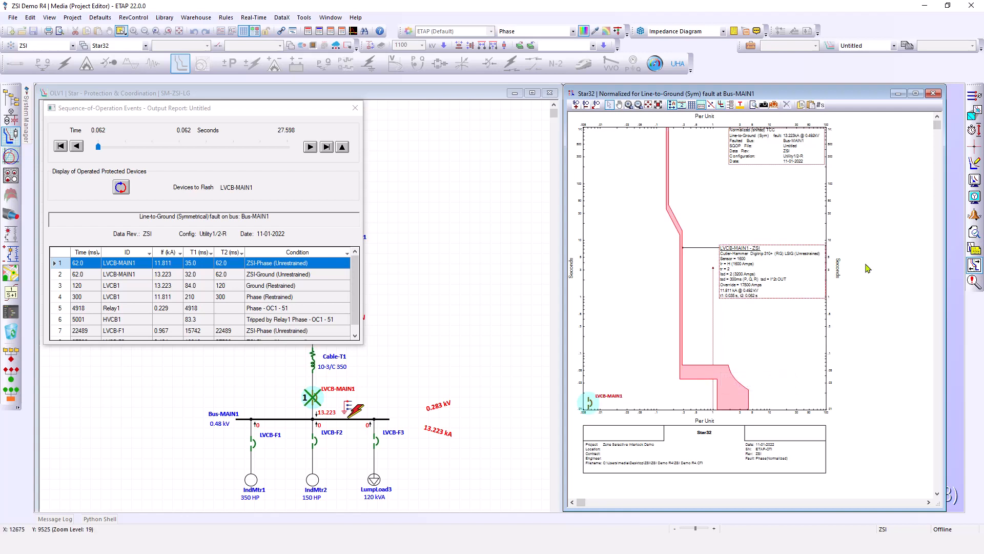
click(973, 95)
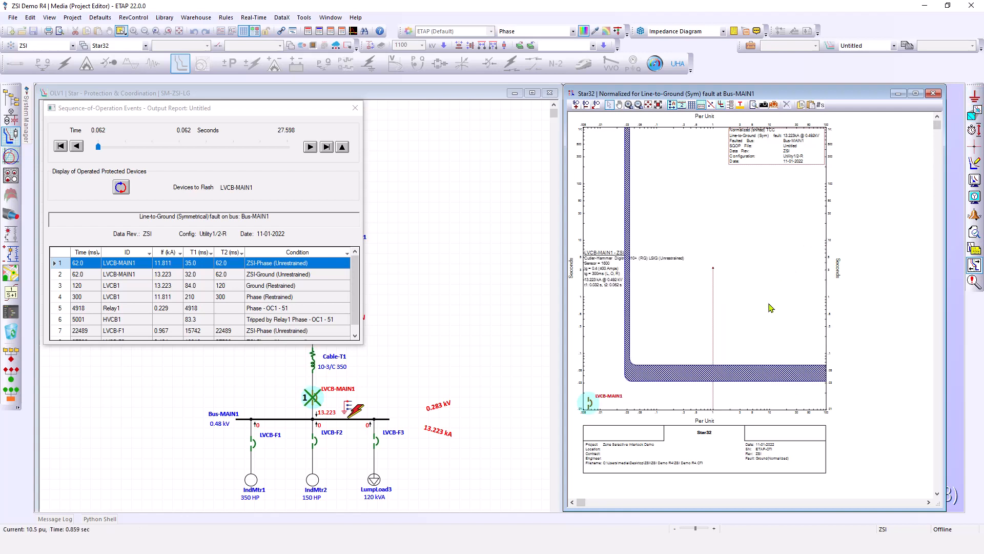
drag(819, 243, 818, 244)
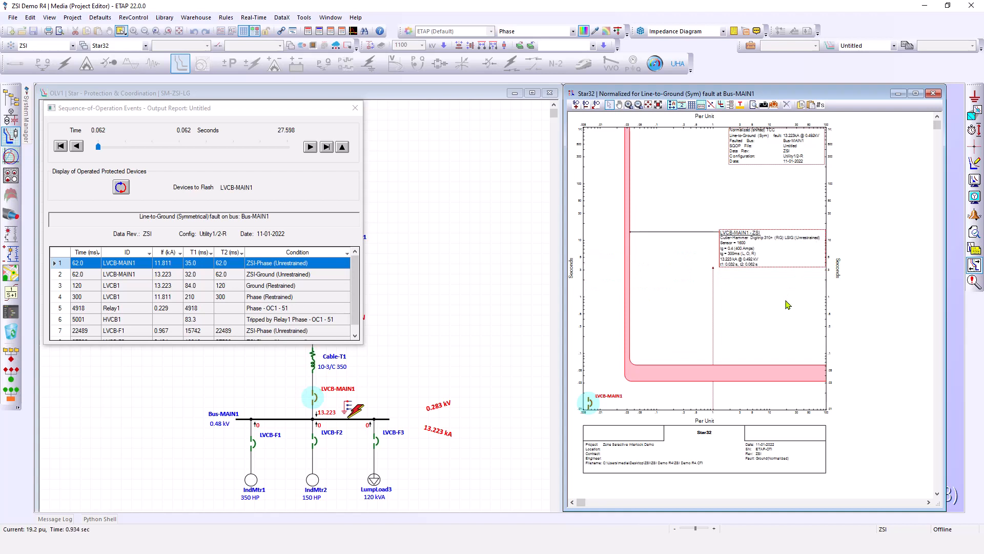
Open LVCB-MAIN1's editor from its curve, examine its Ground and ZSI settings, and close it
double_click(772, 250)
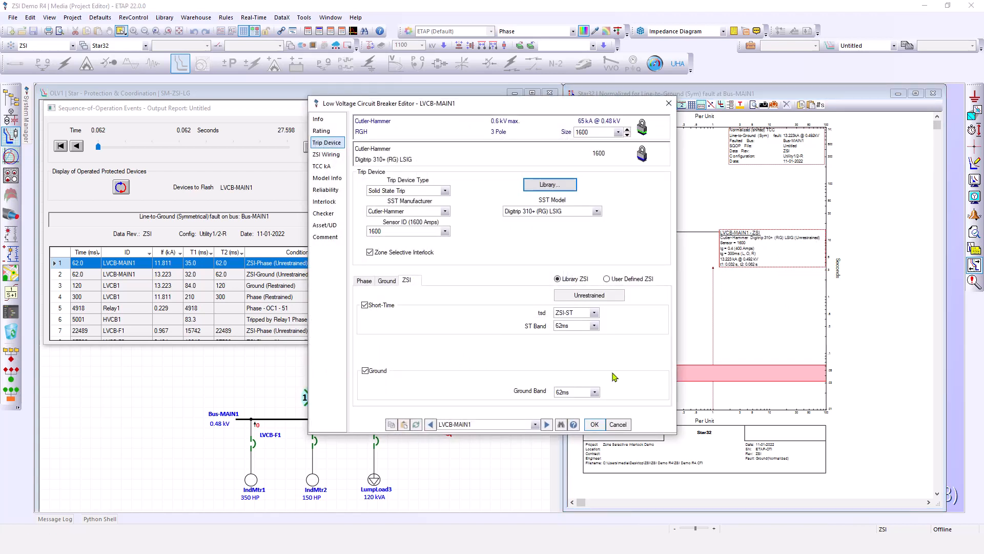
click(388, 281)
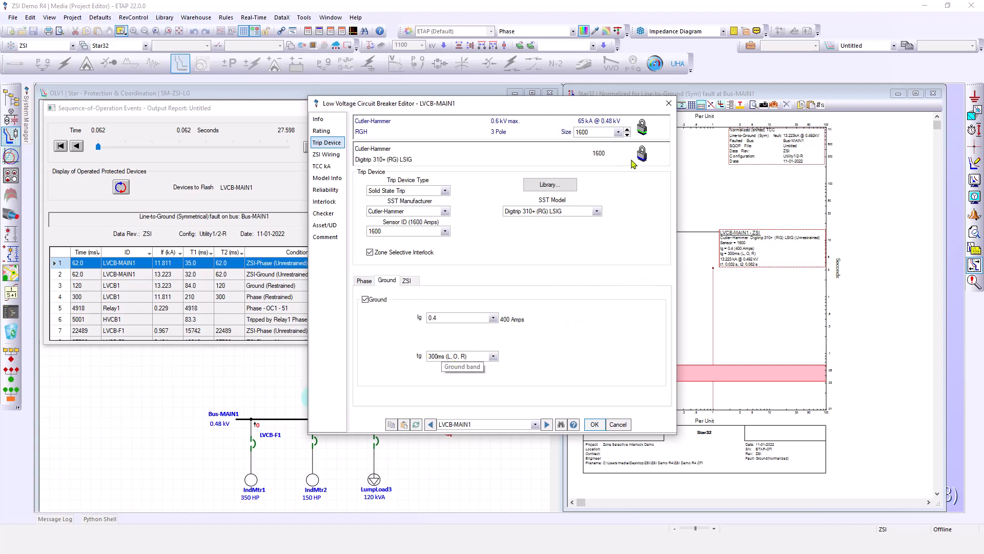
drag(600, 103, 563, 62)
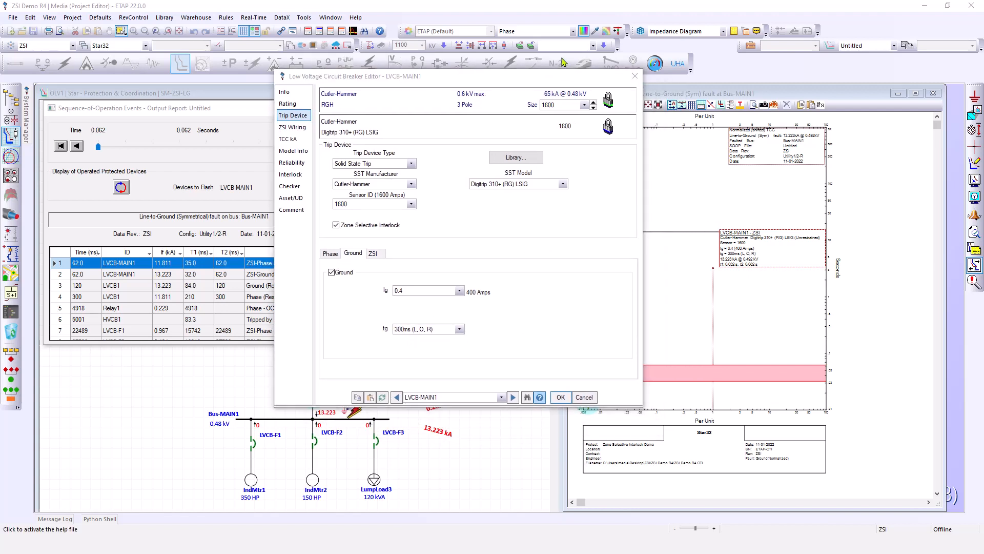
click(374, 253)
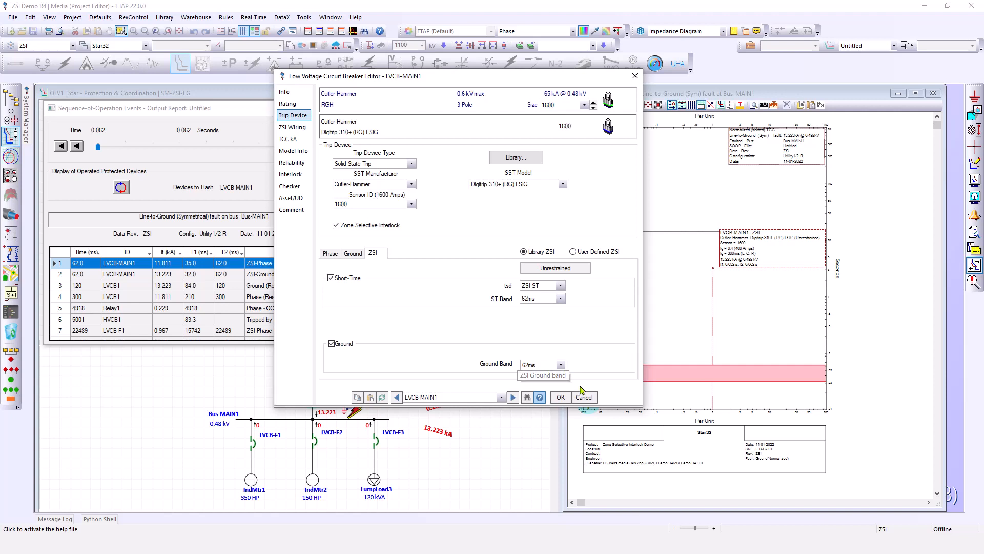
click(561, 398)
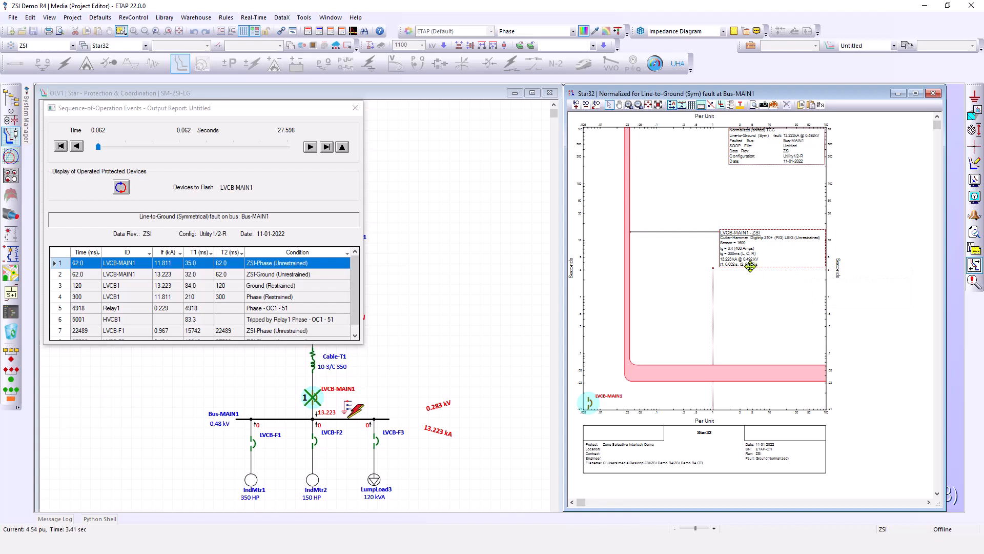
Clear the sequence-of-operation fault from Bus-MAIN1 on the one-line diagram
click(667, 314)
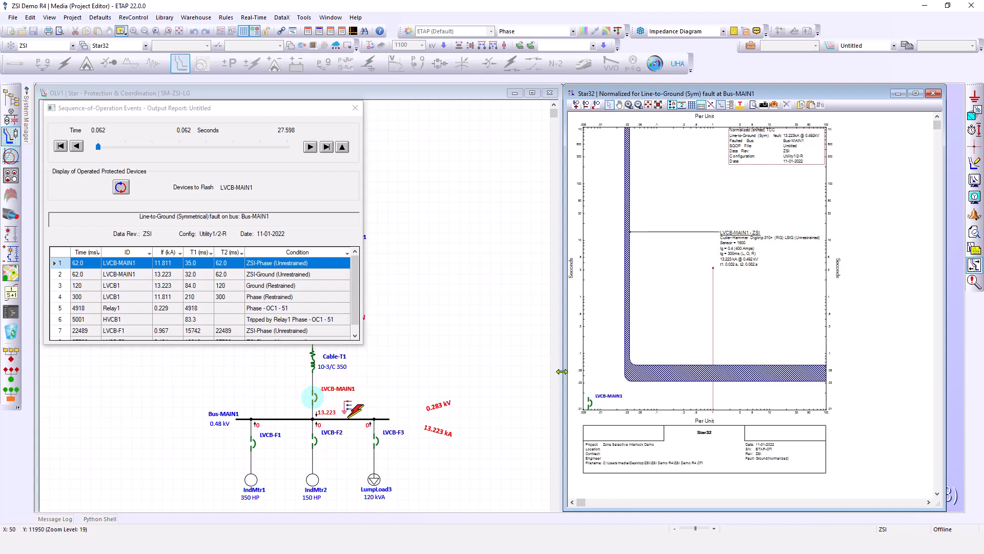
click(361, 406)
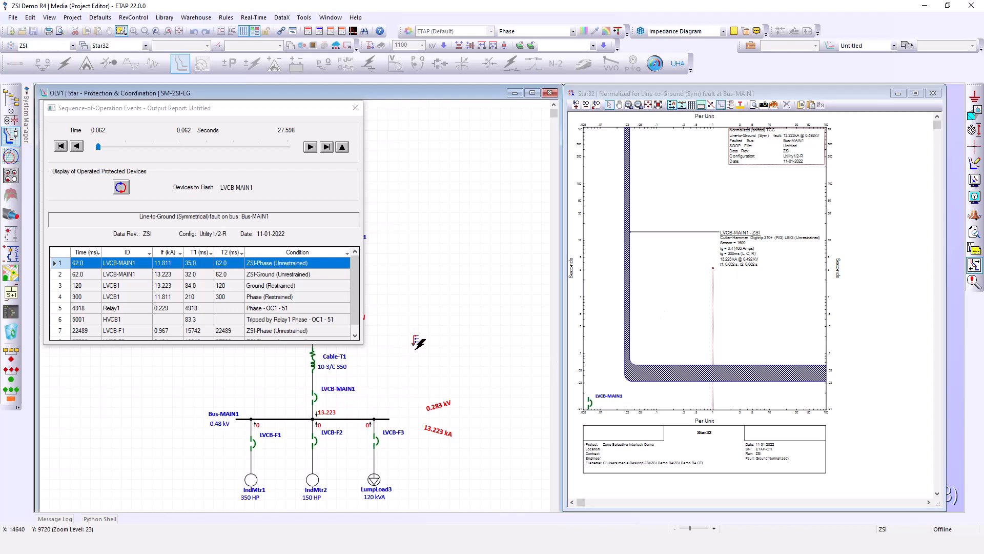
click(418, 343)
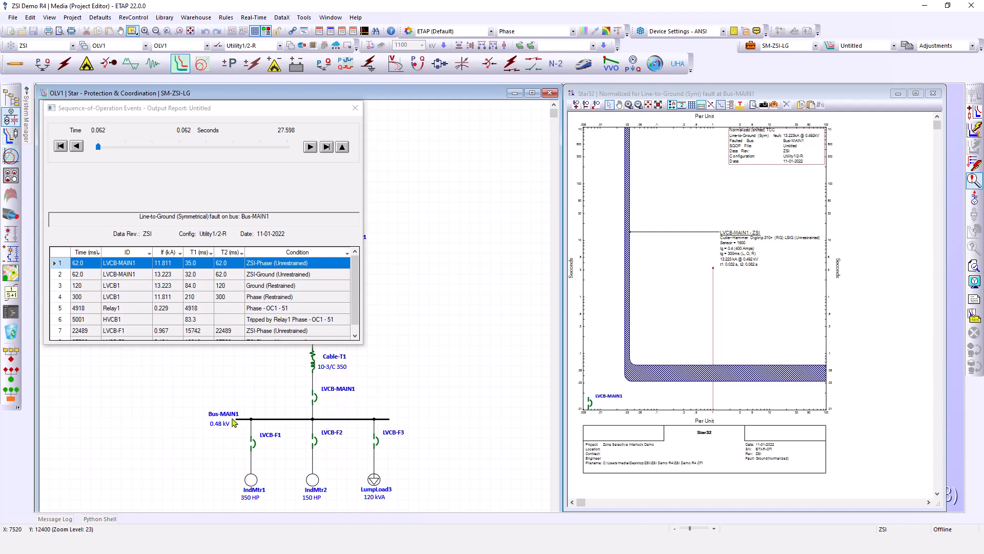
Close the Star32 TCC view and the Sequence-of-Operation Events window
click(934, 95)
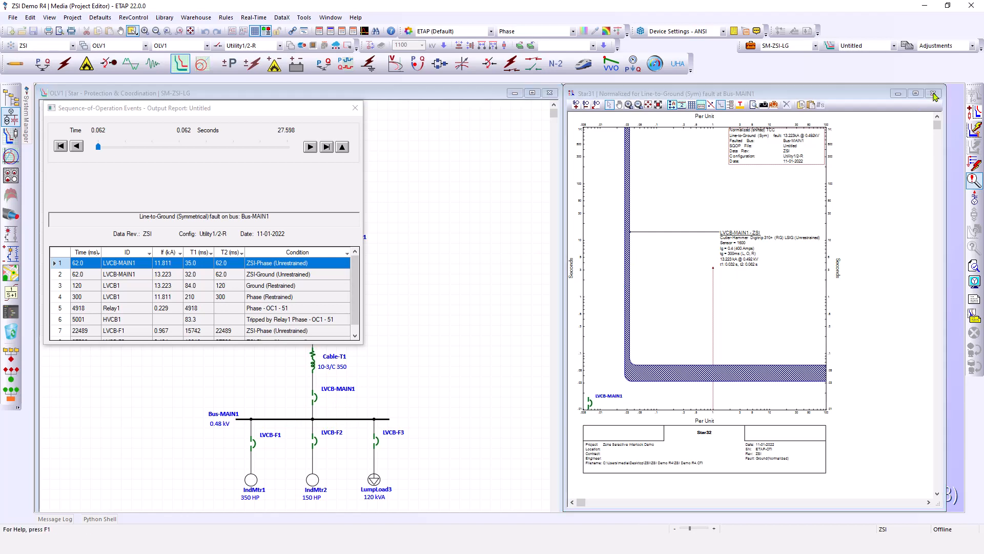
click(356, 109)
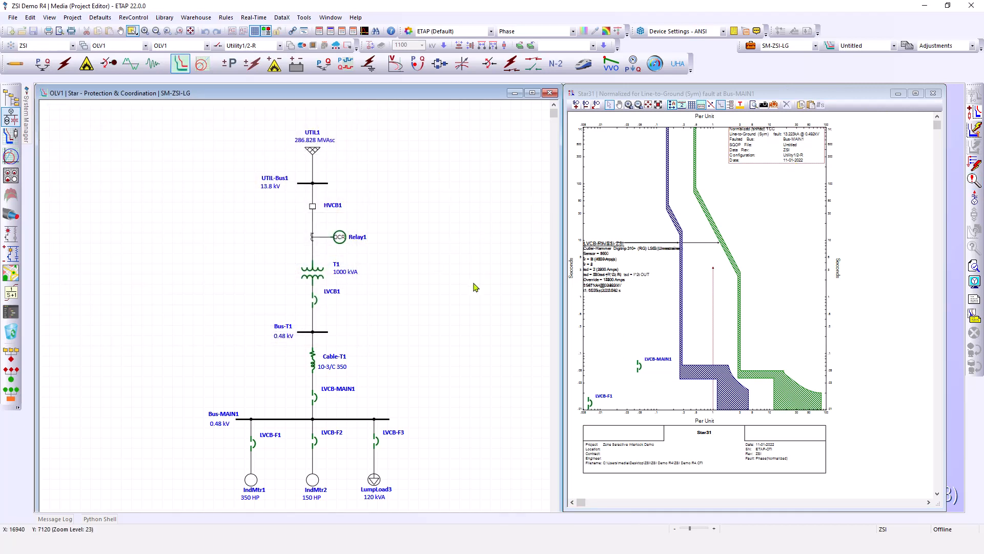
scroll(474, 287, down, 3)
scroll(475, 287, up, 3)
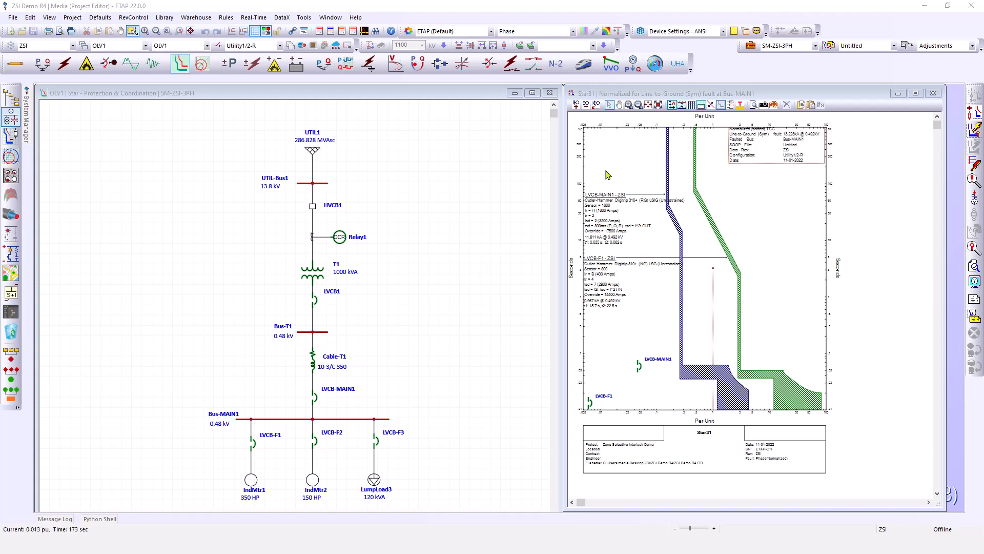
Open the SM-ZSI-3PH Star Mode study case, review its Star Auto page, and close it
click(751, 47)
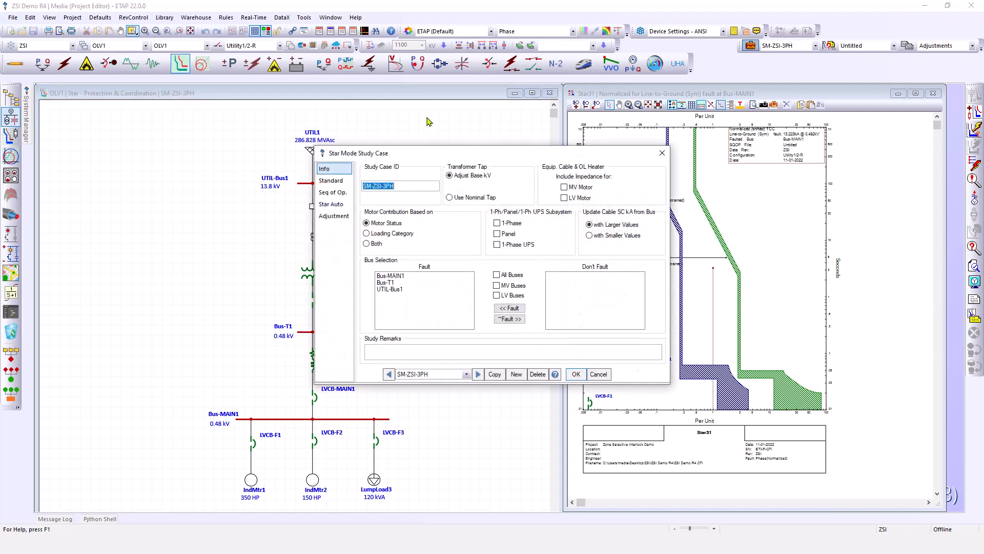
drag(460, 156, 492, 124)
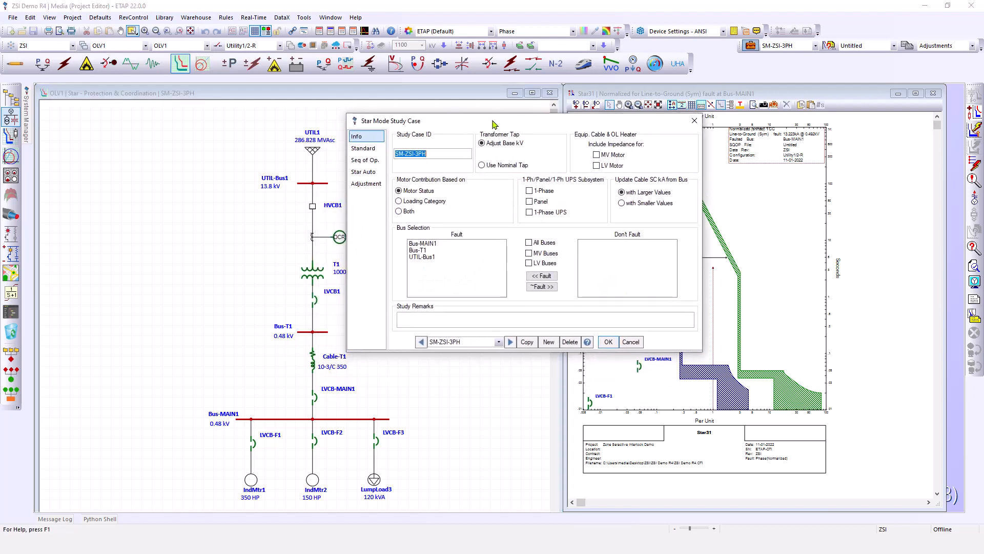
click(362, 172)
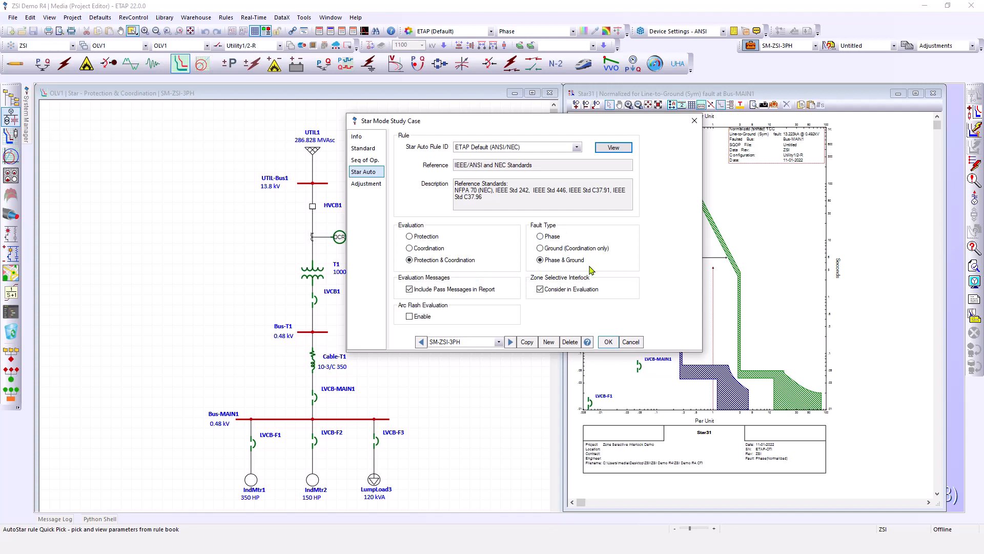
click(610, 343)
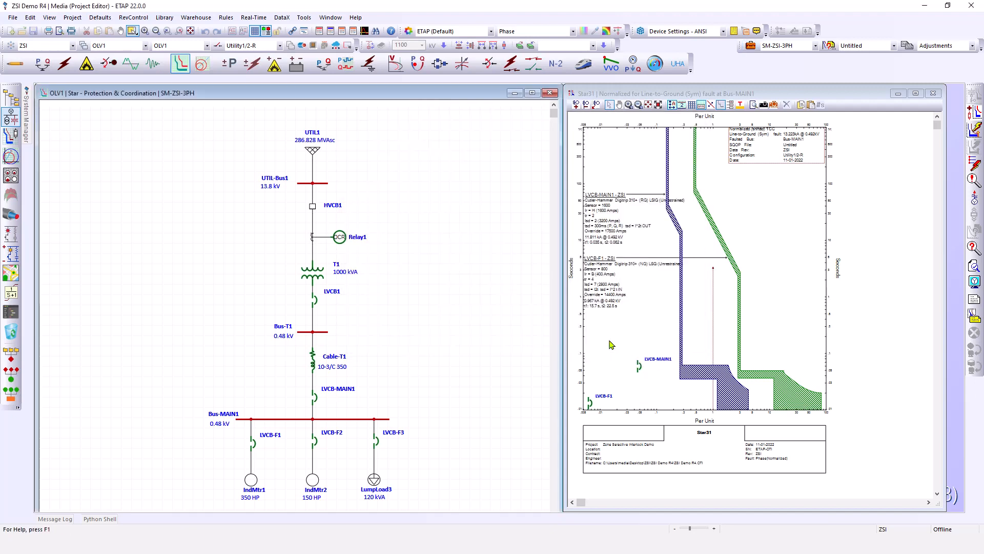
Select Bus-MAIN1 and run Star Auto-Evaluation on it
scroll(476, 347, down, 3)
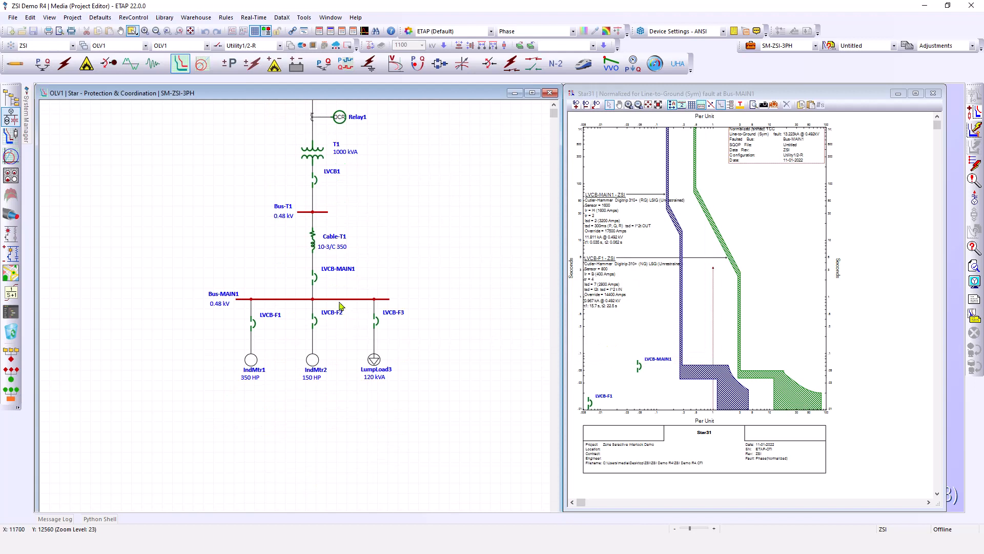
click(344, 299)
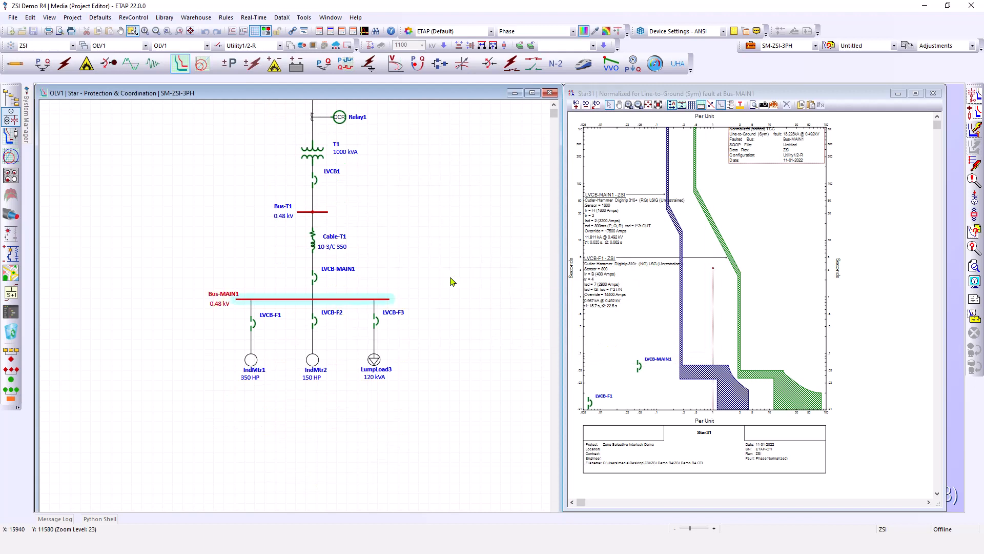
click(965, 248)
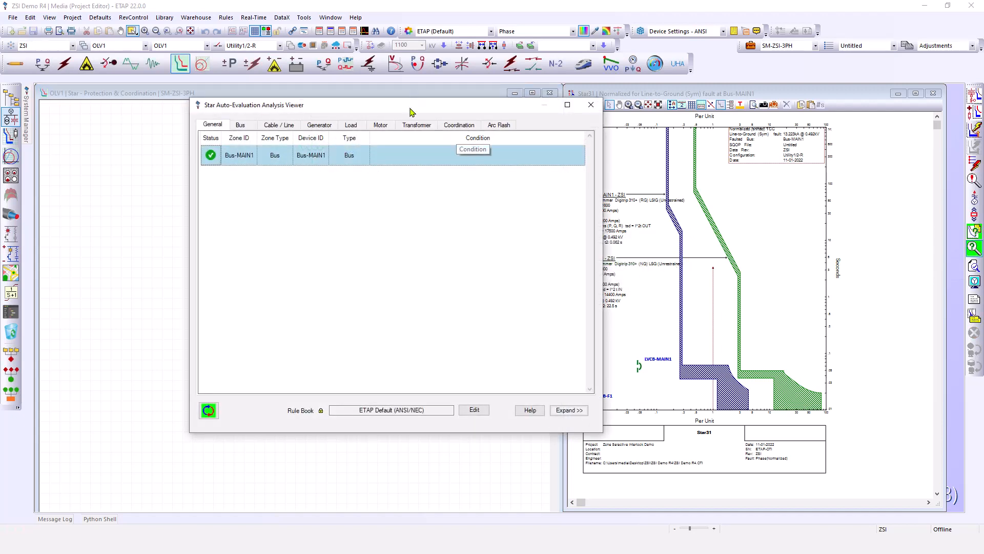
Review the Bus results for Bus-MAIN1 in the Auto-Evaluation viewer and expand its protection plot
drag(411, 110, 630, 109)
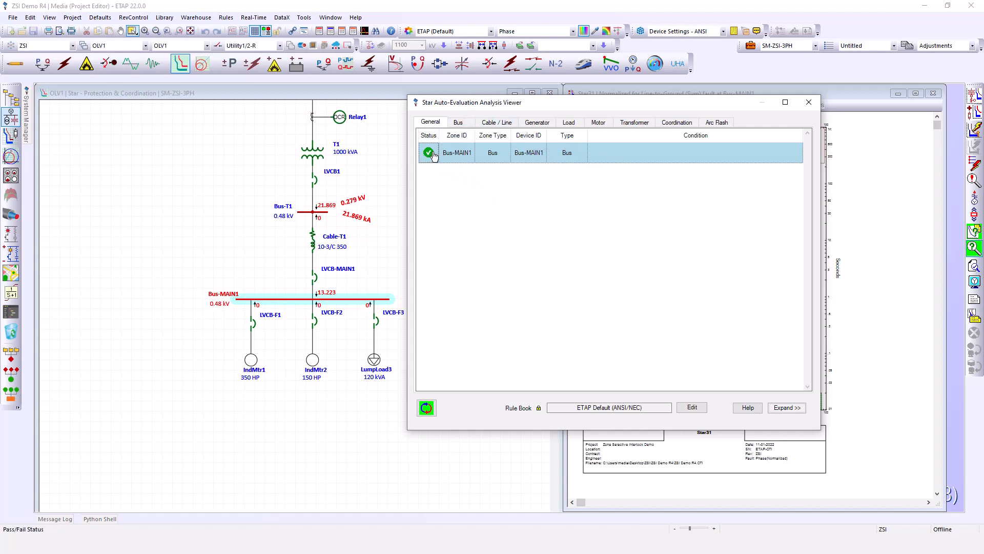
click(460, 123)
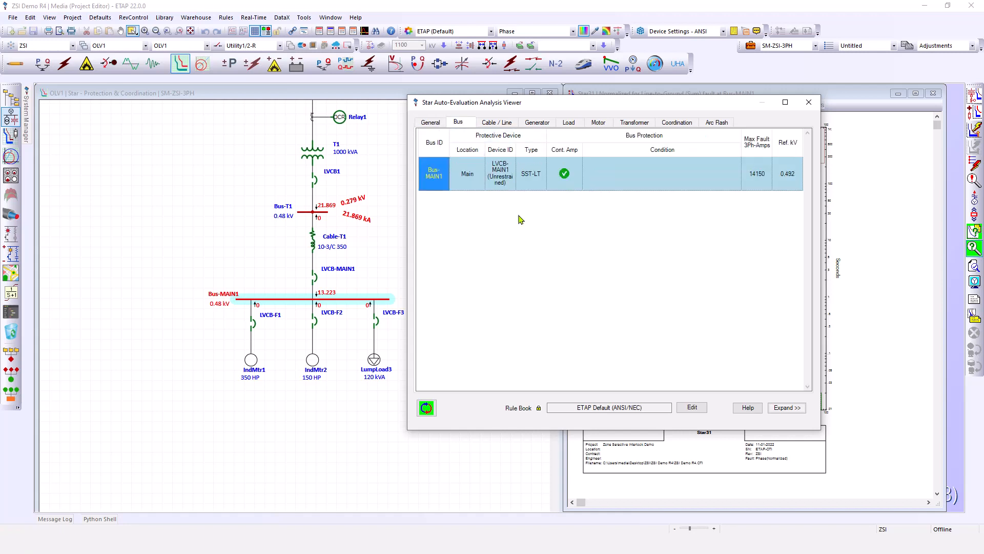
drag(573, 109, 554, 82)
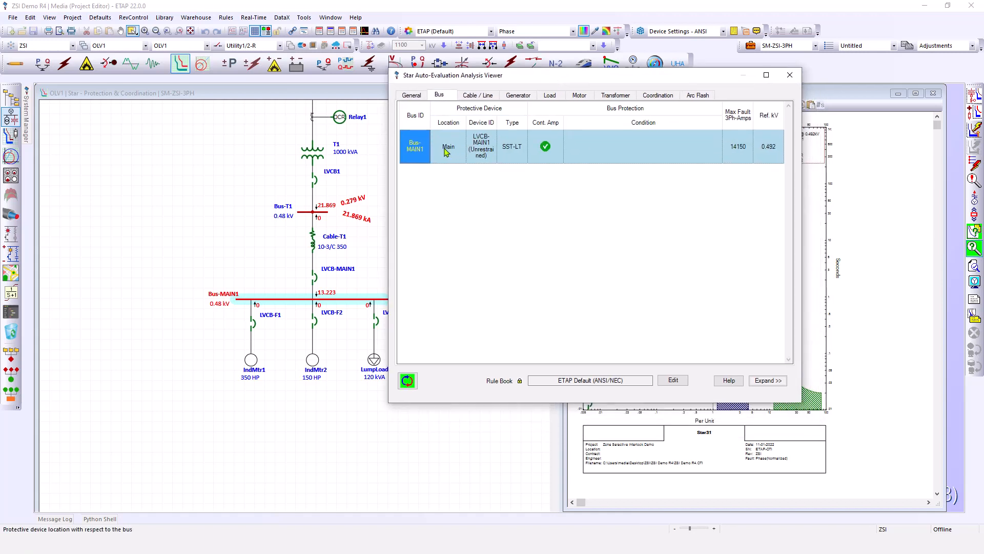
click(769, 380)
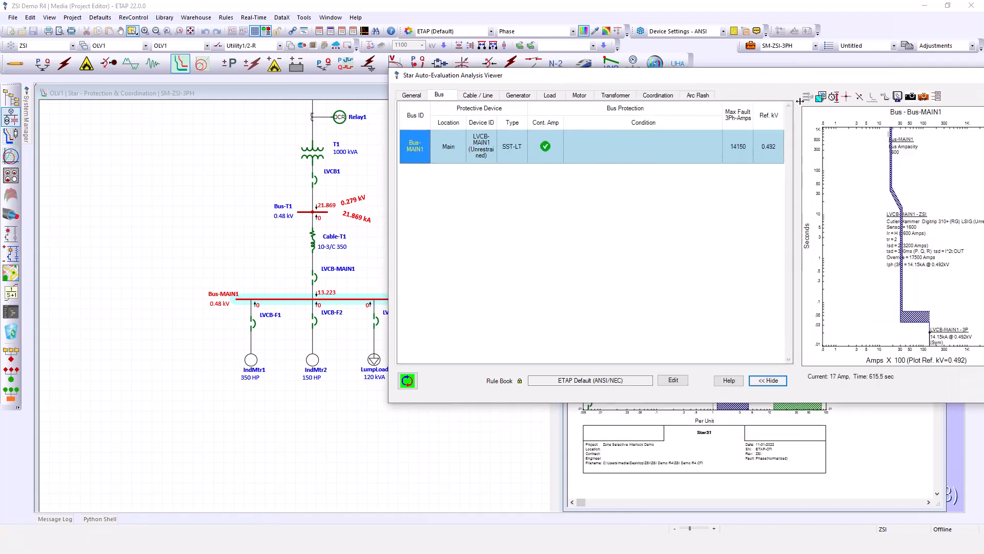
drag(803, 82, 701, 55)
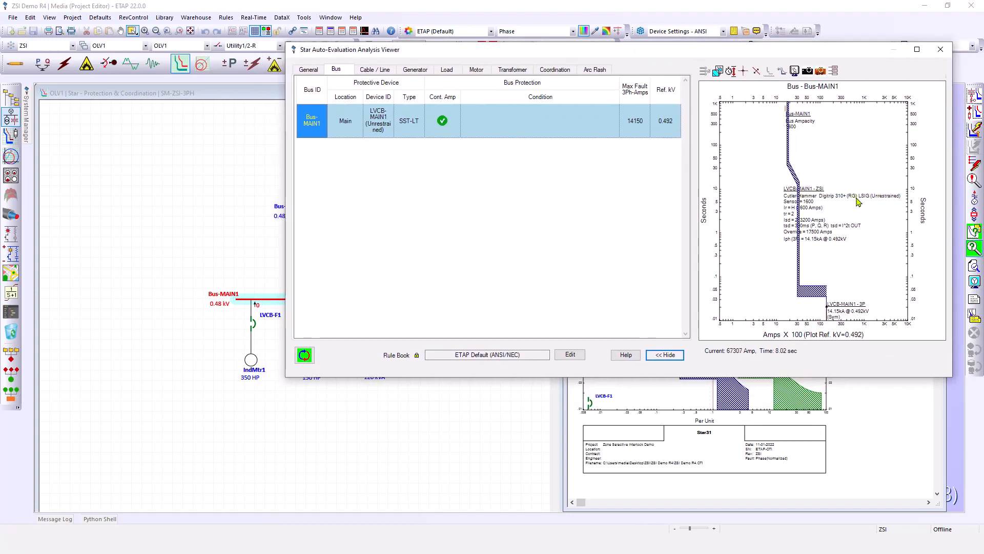
click(799, 216)
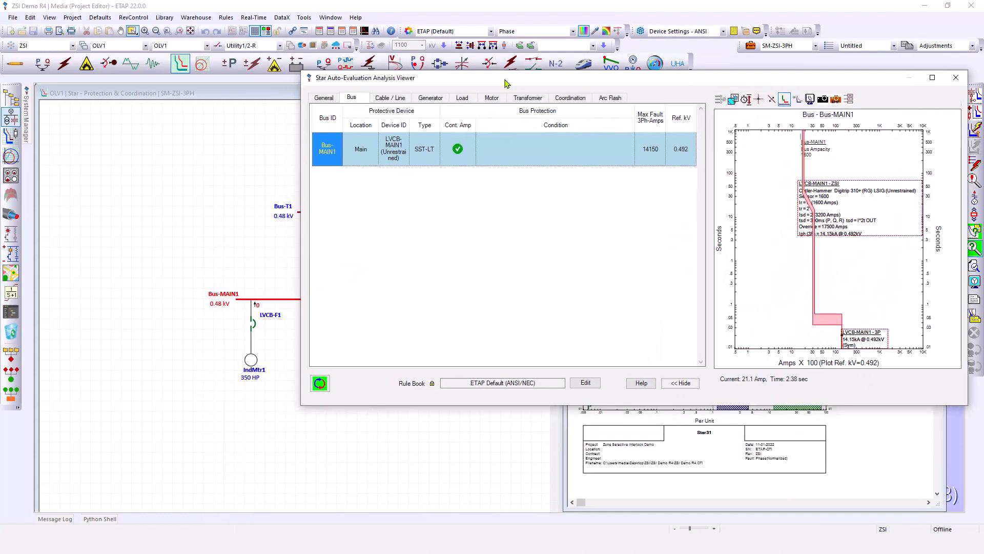
drag(506, 83, 526, 62)
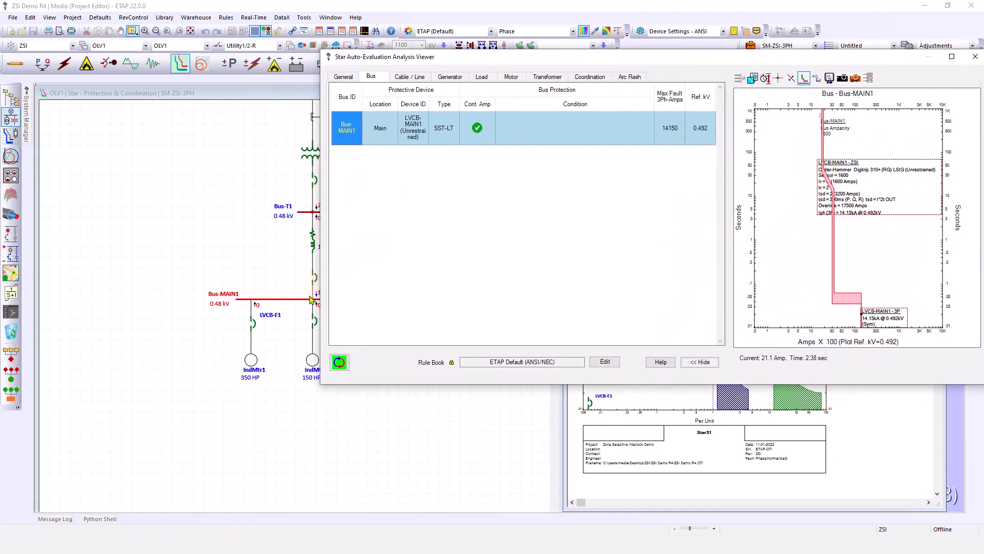
click(881, 196)
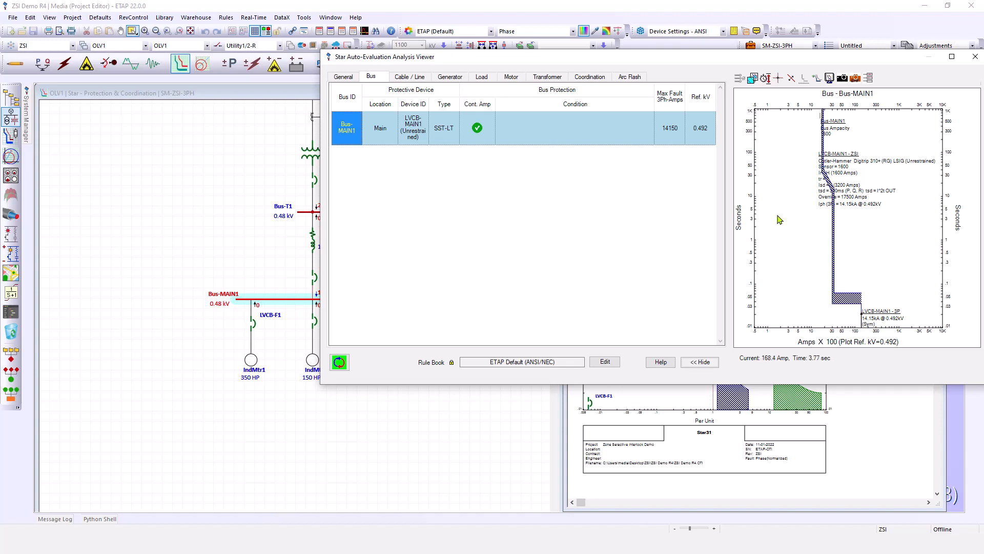
Open the Coordination results, maximize the viewer, and plot the LVCB-MAIN1 / LVCB-F1 line-to-ground pair
click(590, 78)
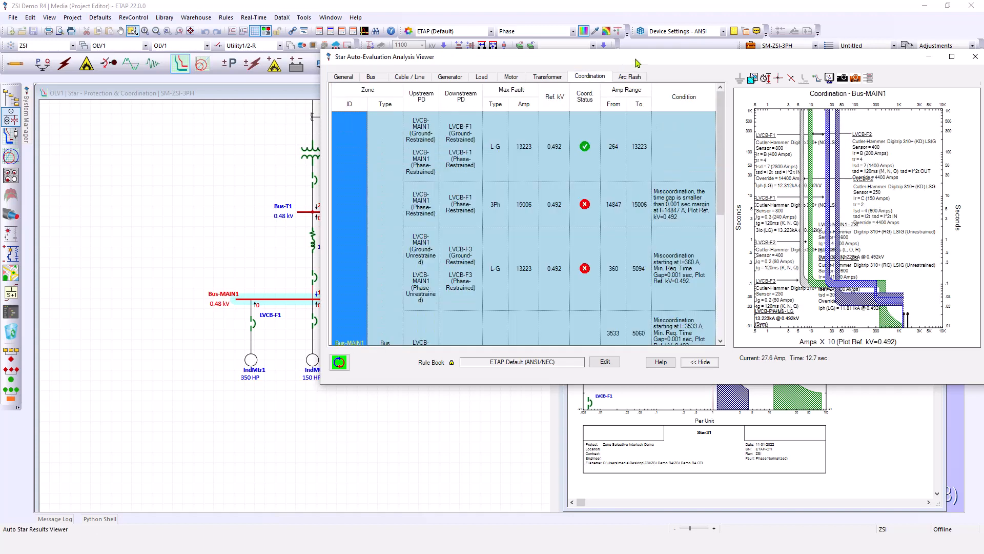
drag(637, 63, 483, 60)
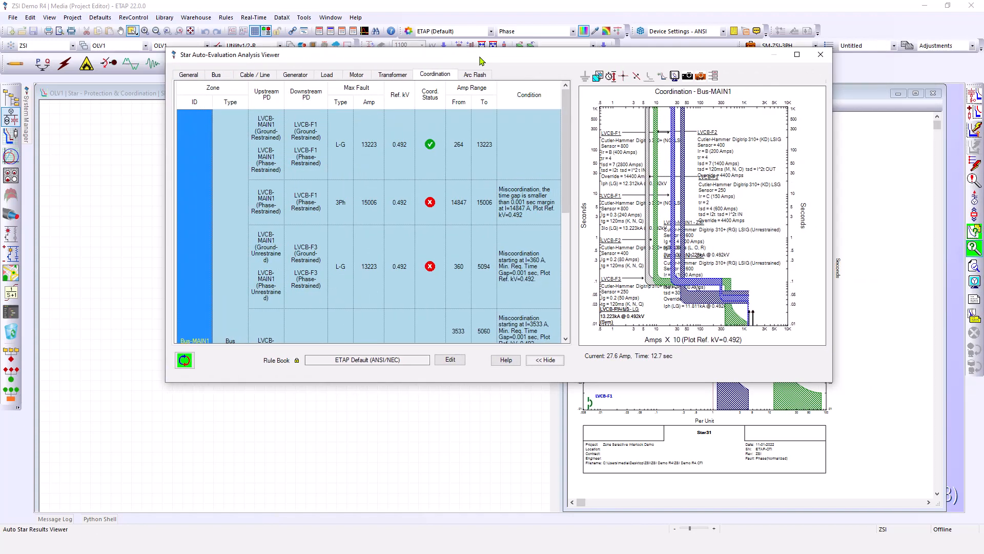
click(797, 55)
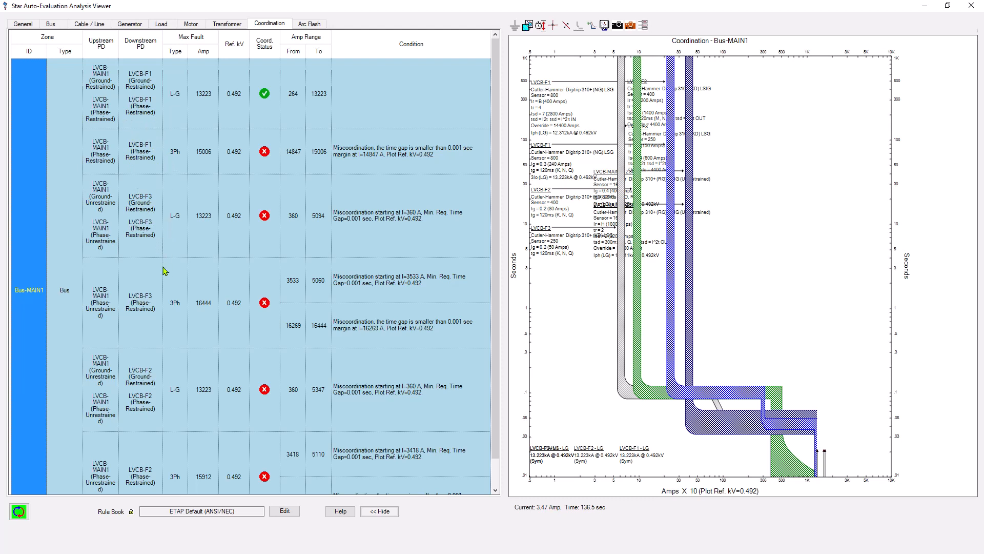
click(147, 98)
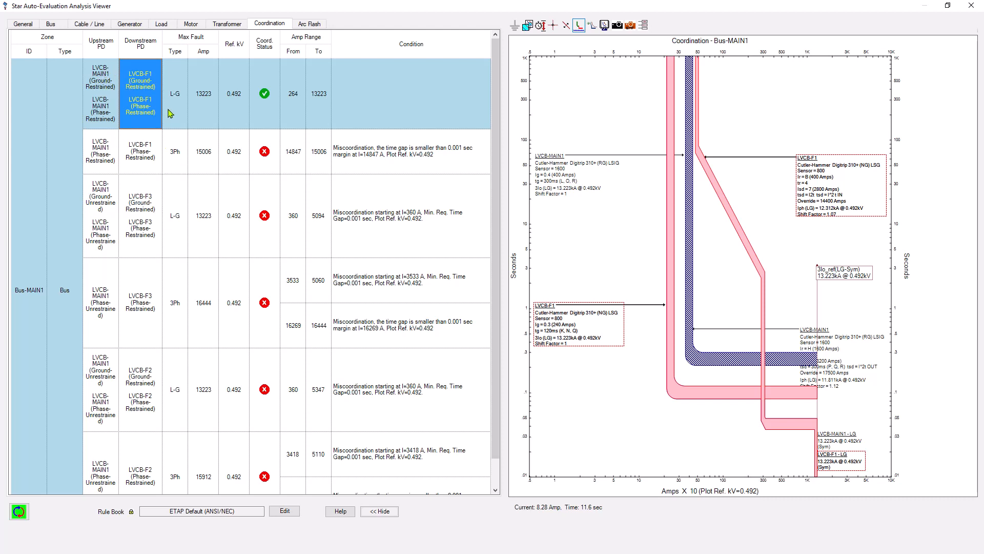
click(591, 211)
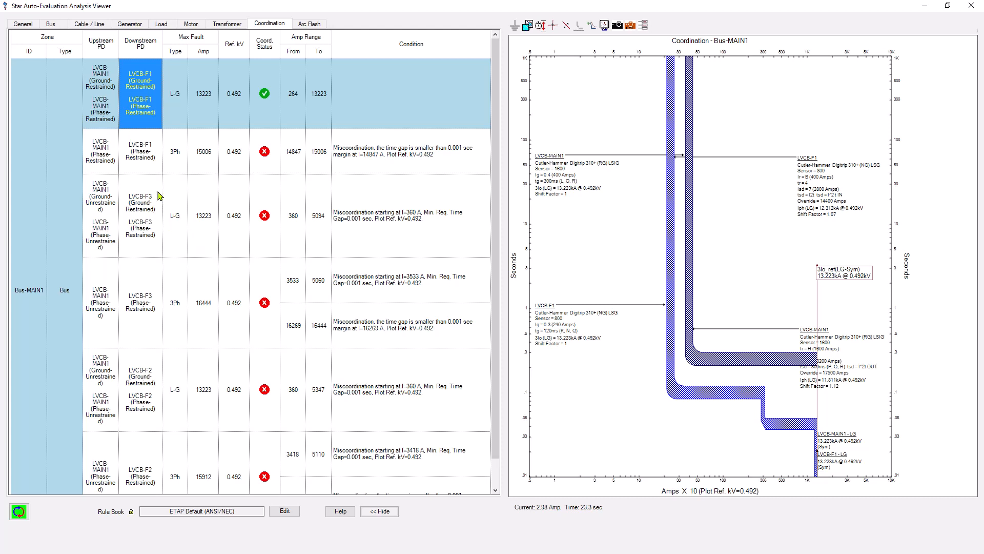
Plot the LVCB-MAIN1 / LVCB-F1 three-phase pair and inspect its curves
click(149, 157)
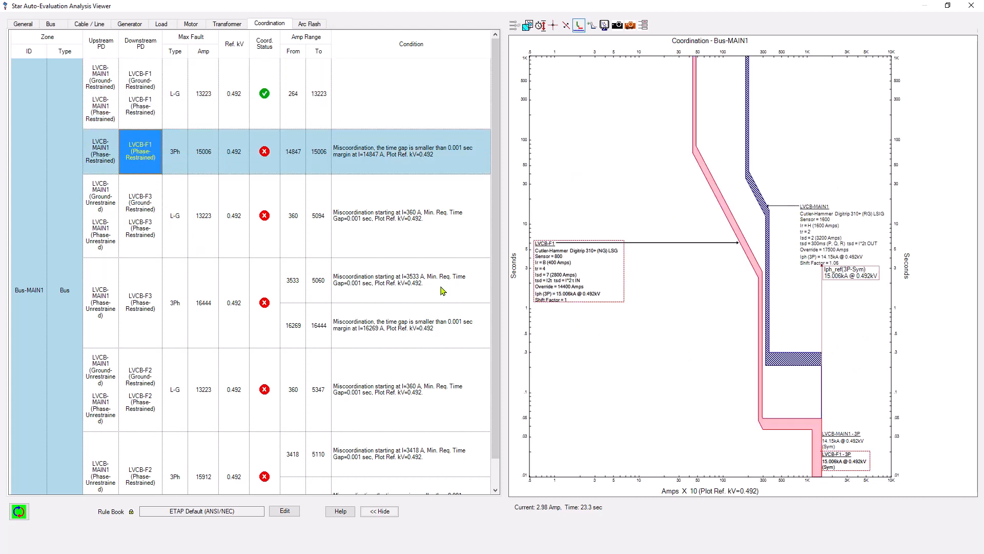
click(675, 348)
click(817, 358)
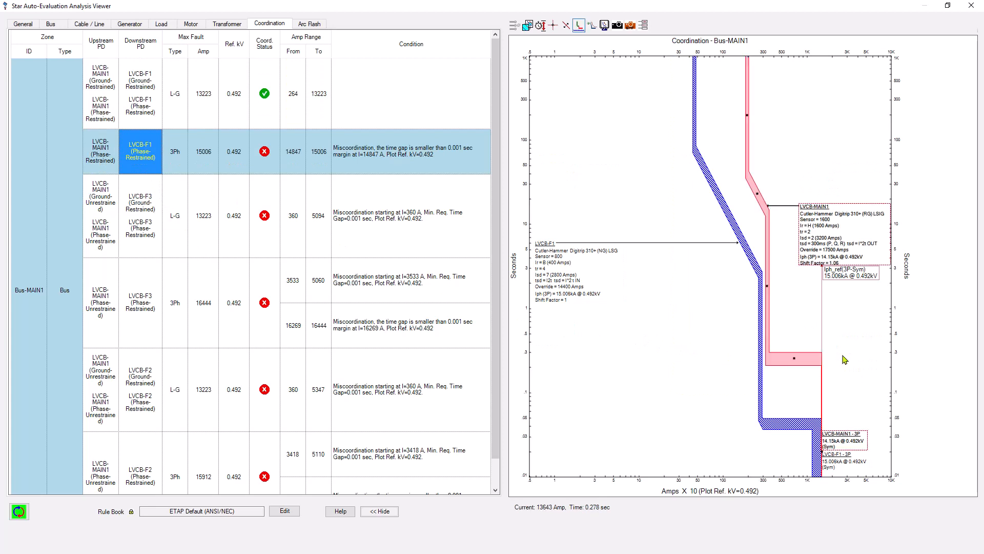
click(871, 360)
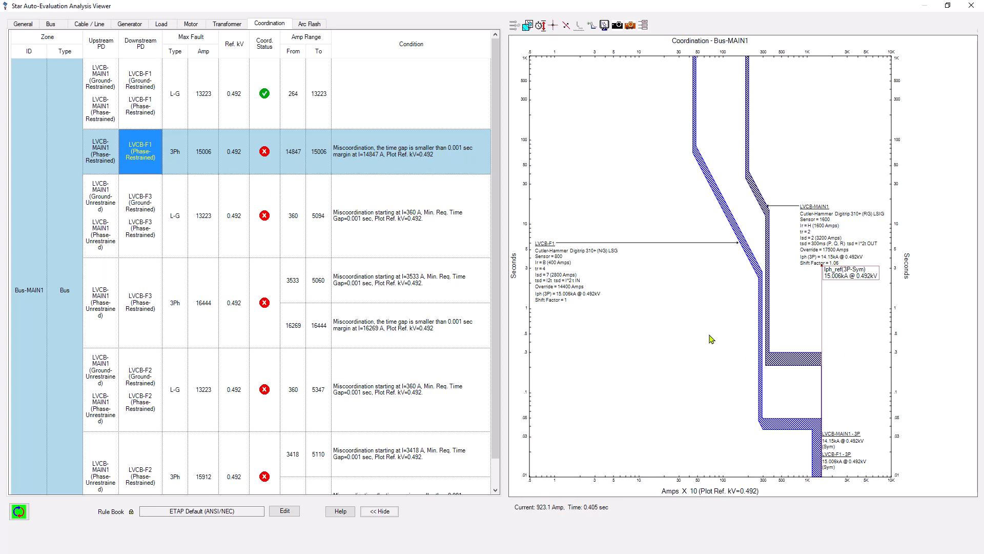
click(825, 372)
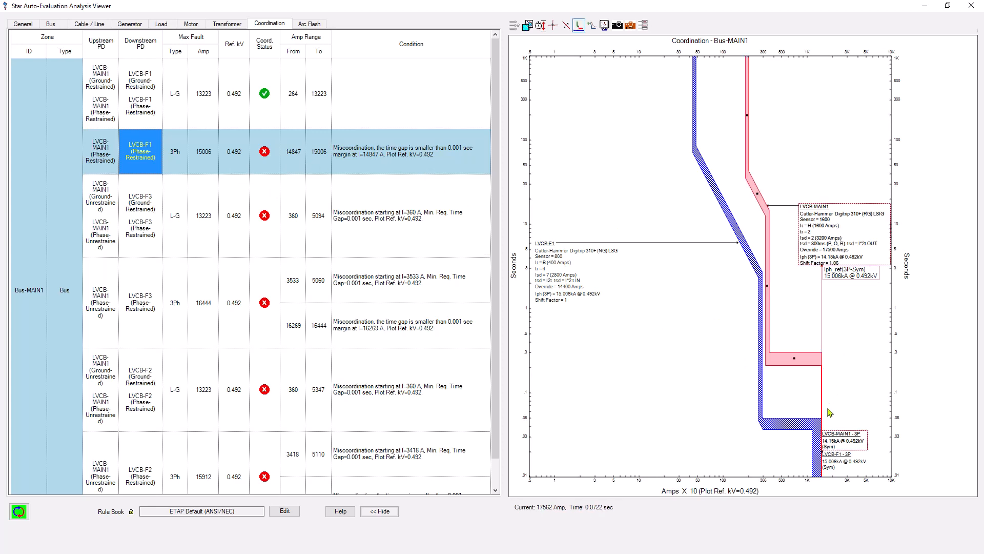
drag(829, 436, 850, 401)
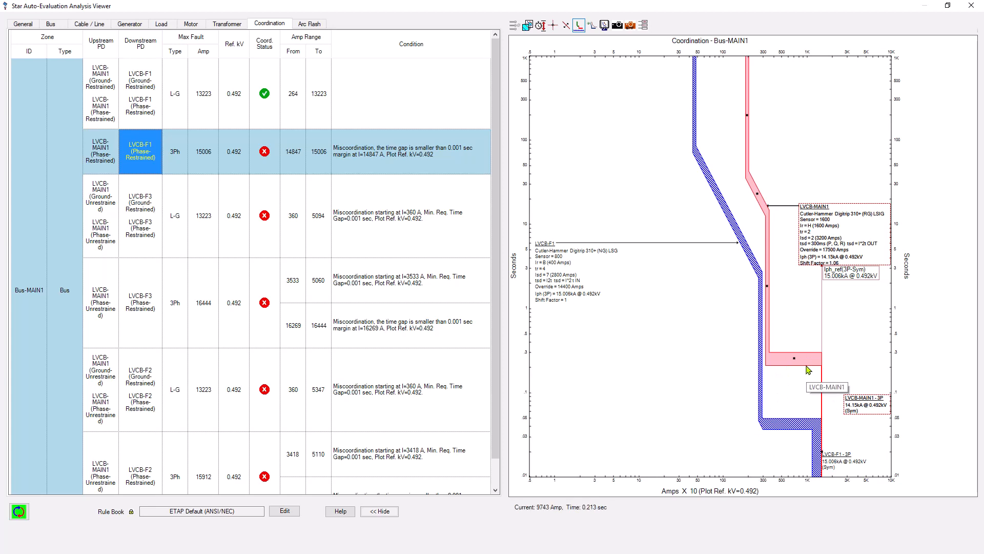
Plot the LVCB-MAIN1 / LVCB-F3 line-to-ground and three-phase pairs and inspect their curves
click(150, 229)
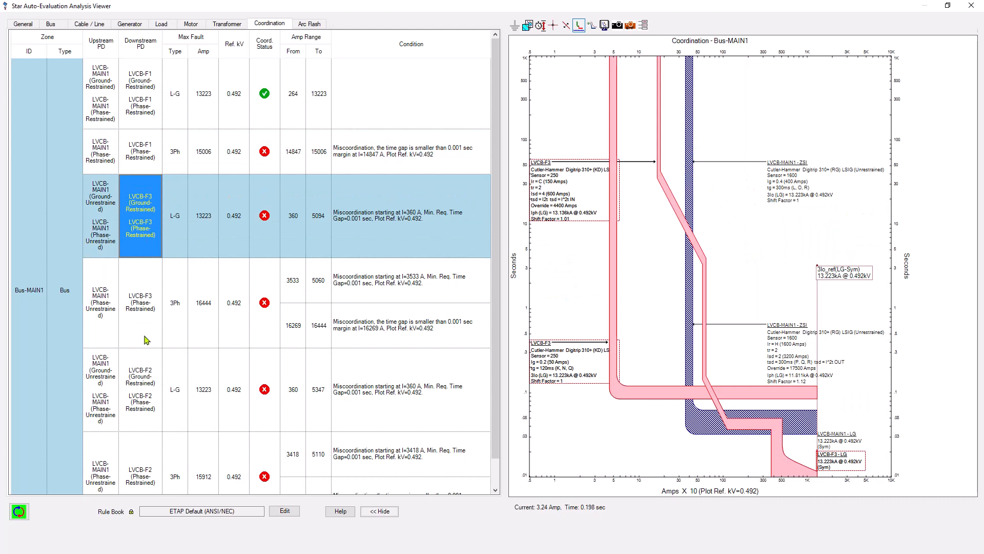
click(737, 226)
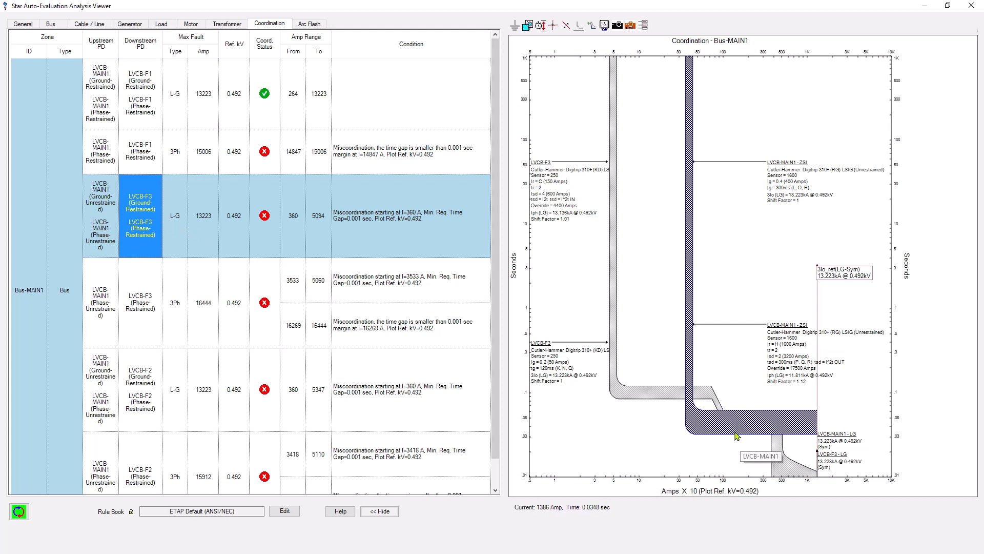
click(629, 388)
click(693, 426)
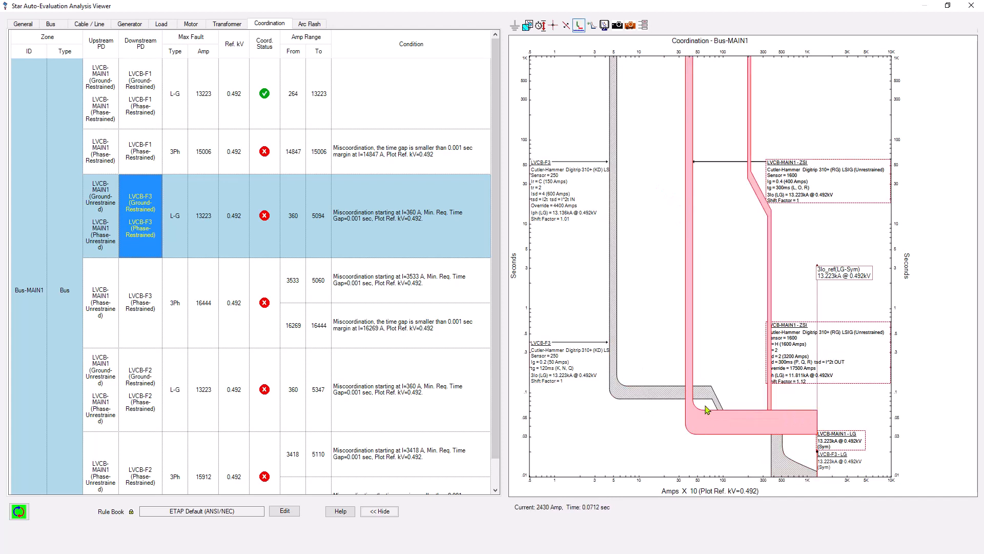
click(155, 315)
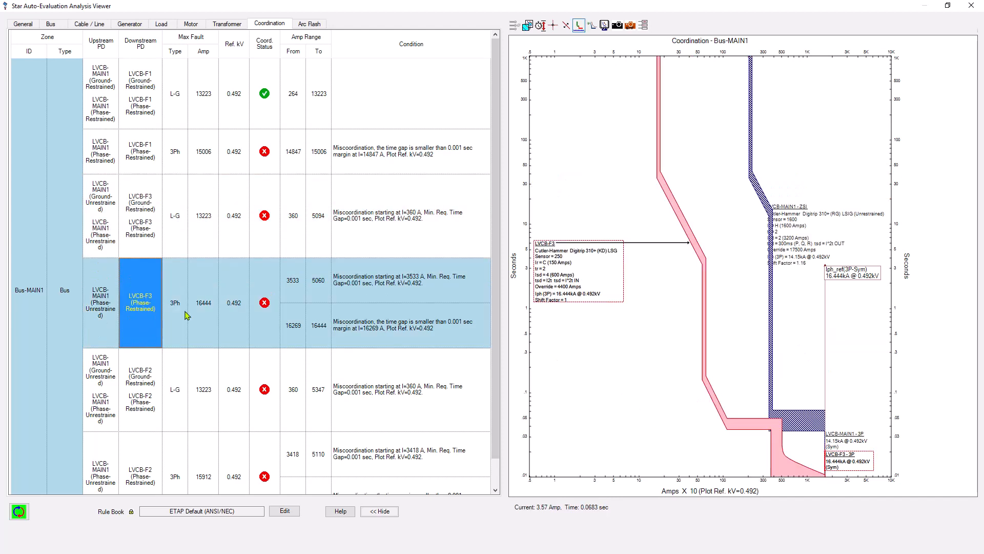
Select and inspect the individual breaker curves in the LVCB-MAIN1 / LVCB-F3 three-phase coordination plot
click(667, 403)
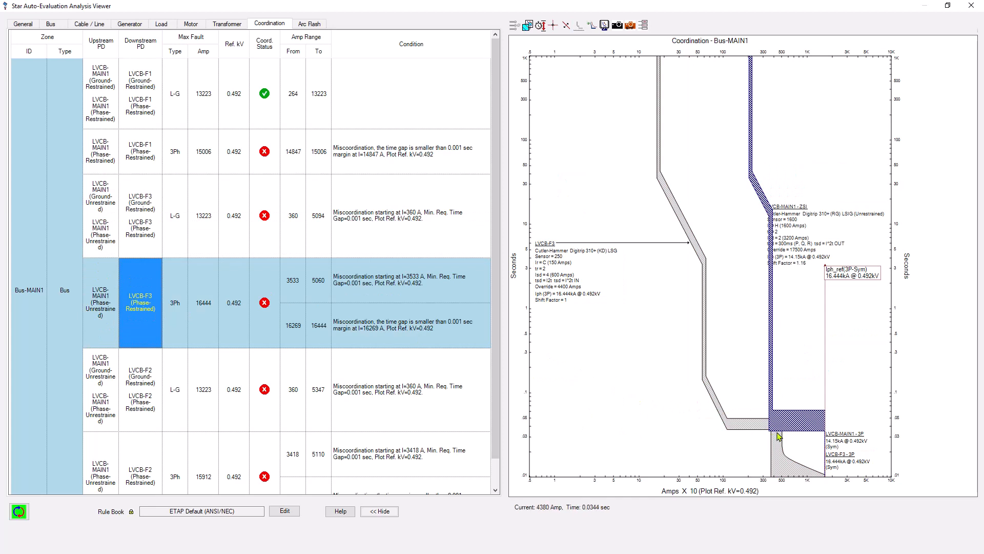
click(788, 424)
click(764, 425)
click(807, 422)
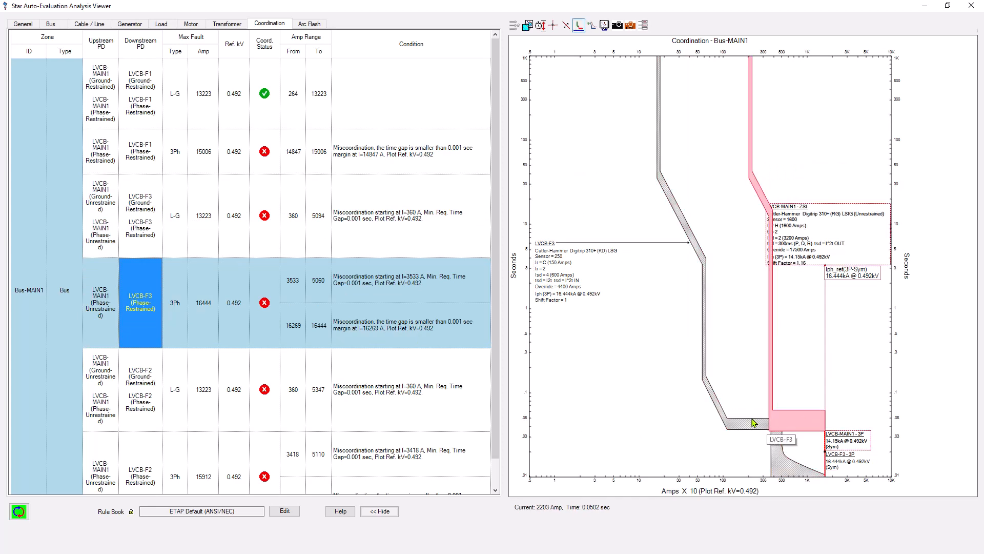
click(754, 422)
click(802, 426)
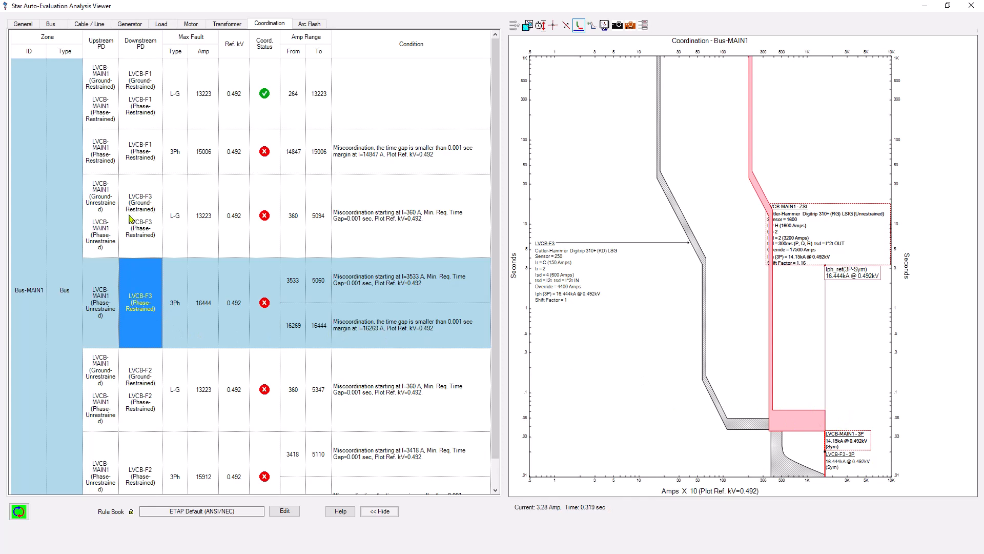
Plot the LVCB-MAIN1 / LVCB-F2 line-to-ground and three-phase pairs and inspect their curves
click(148, 397)
click(630, 424)
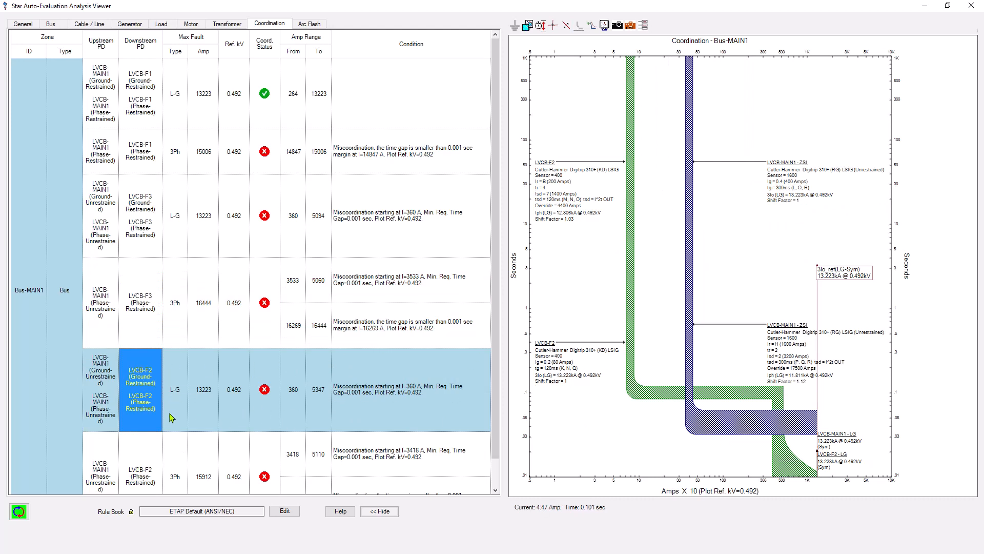
click(139, 466)
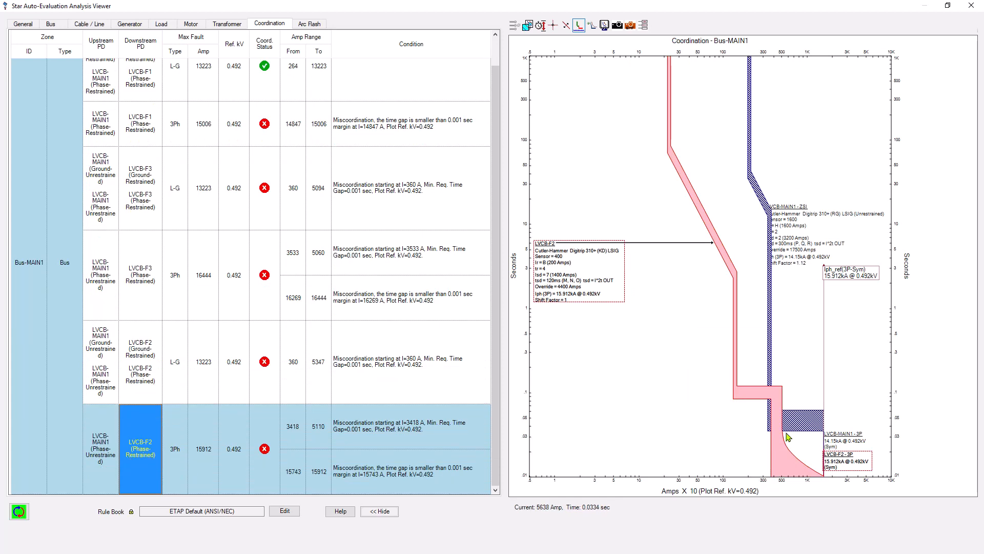
click(805, 416)
click(720, 421)
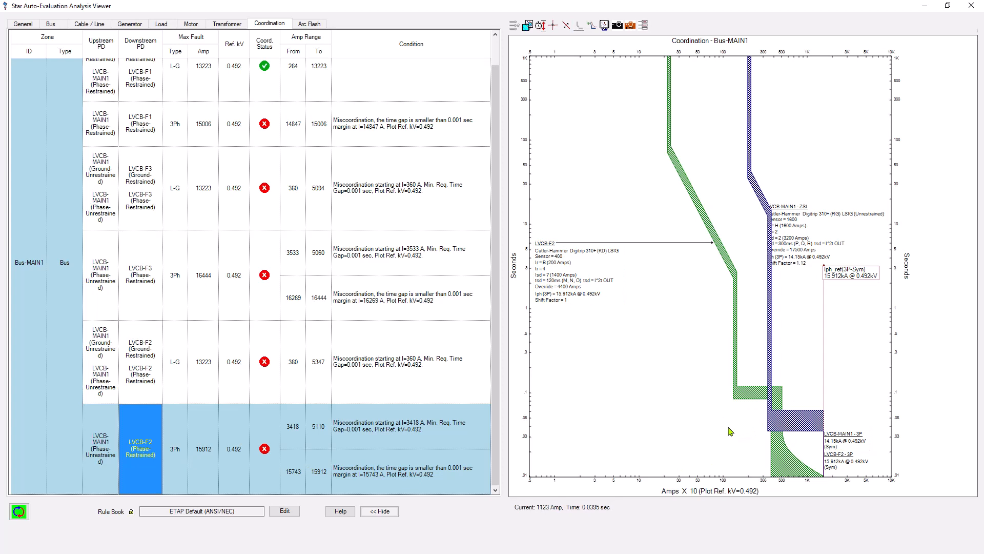
scroll(159, 322, up, 1)
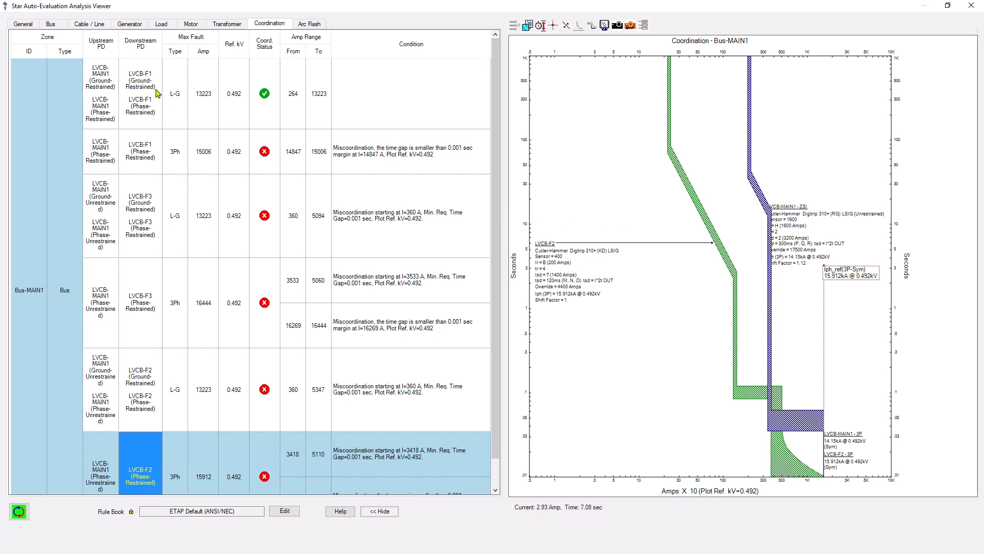
Switch to the Bus results and back to Coordination, then close the Auto-Evaluation viewer
click(51, 26)
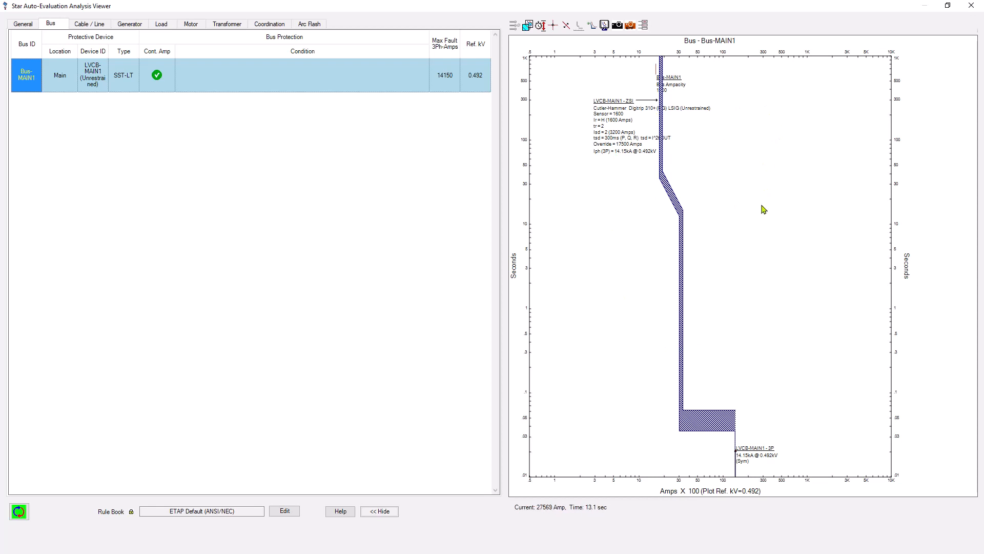
click(277, 28)
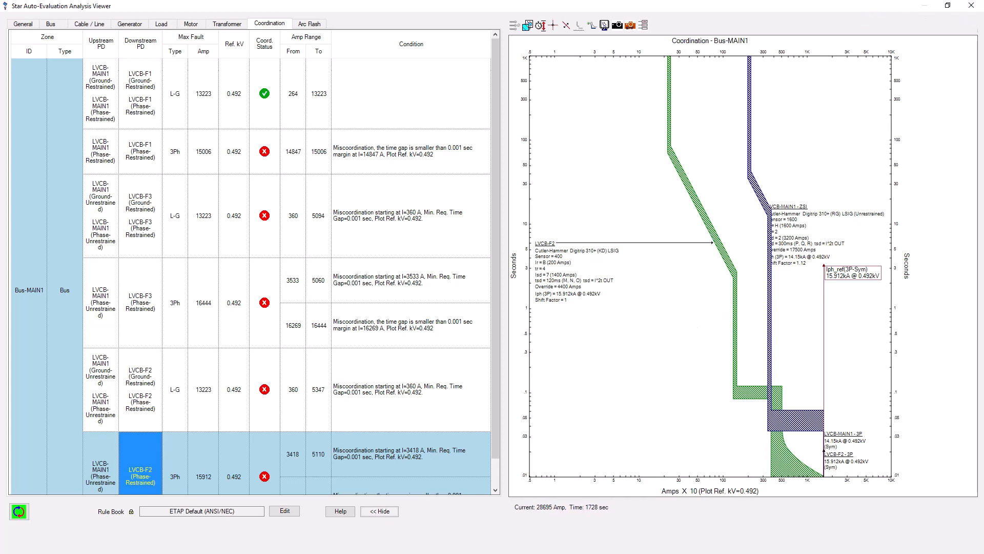
click(971, 6)
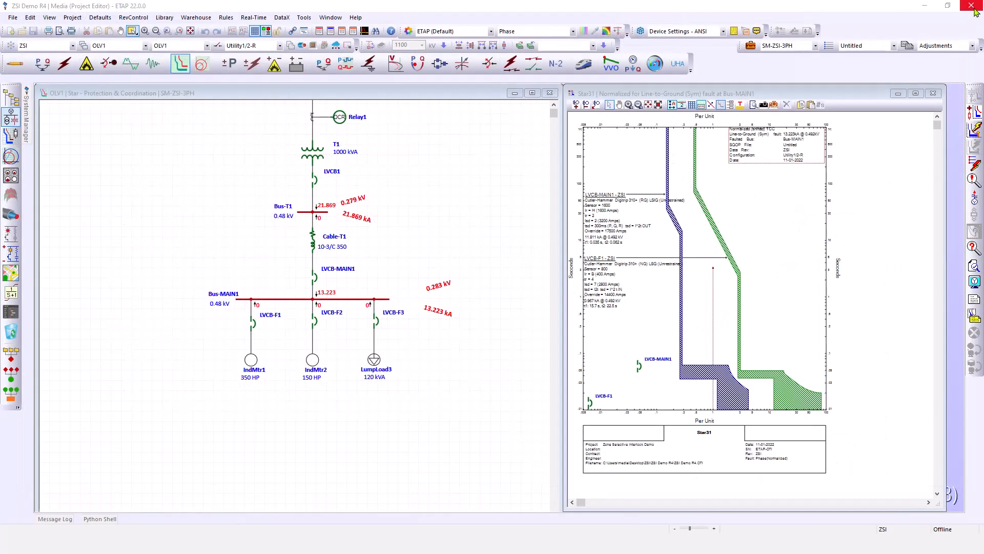
Switch the one-line diagram presentation to Arc Flash mode
click(491, 169)
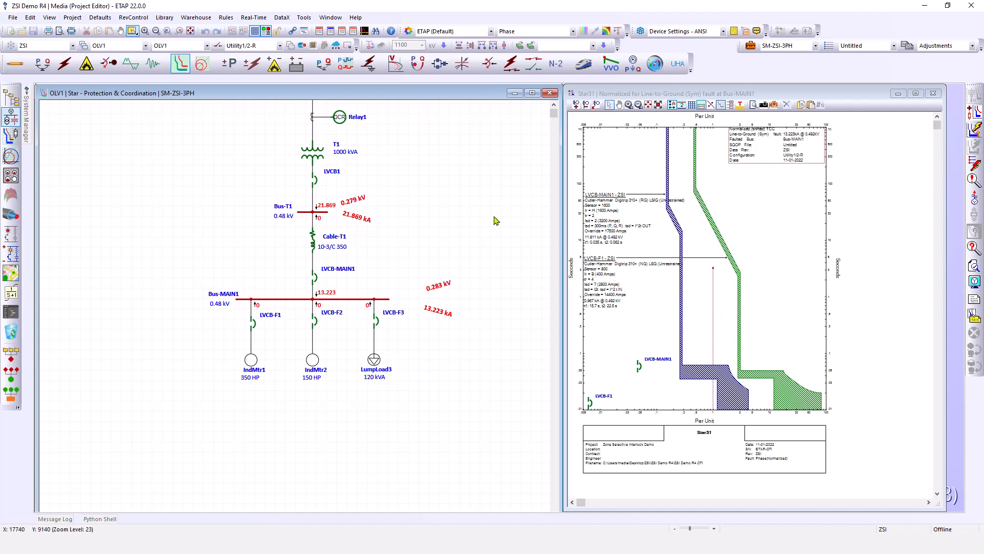
scroll(496, 242, up, 3)
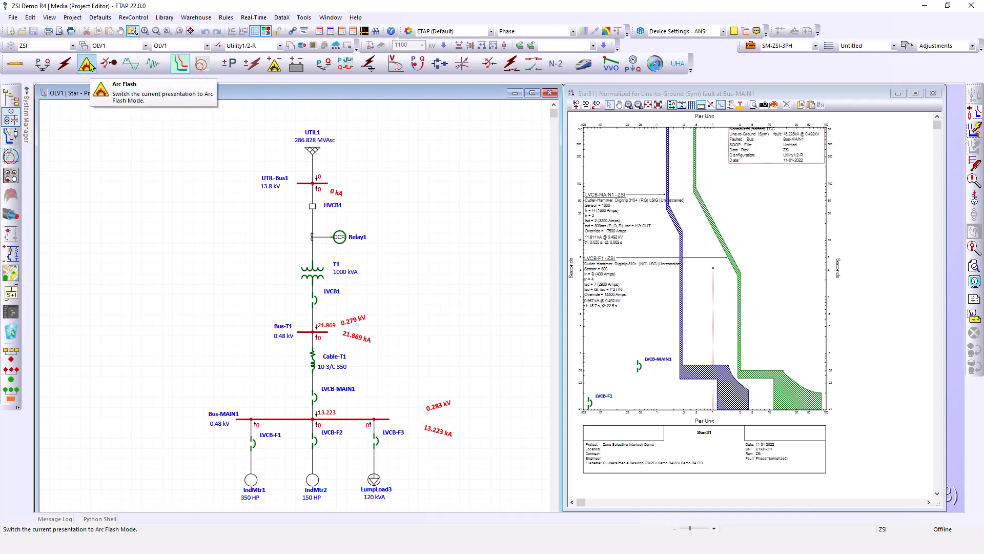
click(92, 68)
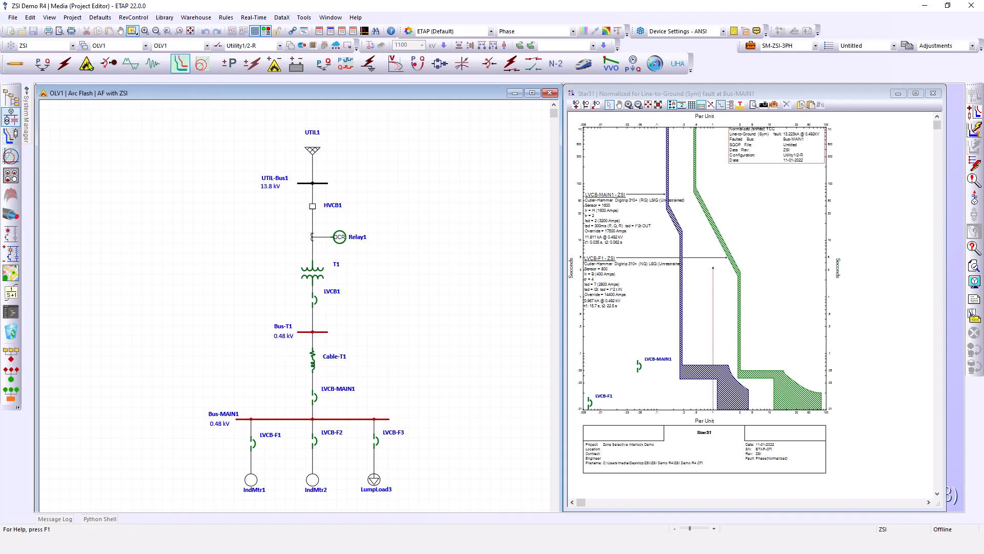
click(470, 181)
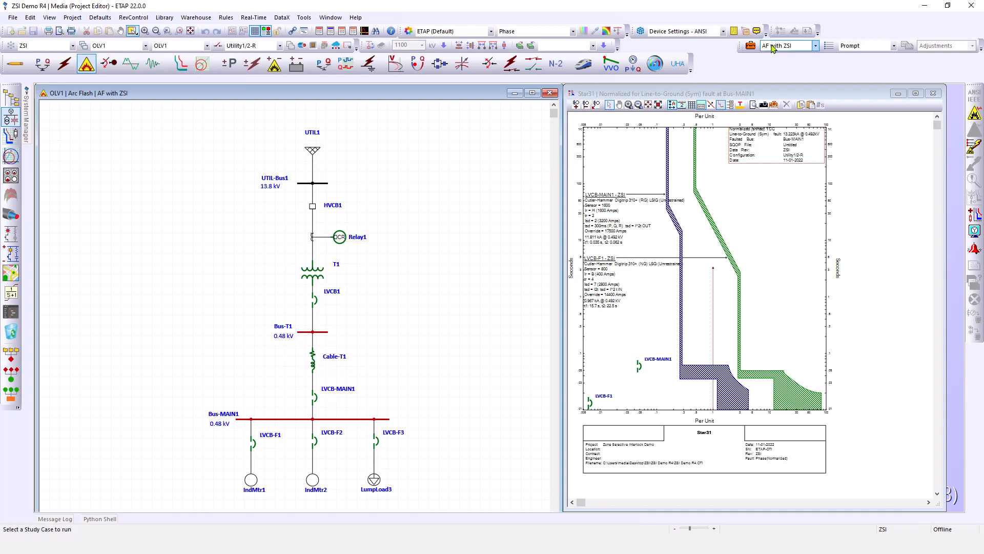
Review the Clearing Time settings of the AF with ZSI and AF study cases in the Arc Flash Study Case editor
click(798, 46)
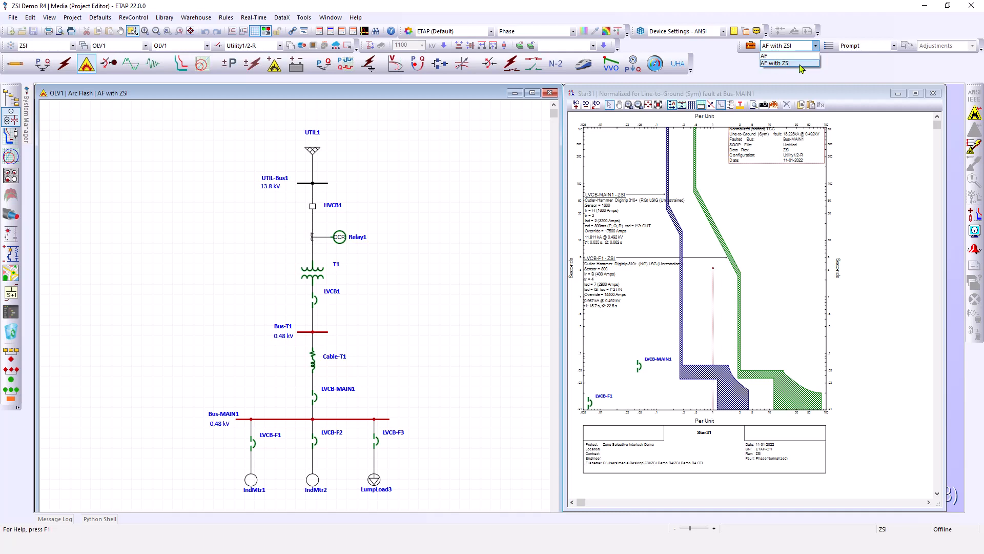
click(800, 66)
click(750, 45)
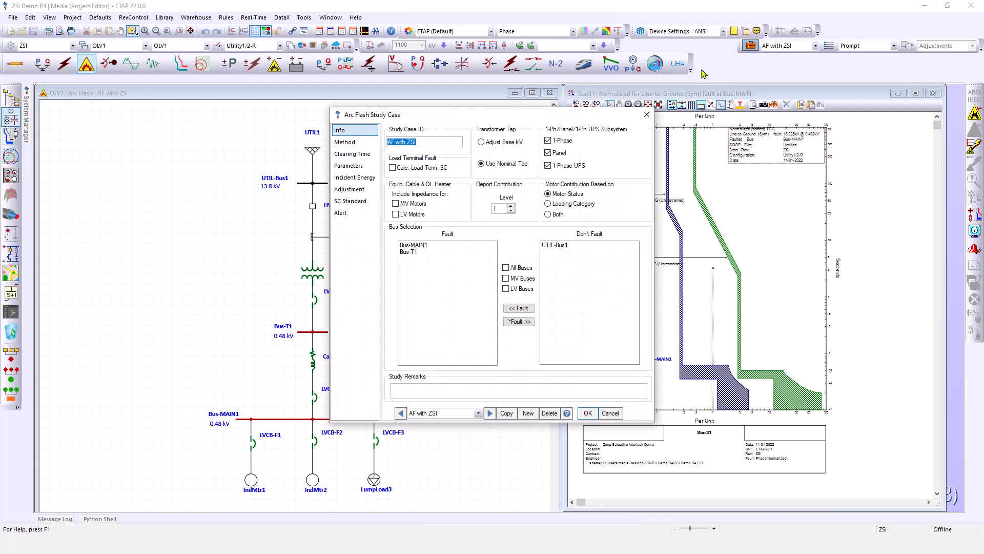
mouse_move(534, 119)
mouse_down()
mouse_move(523, 124)
mouse_move(537, 136)
mouse_up()
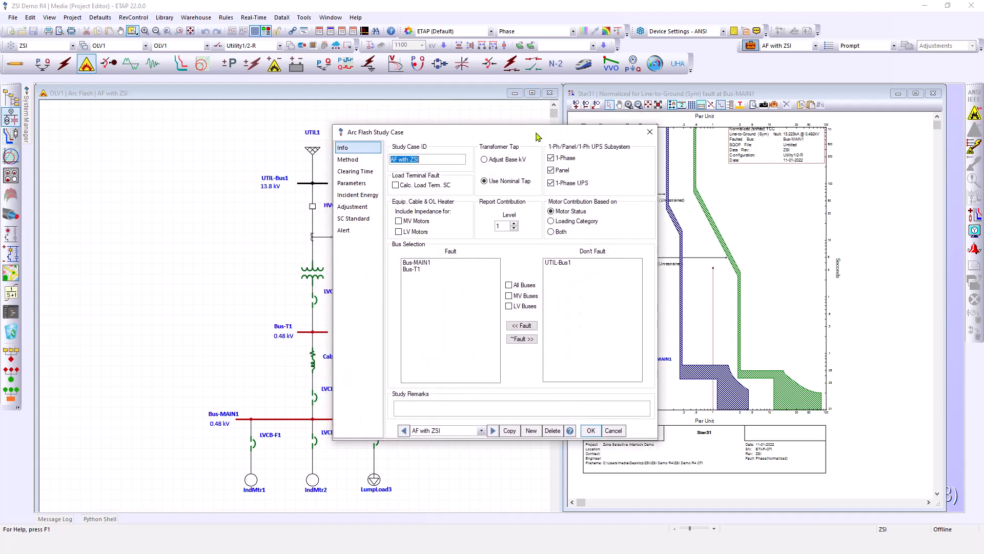
click(353, 173)
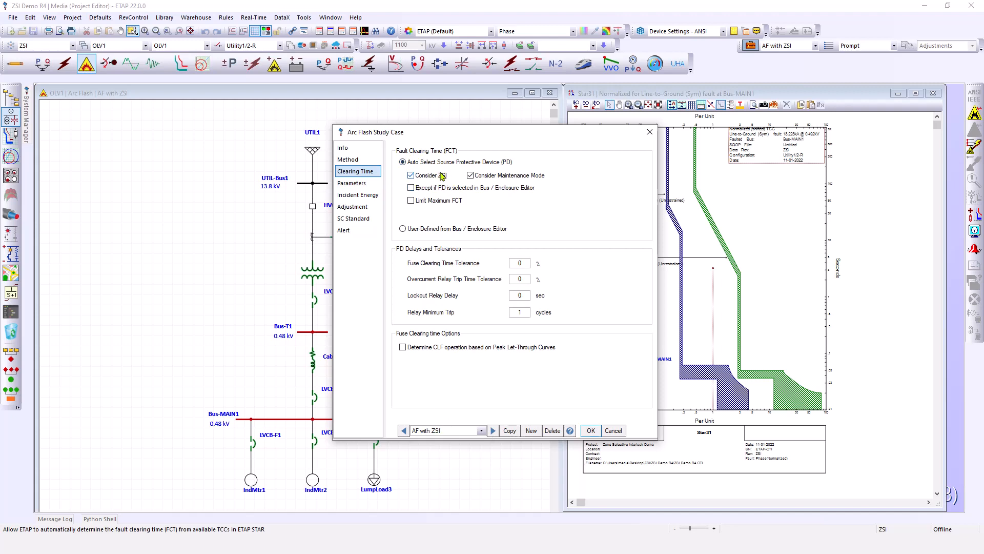
click(437, 431)
click(440, 440)
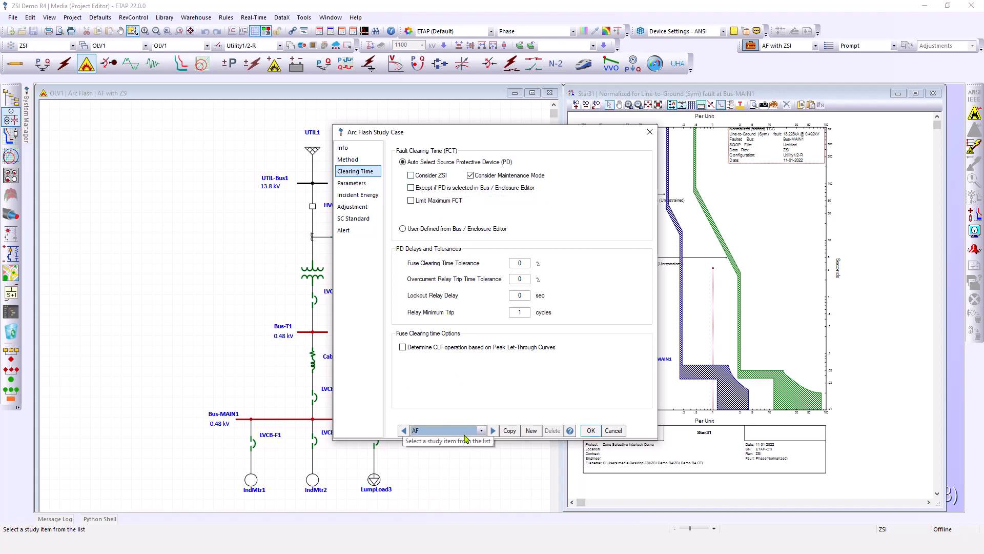
drag(492, 132, 639, 125)
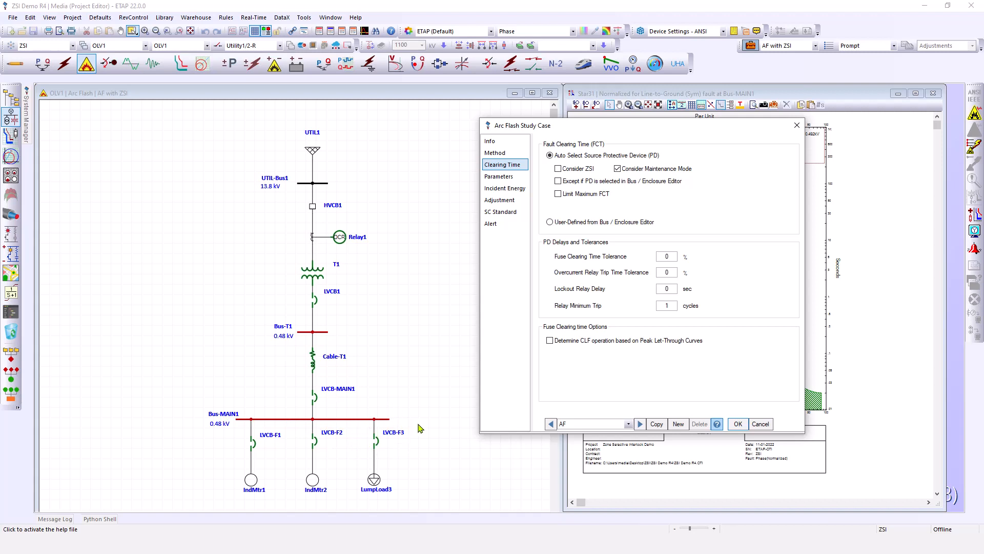
click(738, 424)
Select the AF study case and run an arc flash fault at Bus-MAIN1
click(784, 45)
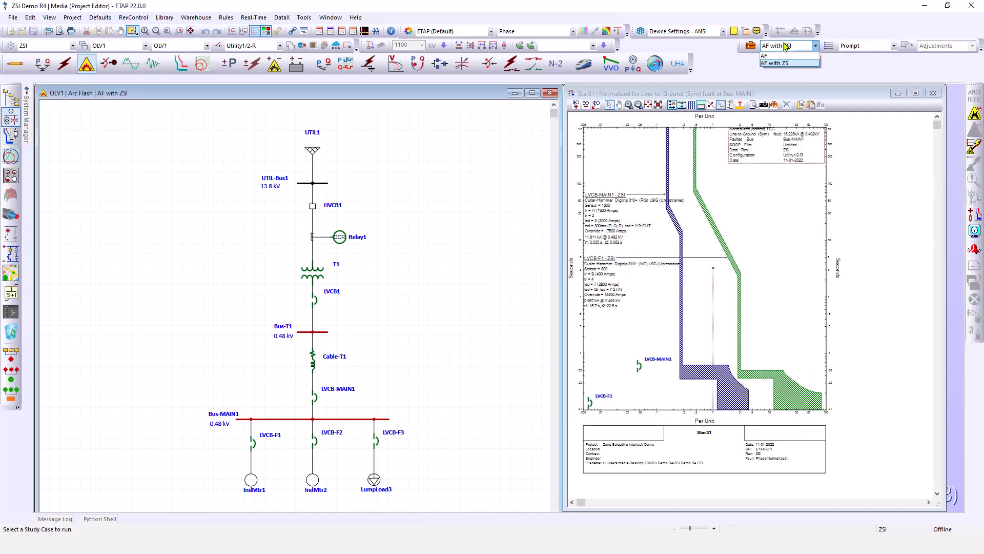
click(779, 57)
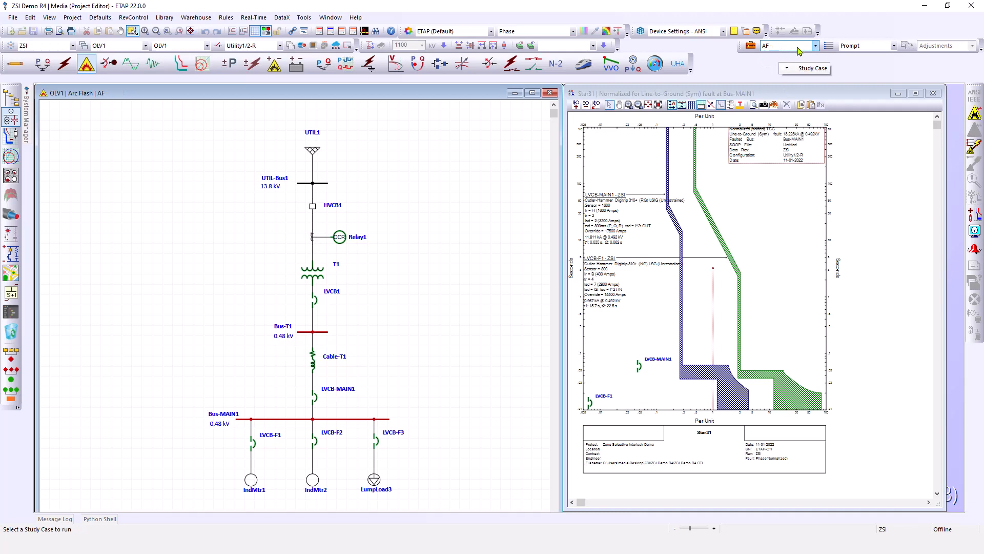
click(974, 147)
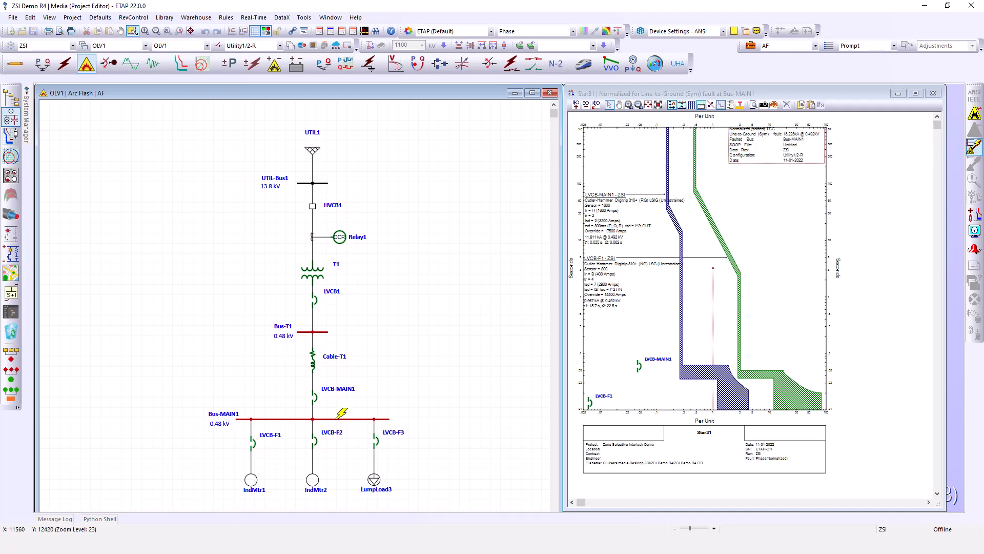
click(338, 419)
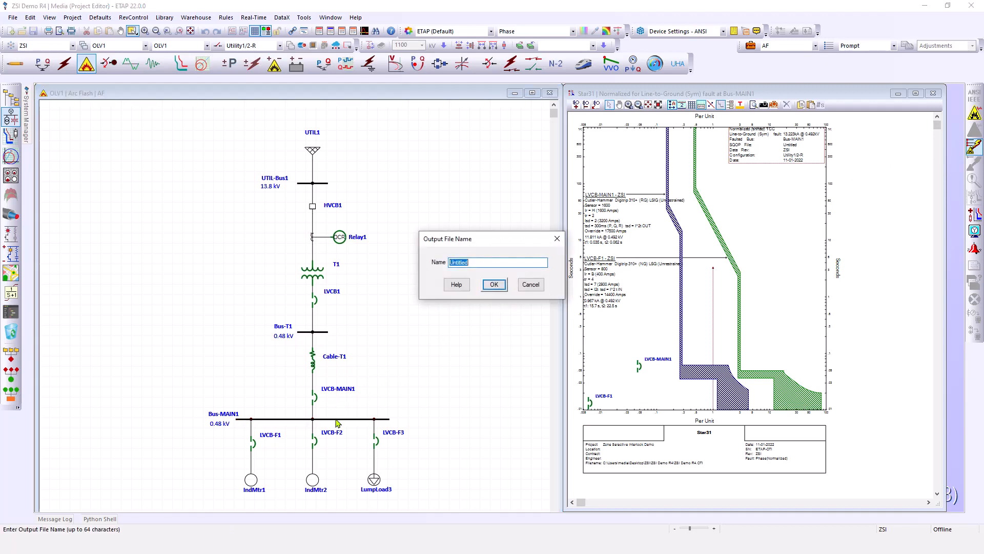
click(494, 284)
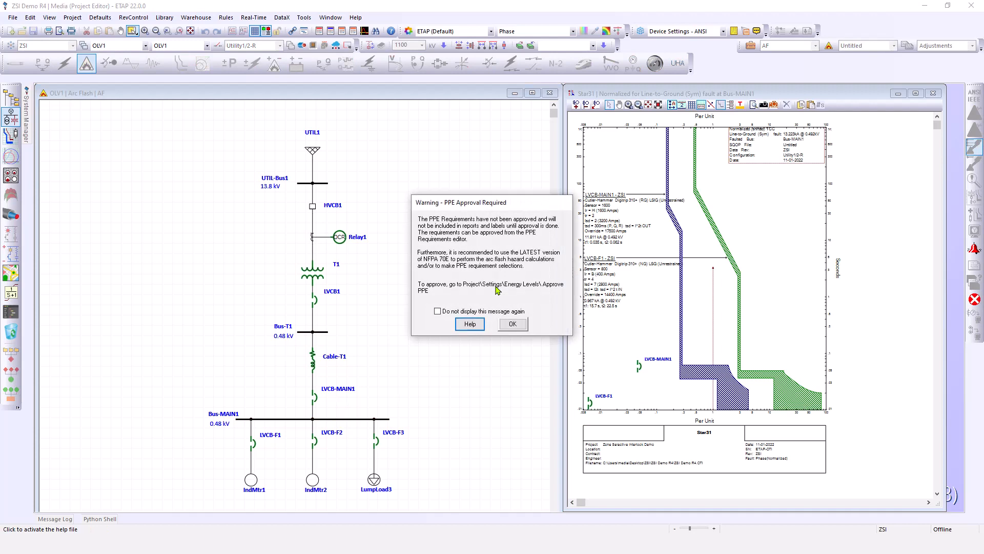
click(512, 323)
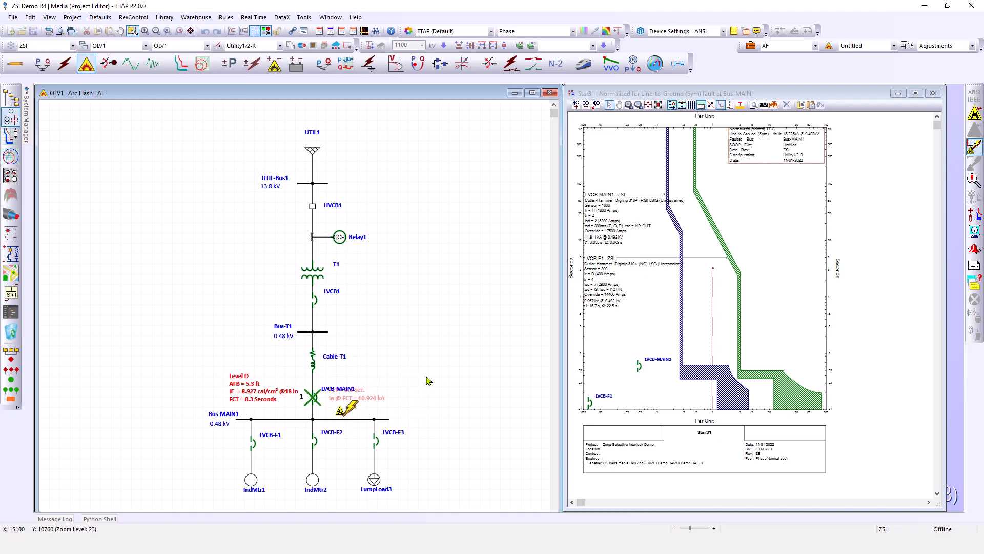
Select the AF with ZSI study case and run the arc flash fault at Bus-MAIN1 again
click(784, 47)
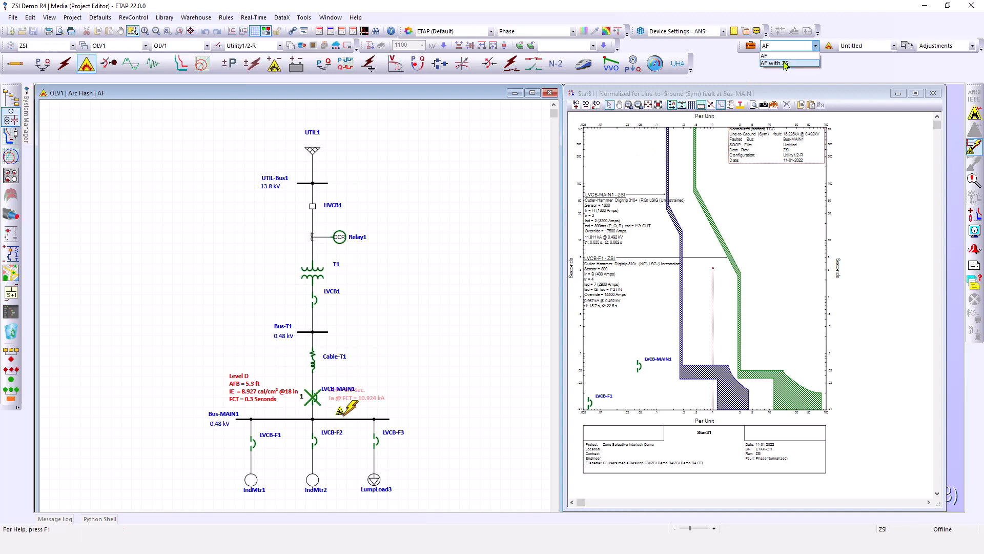
click(784, 64)
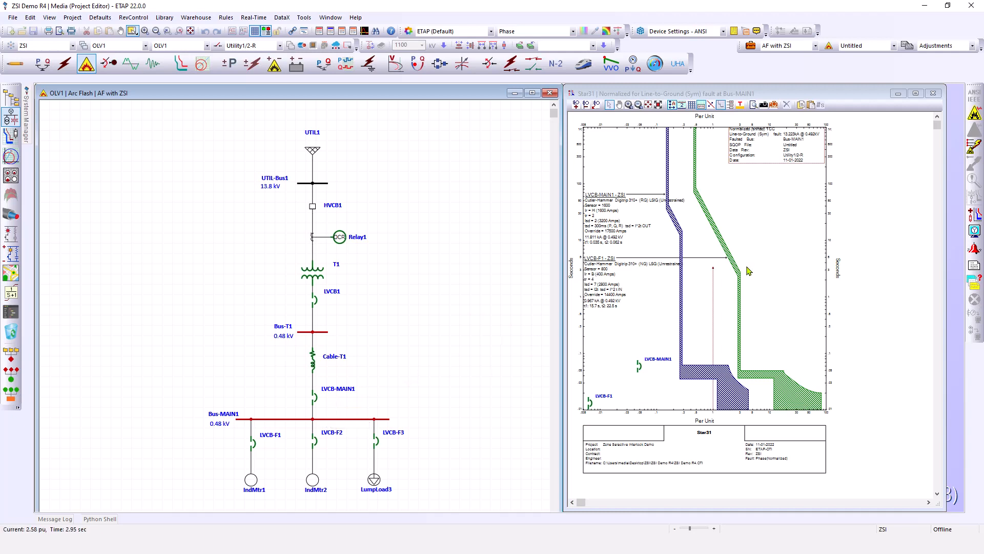
click(974, 150)
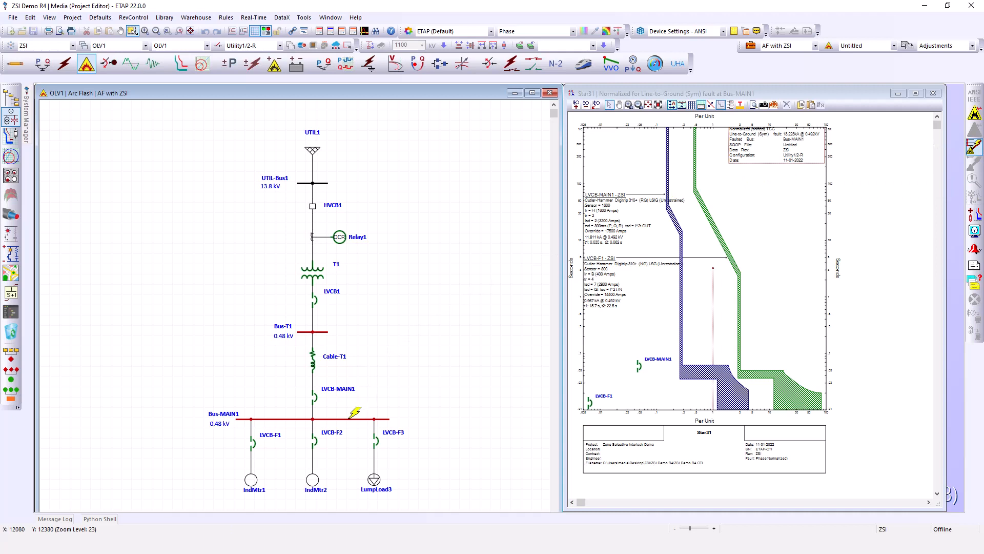
click(353, 419)
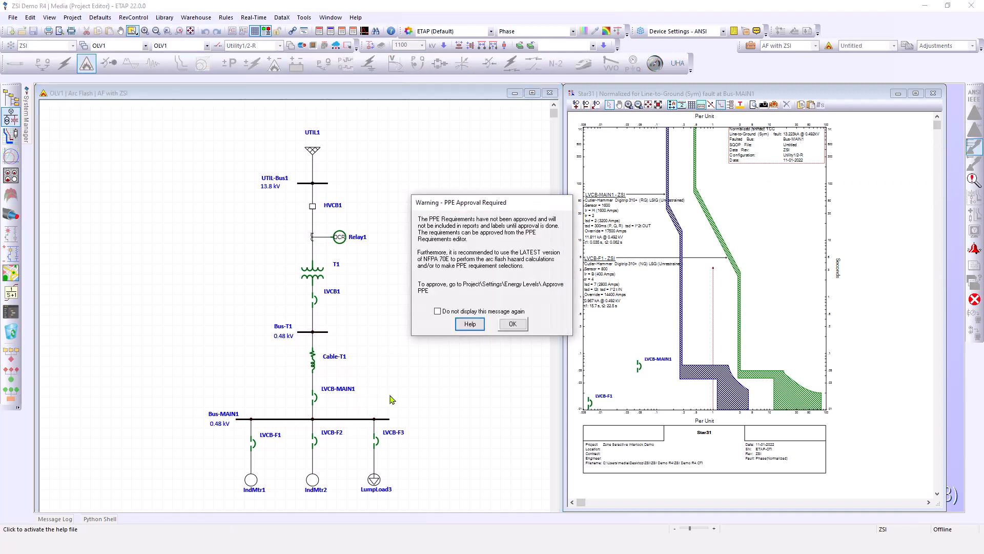
click(514, 325)
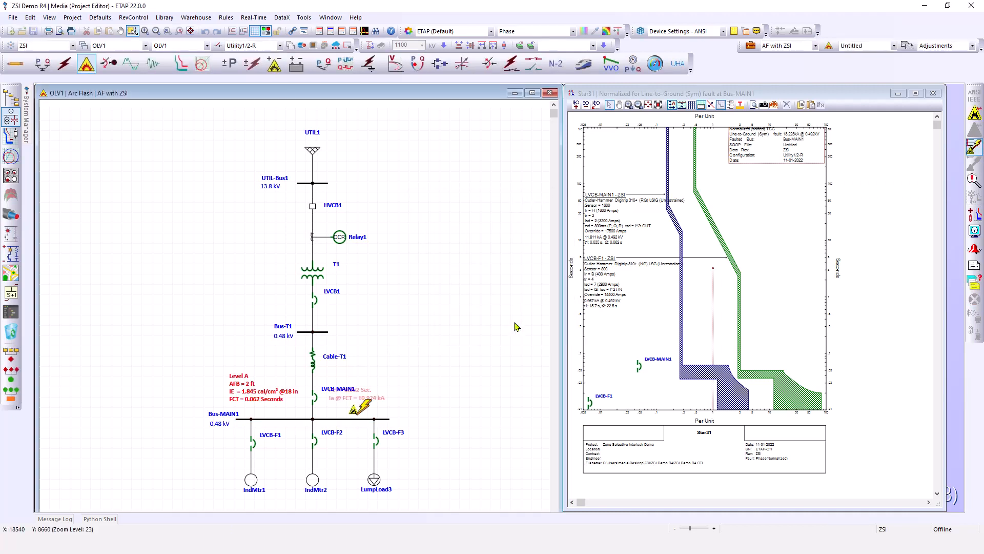